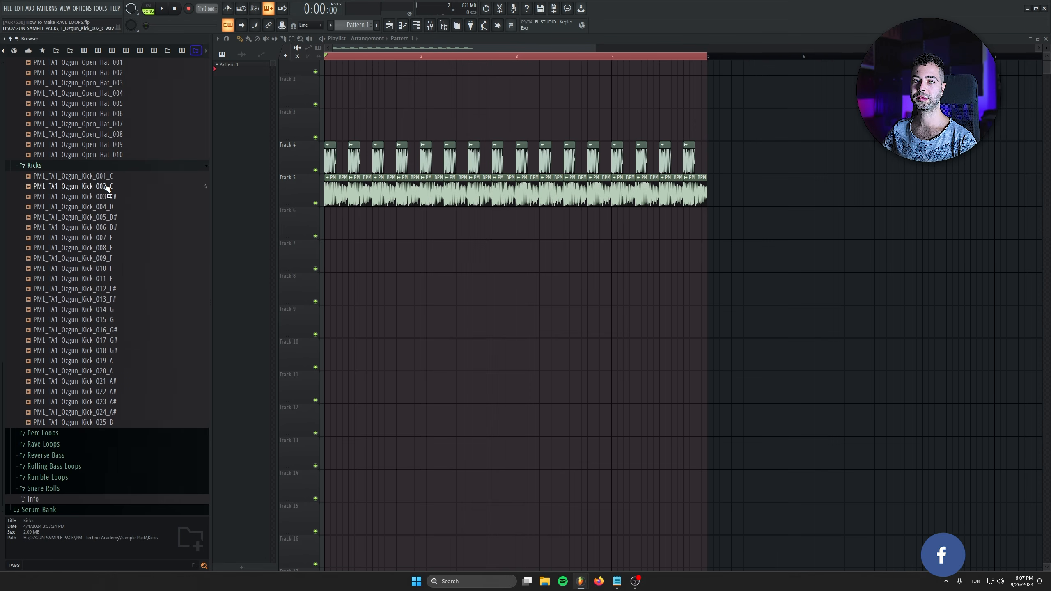
- Audition kick samples and place PML_TA1_Ozgun_Kick_012_F# at the start of Track 7
left_click(111, 269)
left_click(114, 280)
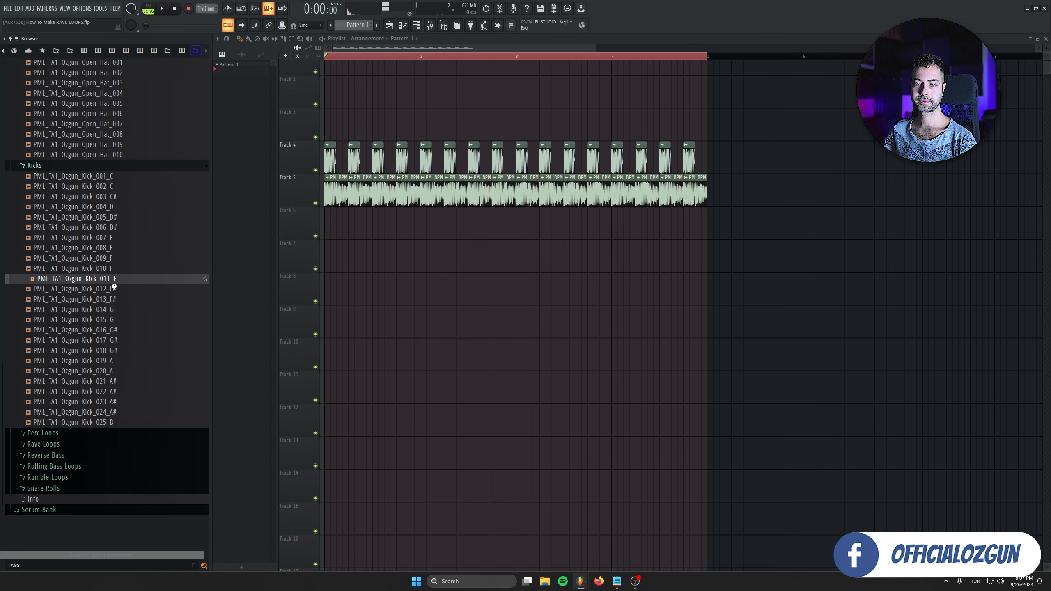
left_click(115, 289)
left_click_drag(113, 290, 345, 257)
- Repeat the F# kick on every beat of Track 7 until it fills all four bars
left_click(462, 257)
left_click_drag(598, 259, 326, 304)
left_click_drag(326, 255, 511, 253)
key("ctrl+z")
left_click_drag(351, 265, 529, 265)
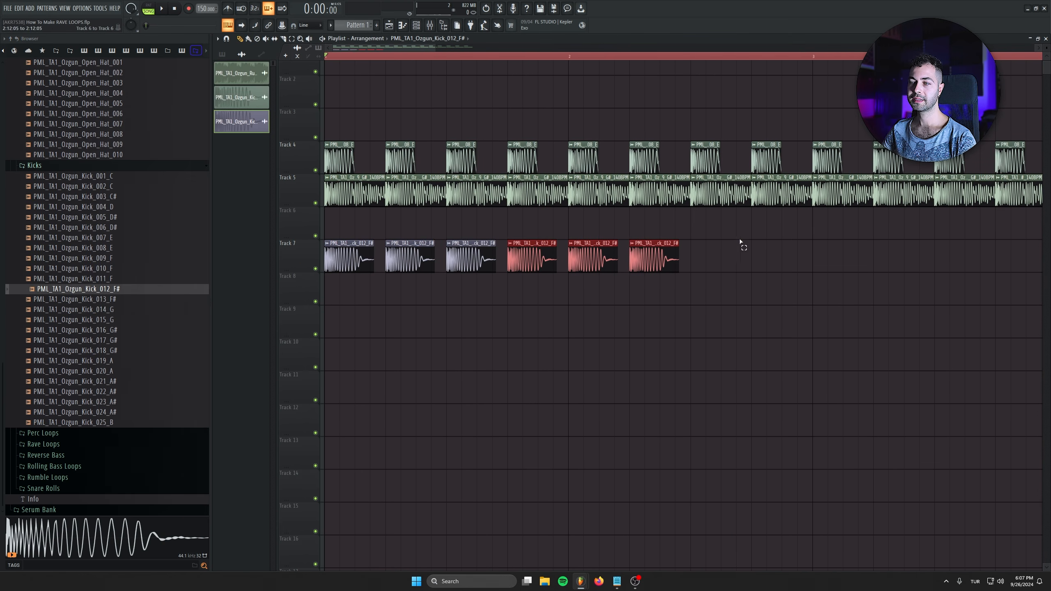
left_click_drag(694, 257, 496, 286)
key("ctrl+b")
scroll(620, 269, "down", 3)
key("ctrl+b")
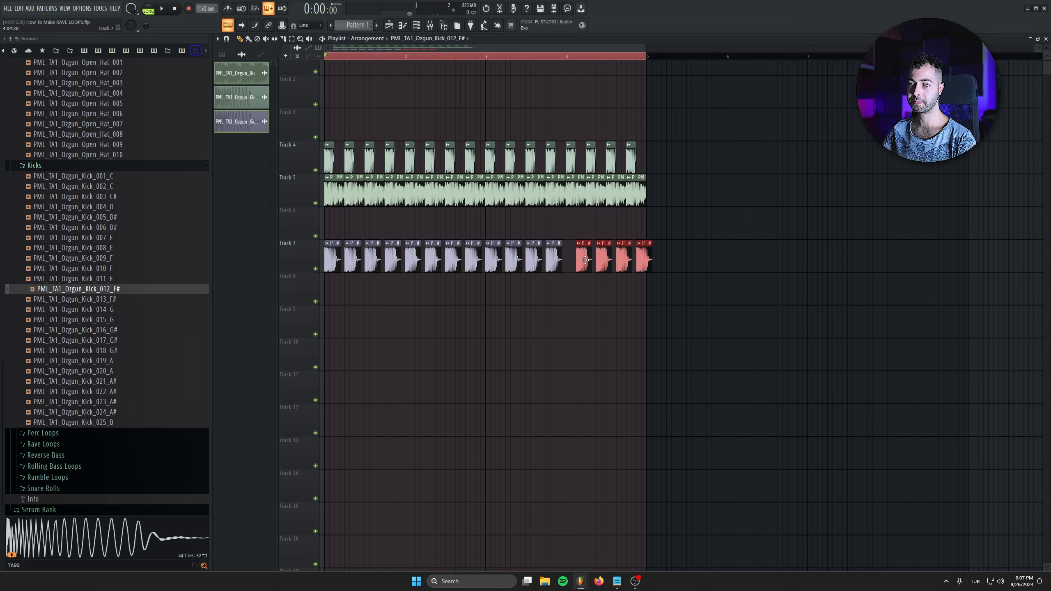
- Route the F# kick clip to the Kick mixer track and add Fruity Parametric EQ 2 in its second effect slot
left_click(241, 121)
double_click(225, 55)
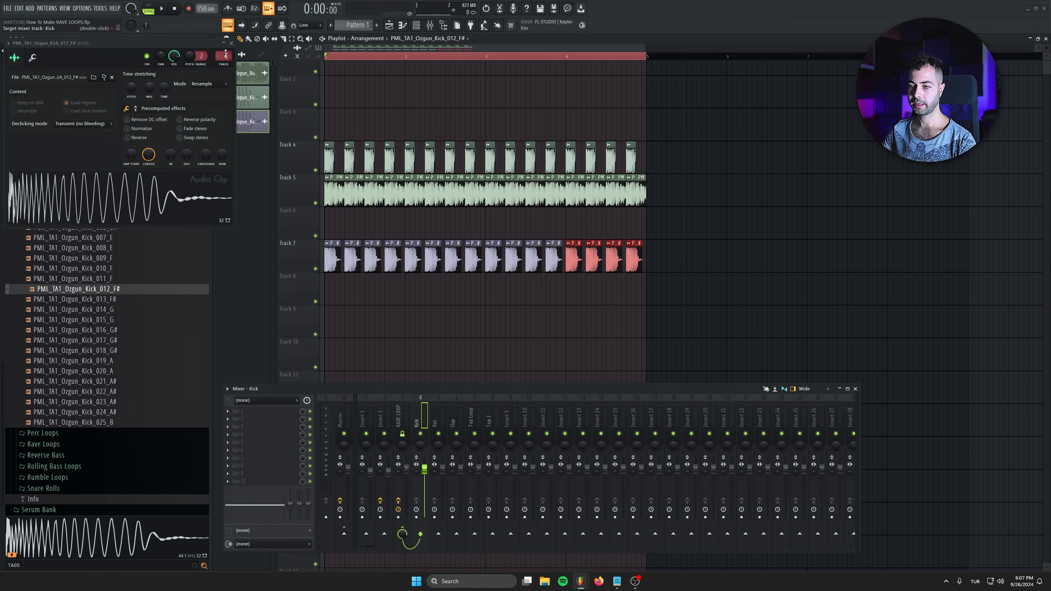
left_click(275, 410)
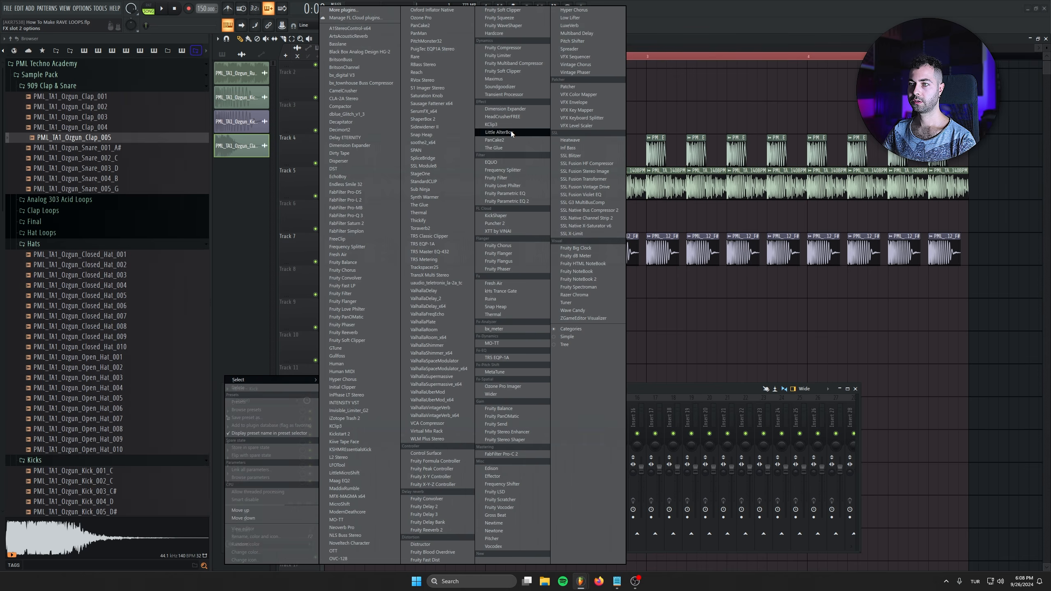
left_click(511, 201)
- Load the 30Hz + 18kHz cut preset in the Kick track's equalizer
left_click_drag(135, 53, 425, 197)
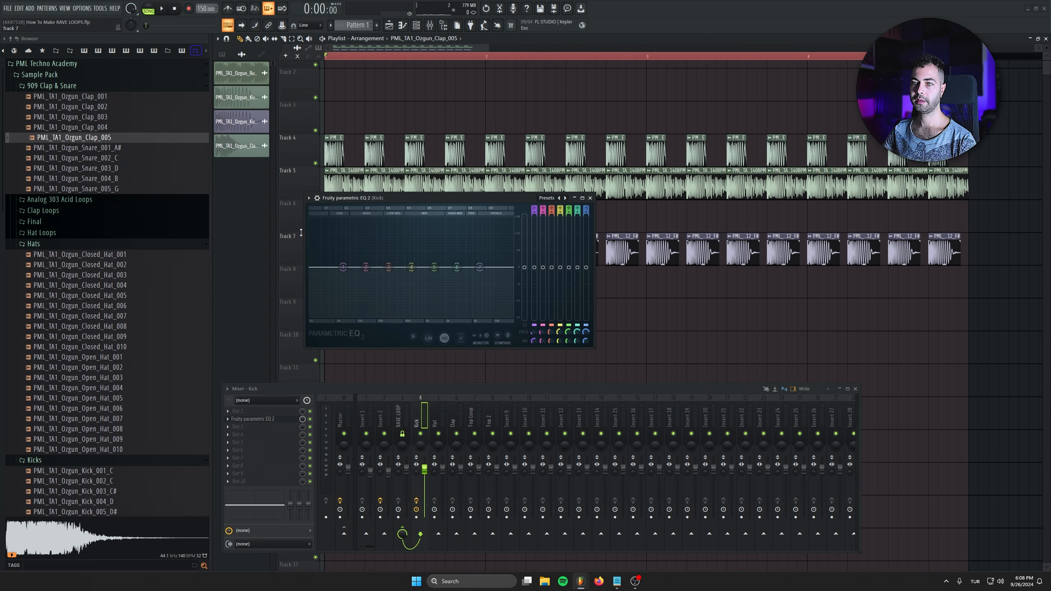
left_click(309, 198)
mouse_move(318, 229)
left_click(427, 245)
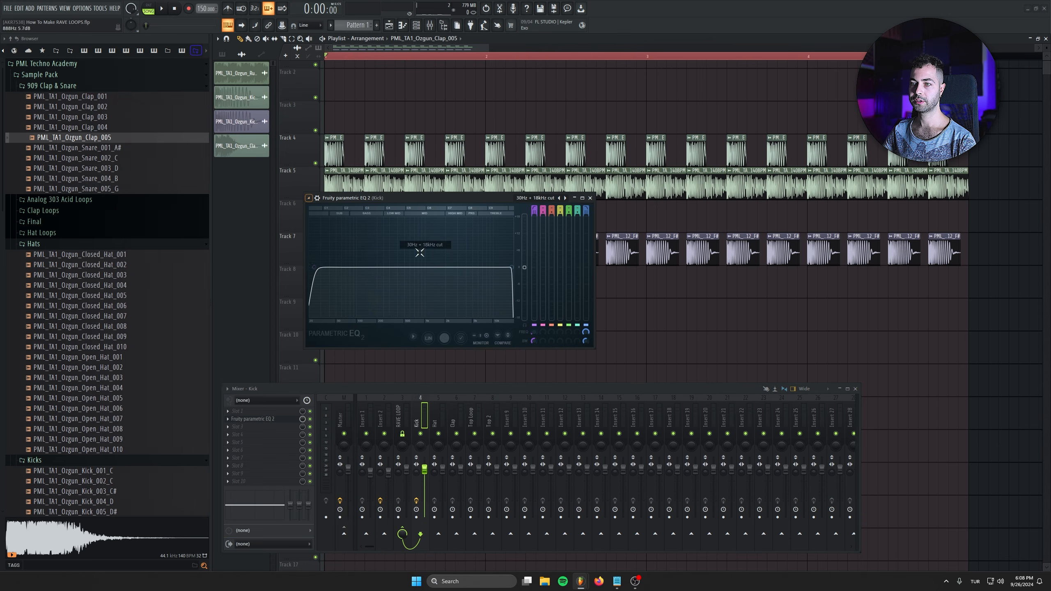
- Narrow the kick to its mid frequencies by raising the low-cut band and lowering the high-cut band in the equalizer
left_click_drag(314, 267, 369, 270)
right_click(369, 270)
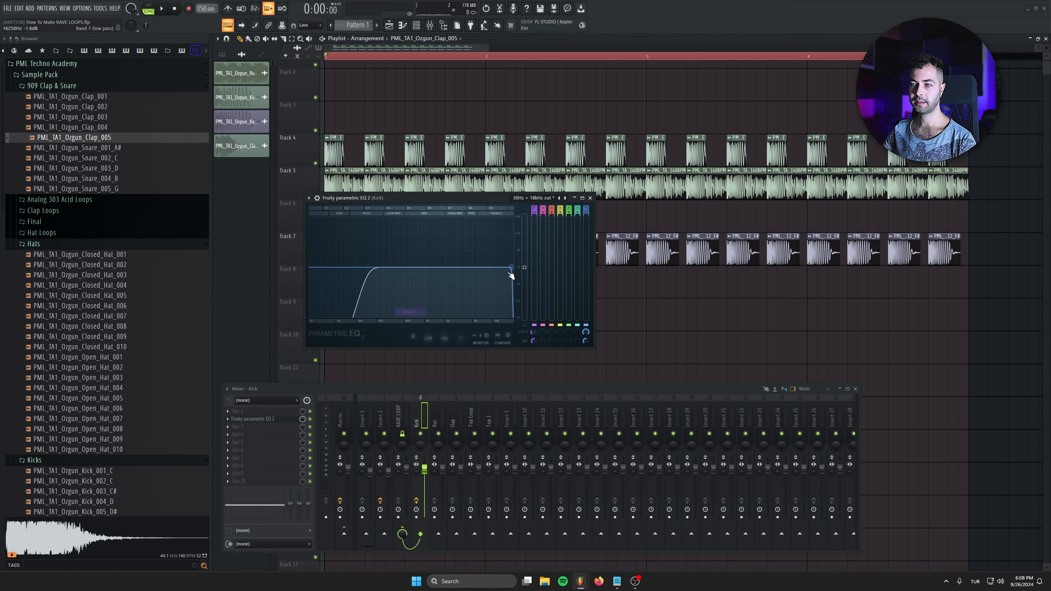
left_click_drag(511, 268, 467, 268)
right_click(466, 268)
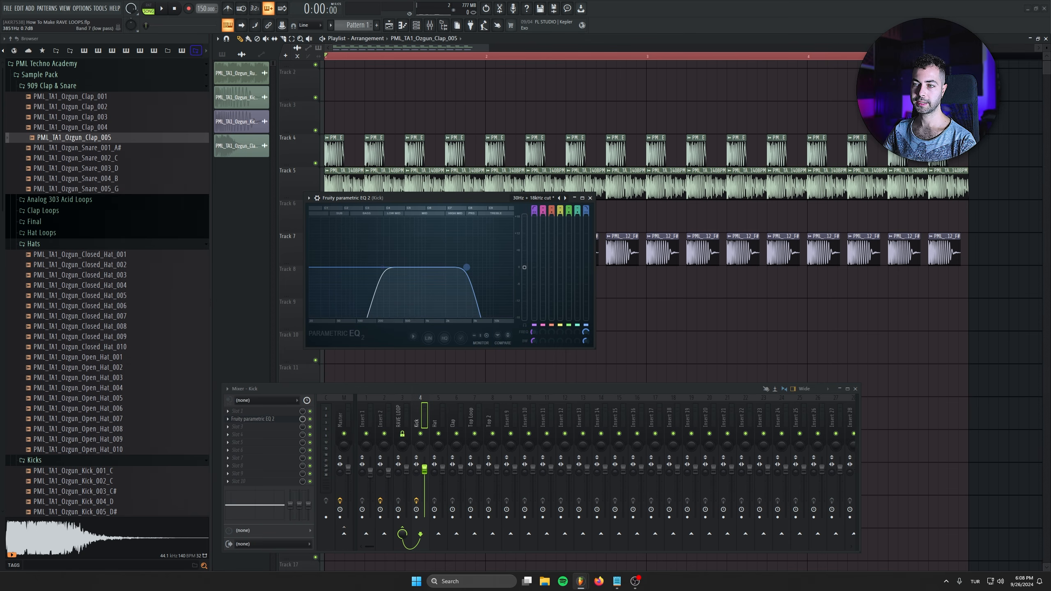
left_click_drag(467, 267, 451, 267)
- Solo the Kick mixer track and fine-tune its equalizer during playback, with the low cut at about 347 Hz and a lower high cut
key("space")
key("space")
right_click(421, 434)
key("space")
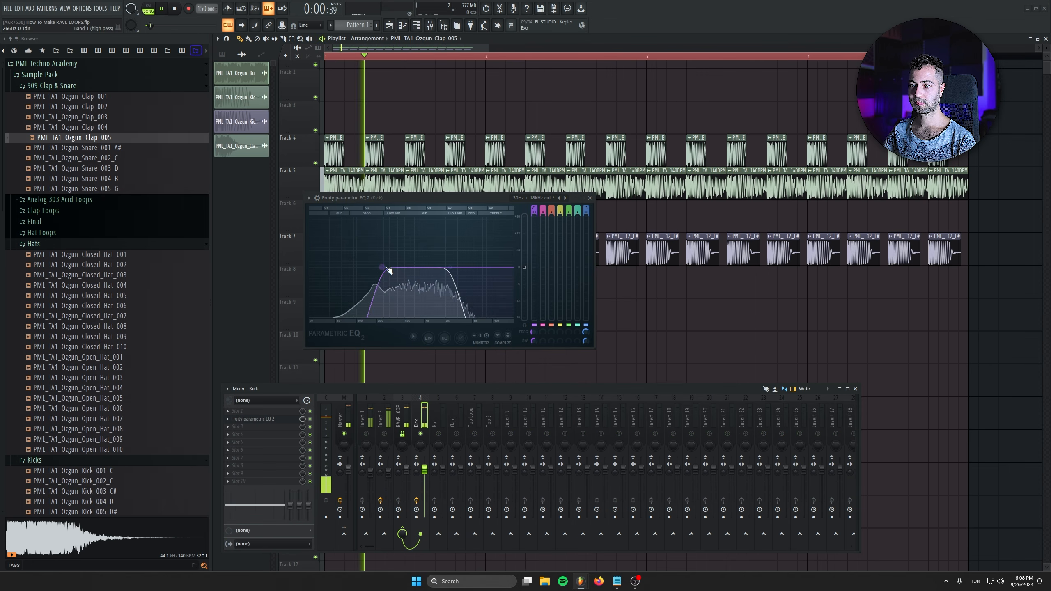
left_click_drag(386, 268, 441, 269)
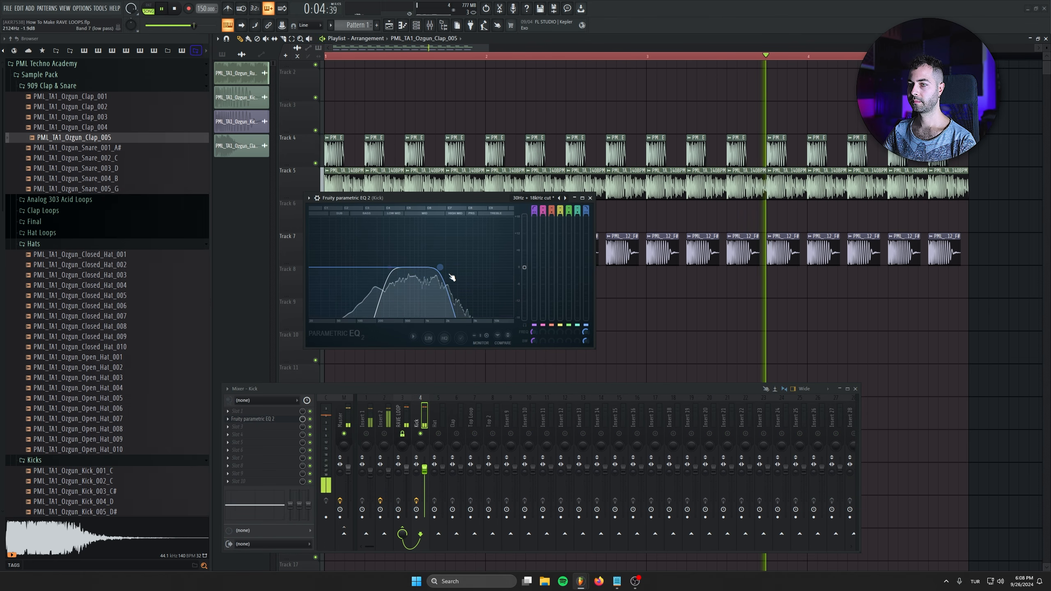
key("space")
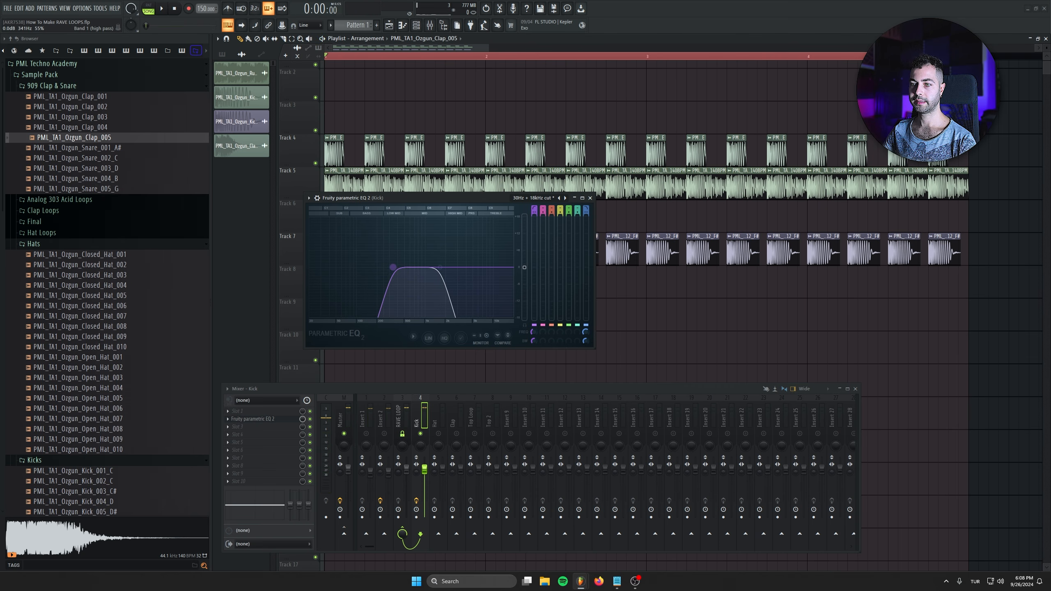
key("space")
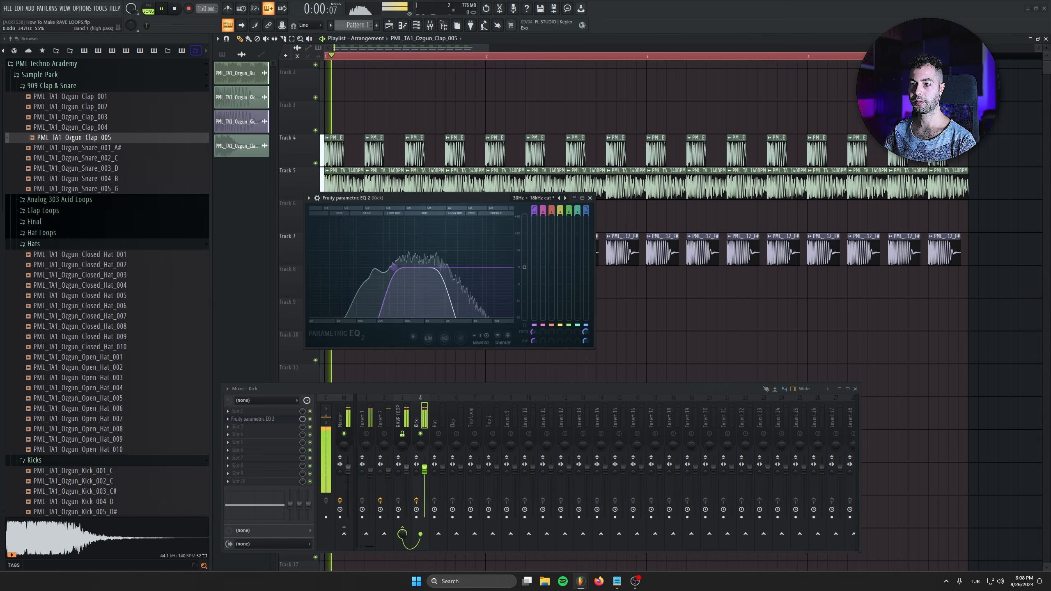
left_click(590, 198)
key("space")
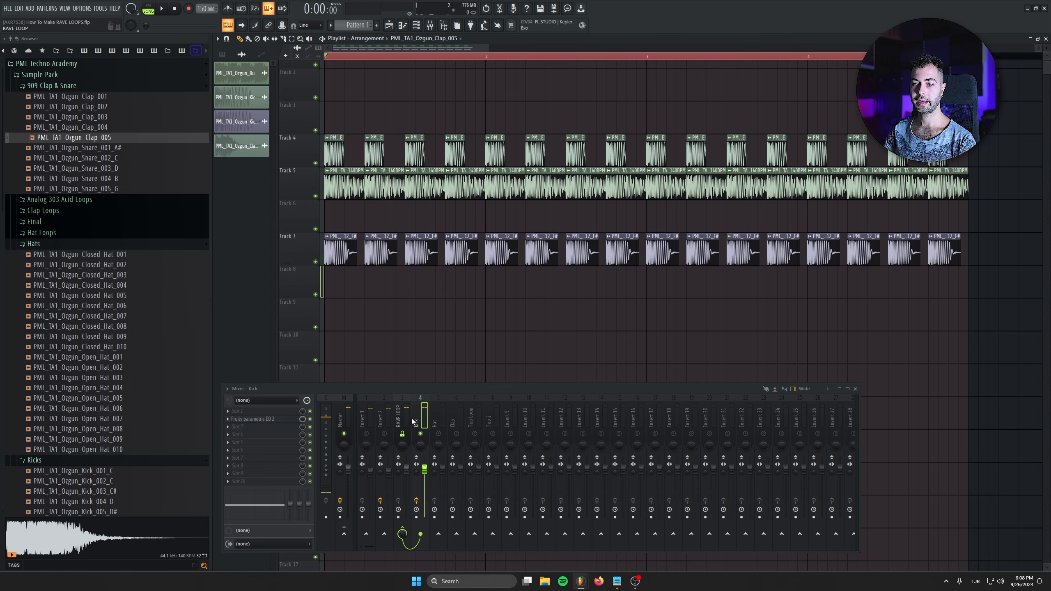
- Audition the 909 clap samples and pick PML_TA1_Ozgun_Clap_005
left_click(93, 99)
left_click(93, 108)
left_click(94, 118)
left_click(94, 138)
left_click(95, 130)
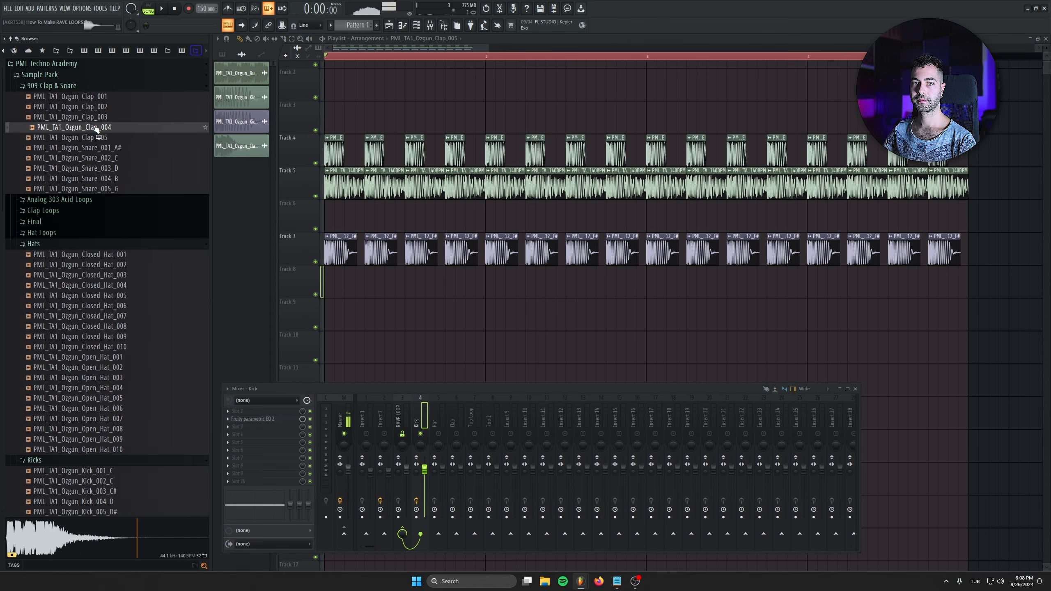
left_click(93, 138)
- Place the clap on every second beat of Track 8 across the four bars
left_click(369, 283)
left_click(450, 284)
mouse_move(513, 284)
left_mouse_down()
mouse_move(331, 290)
mouse_move(533, 285)
left_mouse_up()
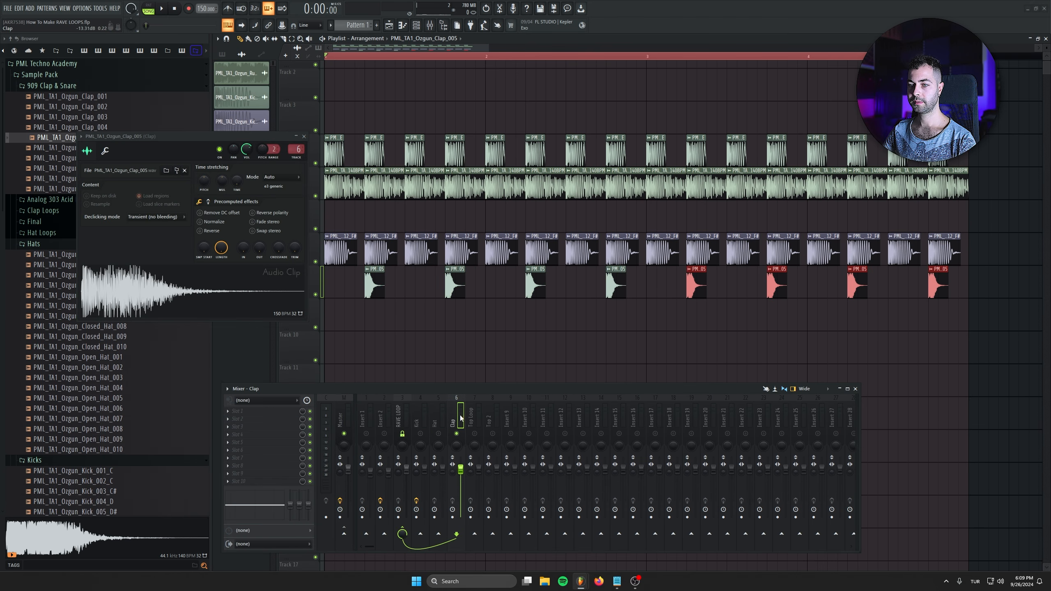
- Add Fruity Parametric EQ 2 to the Clap mixer track, load the LOWCUT preset and adjust its cutoff during playback
left_click(256, 416)
left_click(498, 202)
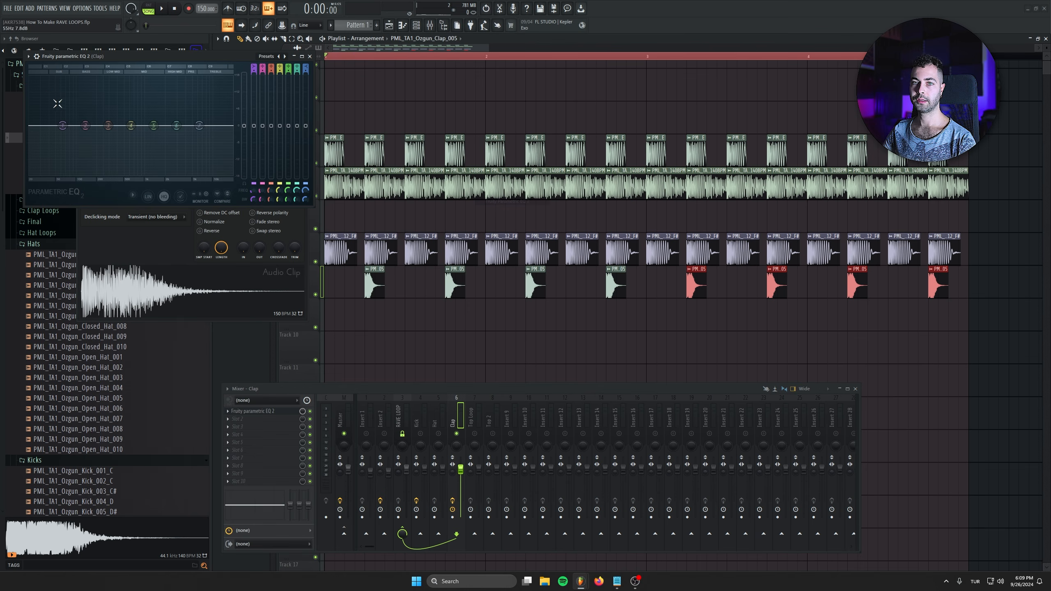
key("space")
left_click(29, 57)
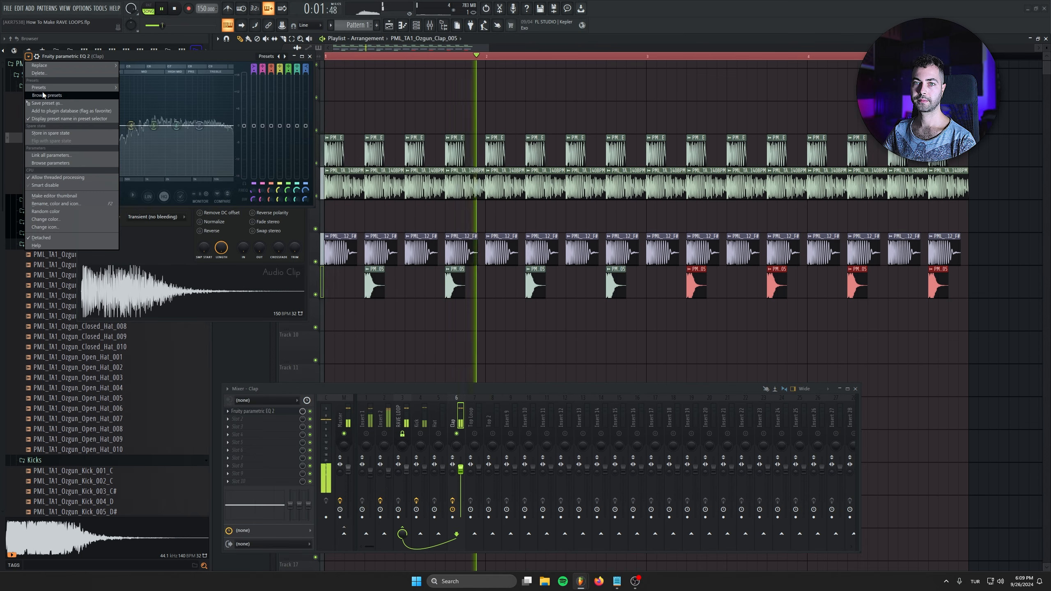
mouse_move(75, 87)
left_click(135, 173)
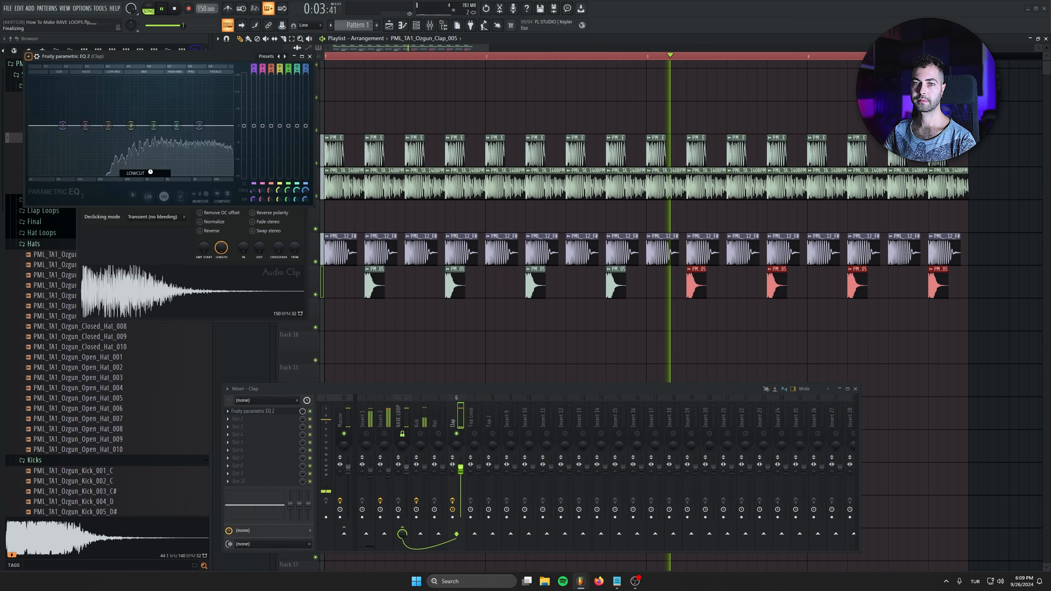
left_click_drag(105, 125, 113, 126)
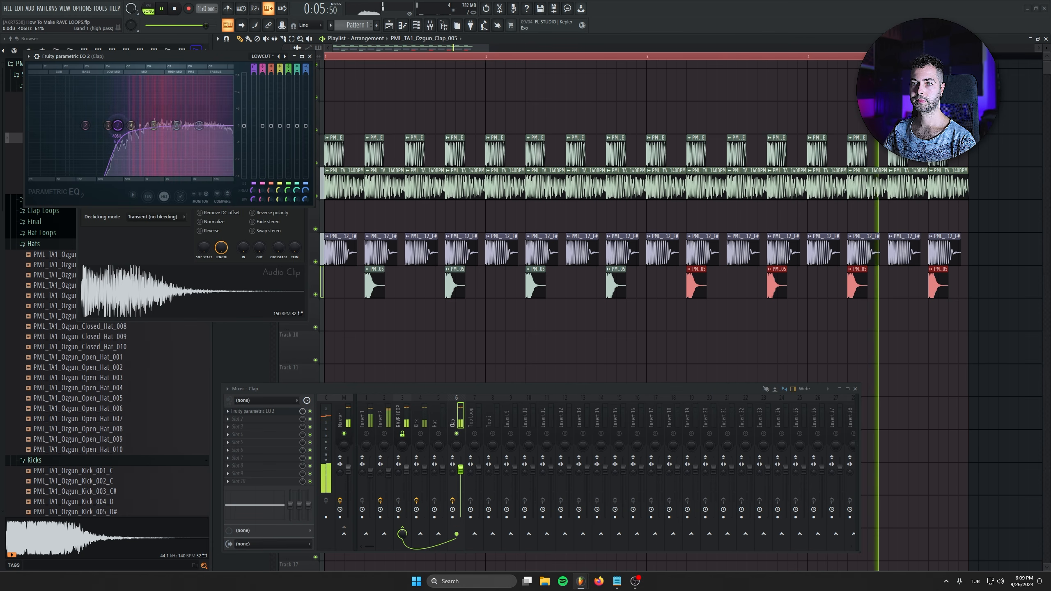
key("space")
- Add Fruity Delay 3 to the Clap track's second slot with the Ping pong delay model and a reduced wet output
left_click(265, 419)
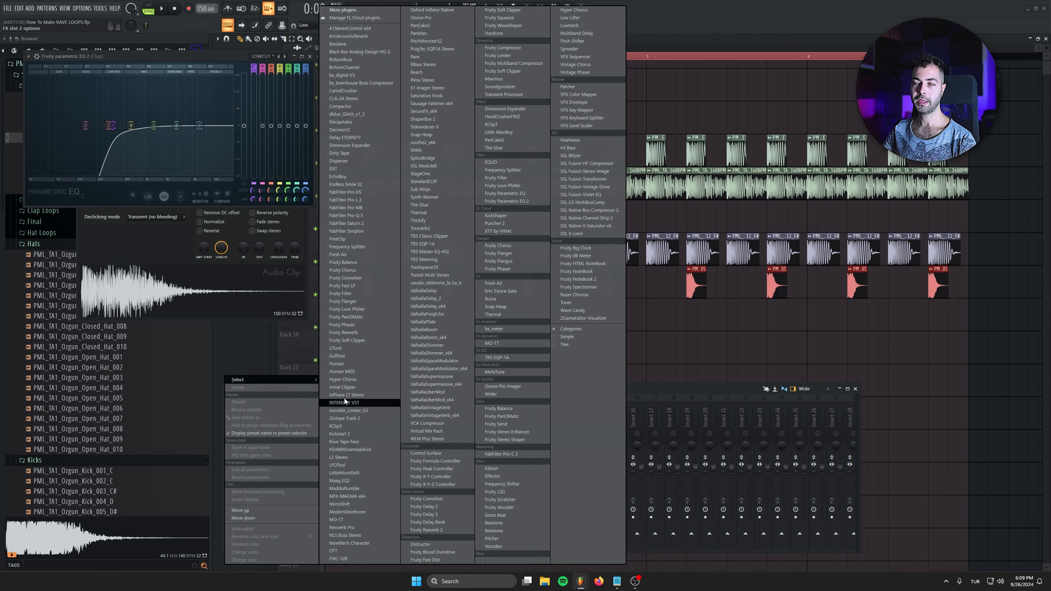
left_click(447, 514)
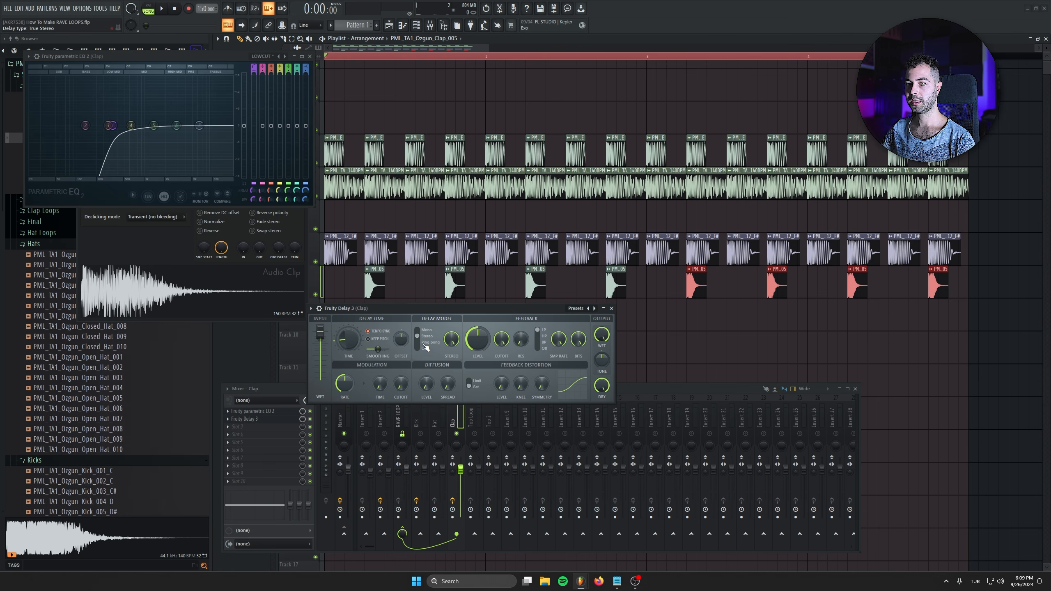
key("space")
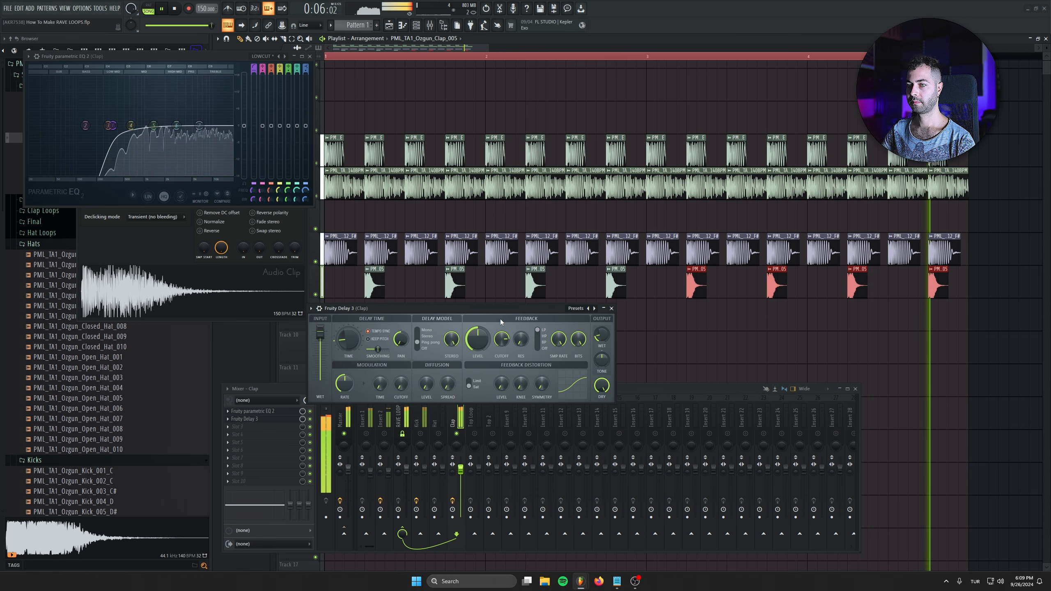
- Lower the clap delay's feedback cutoff, raise its feedback distortion level to about 18%, and close the clap's plugin windows
left_click_drag(502, 339, 502, 344)
left_click_drag(502, 384, 502, 365)
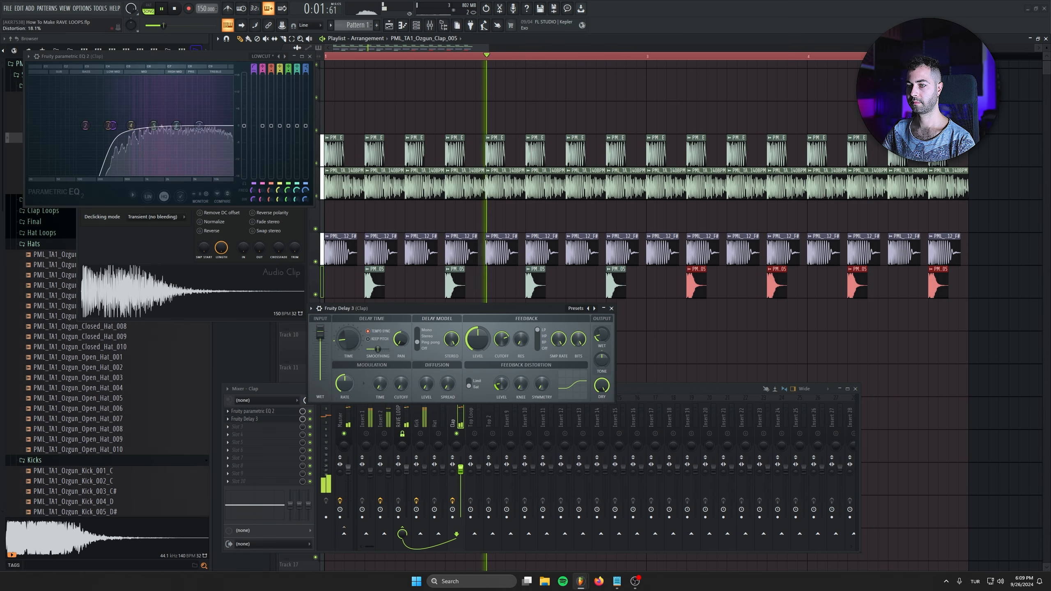
left_click(175, 8)
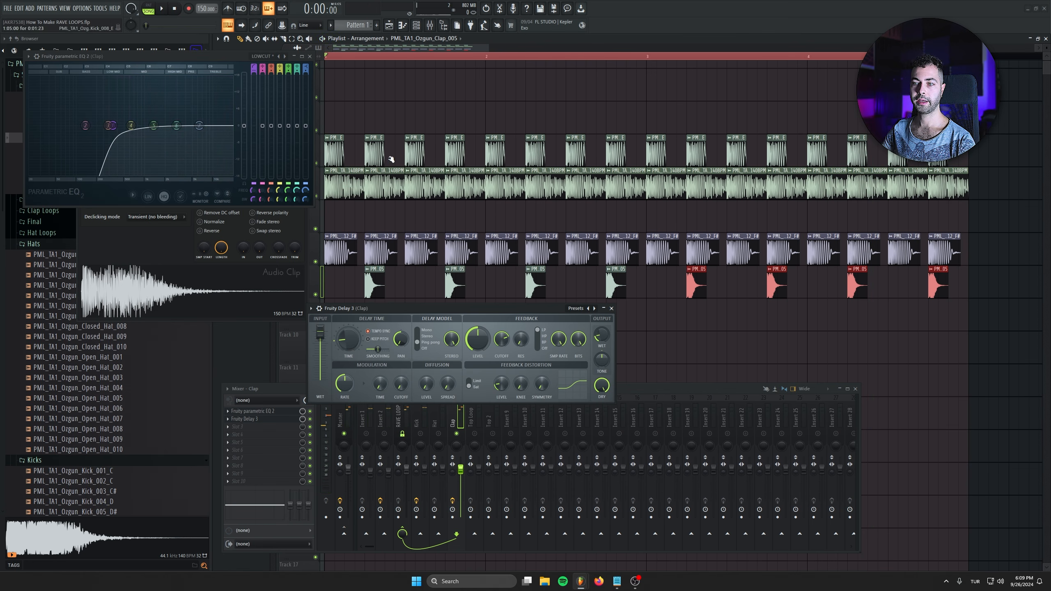
left_click(611, 309)
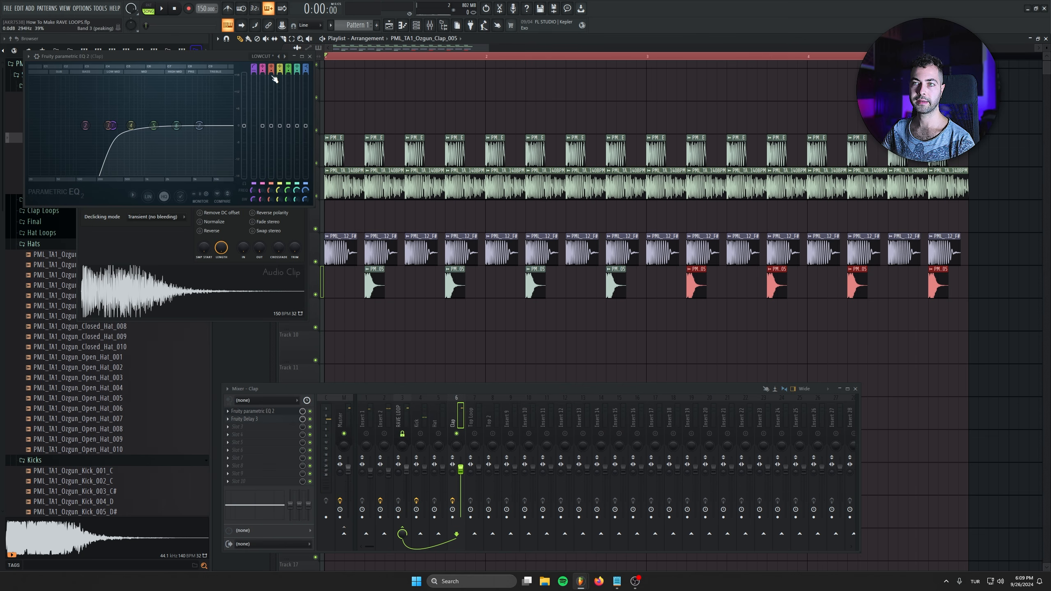
left_click(305, 57)
left_click(304, 137)
- Balance the clap during playback by lowering its mixer fader to 79% and its delay's wet output to about 11%
key("space")
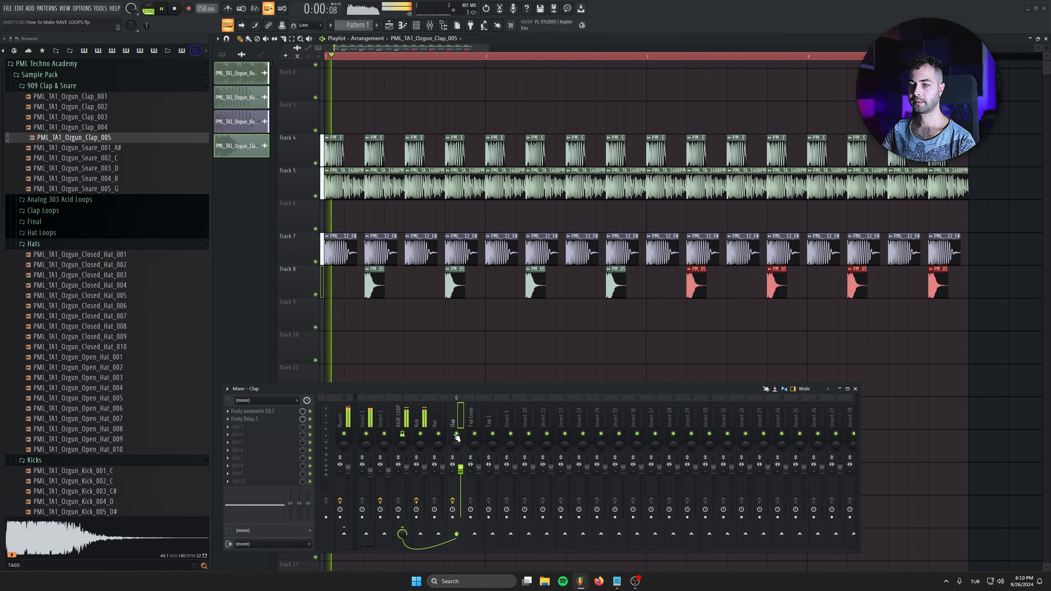
key("space")
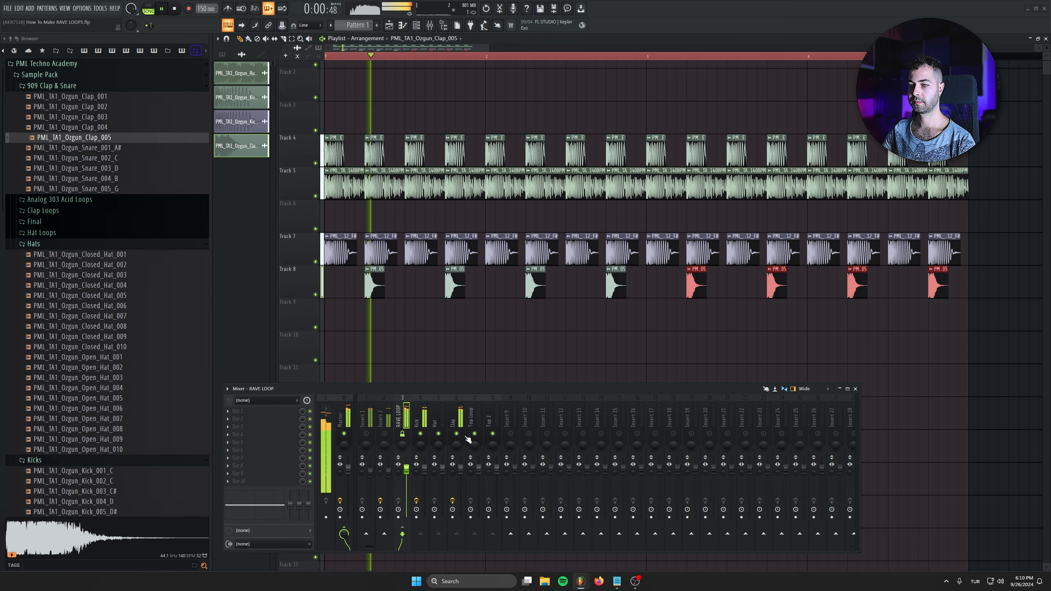
left_click_drag(461, 469, 461, 479)
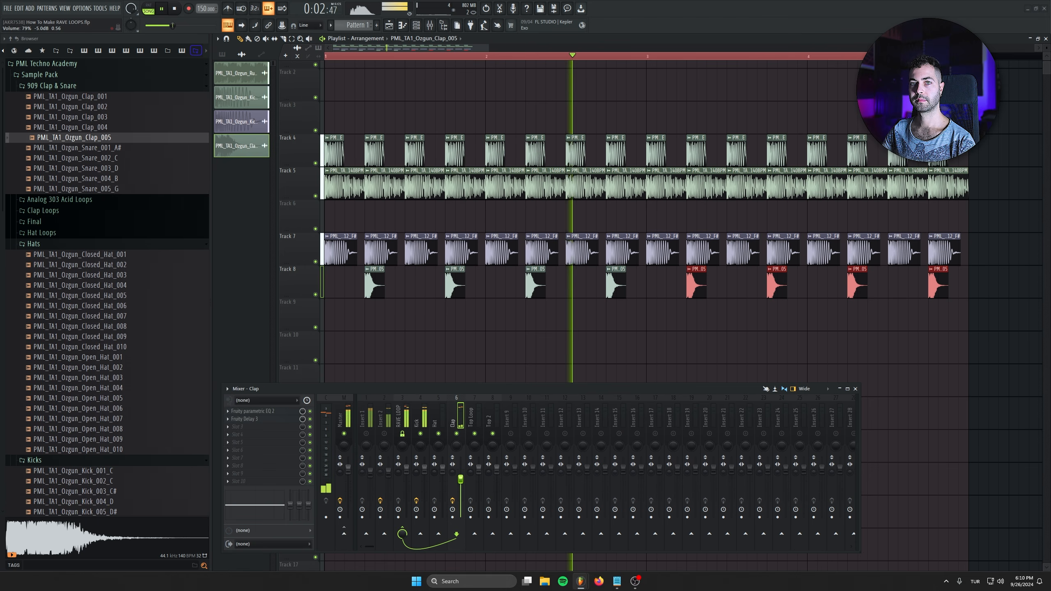
left_click(248, 419)
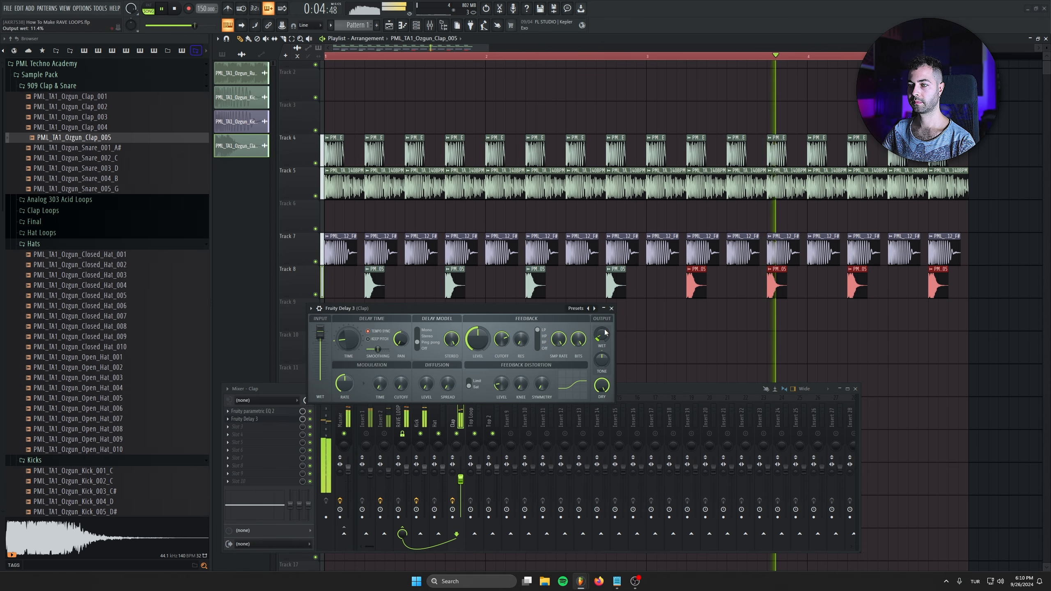
left_click(611, 308)
key("space")
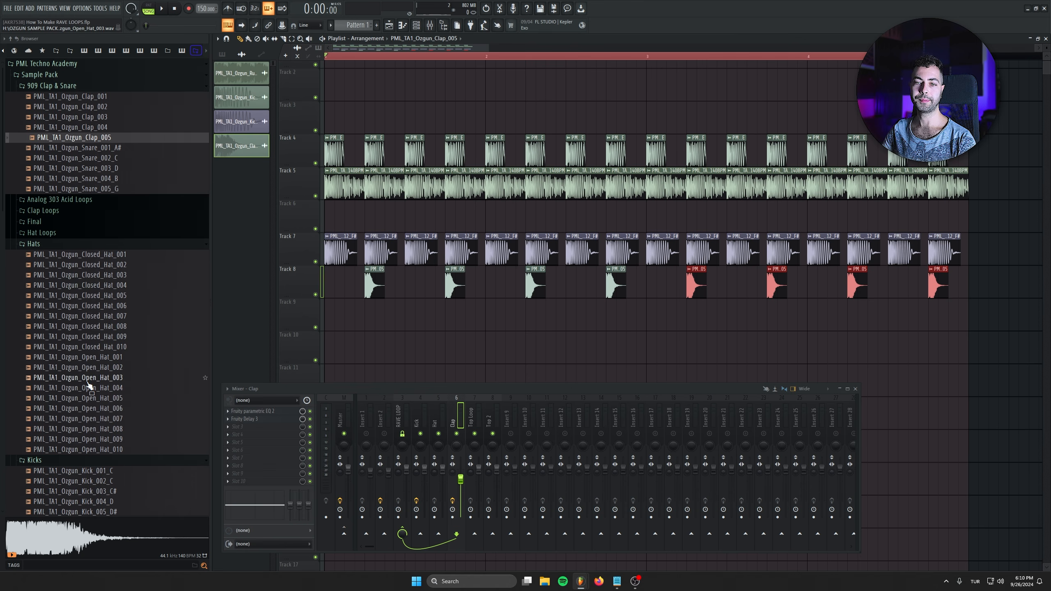
- Place PML_TA1_Ozgun_Open_Hat_005 on Track 9 and repeat it on every offbeat across the four bars
left_click(89, 398)
left_click_drag(260, 371, 350, 317)
left_click_drag(447, 316, 417, 317)
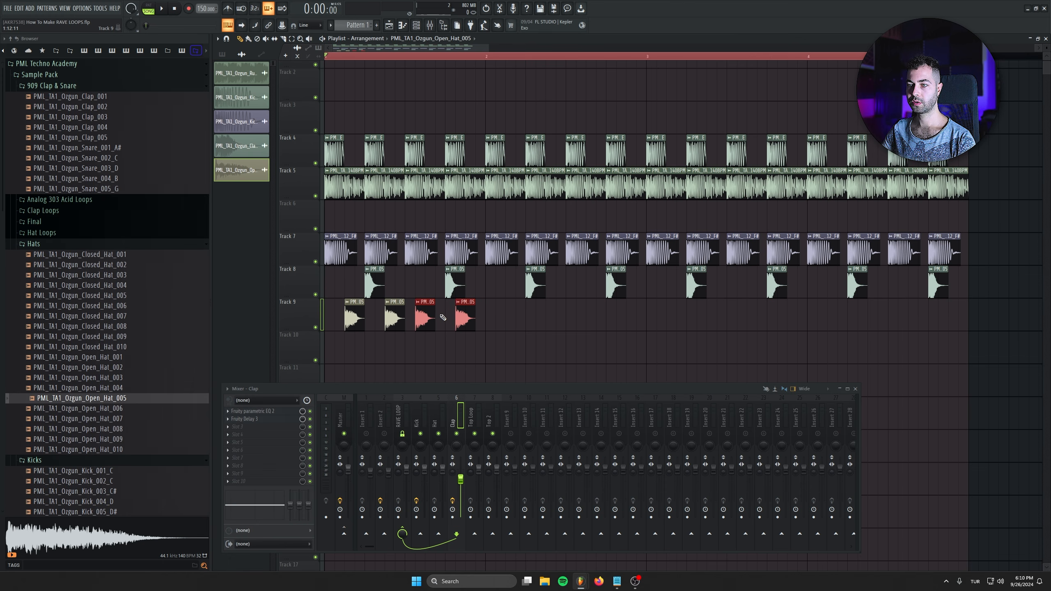
mouse_move(562, 308)
left_mouse_down()
mouse_move(356, 326)
mouse_move(527, 319)
mouse_move(518, 320)
left_mouse_up()
left_click_drag(667, 308, 357, 325)
mouse_move(357, 324)
left_mouse_down()
mouse_move(688, 324)
mouse_move(679, 323)
left_mouse_up()
- Route the open hat clip to the Hat mixer track and lower its channel volume
key("space")
double_click(678, 323)
left_click_drag(195, 78, 195, 90)
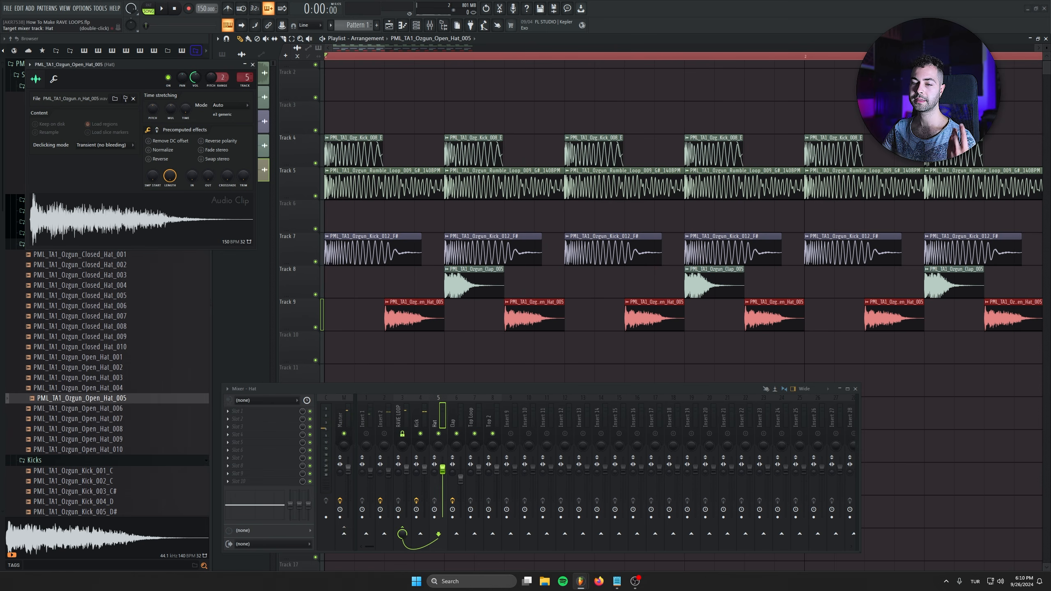
left_click(253, 64)
- Add Fruity Parametric EQ 2 in the first effect slot of the Hat mixer track
left_click(246, 424)
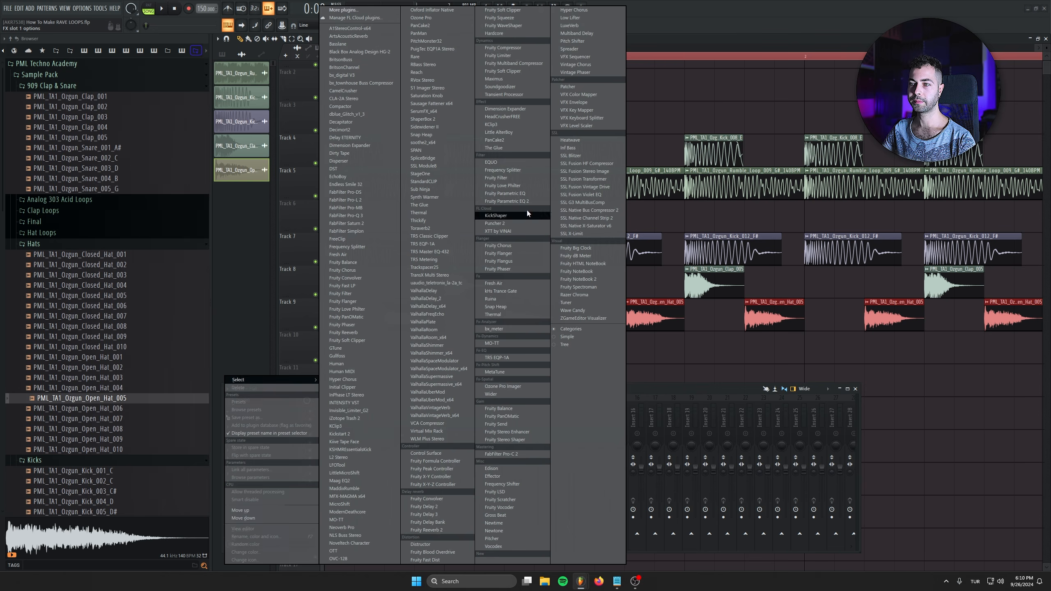
left_click(523, 201)
key("space")
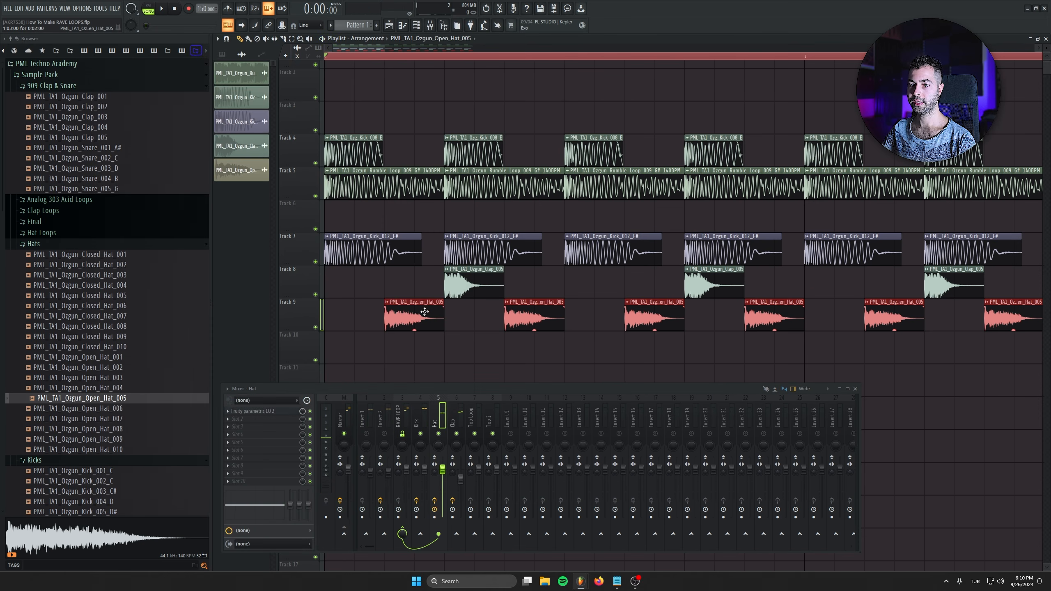
- Shorten the open hat clips on Track 9 slightly and lower the Hat mixer track's fader during playback
left_click_drag(443, 307, 434, 303)
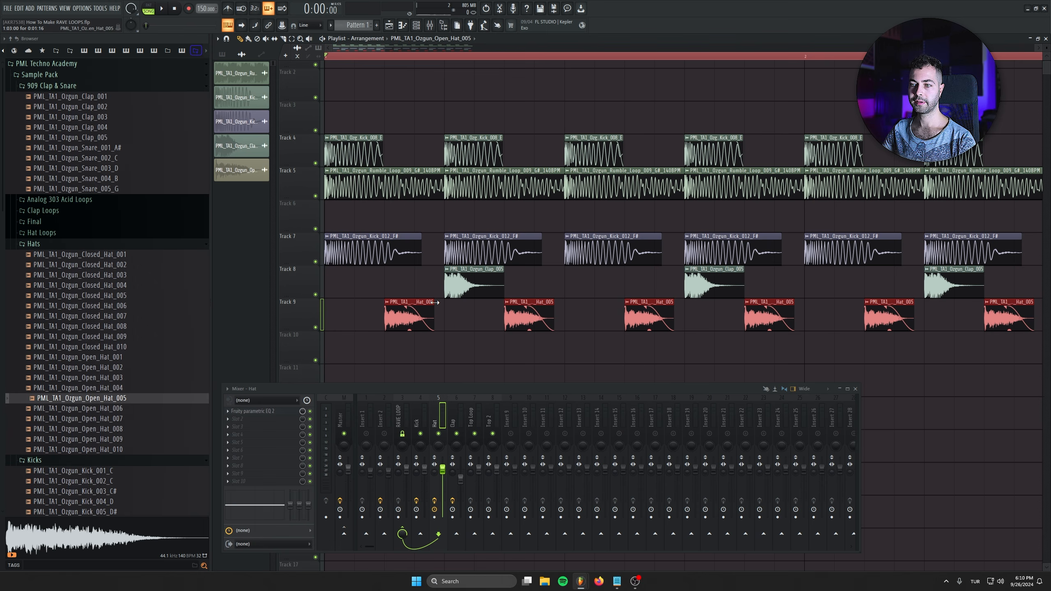
key("space")
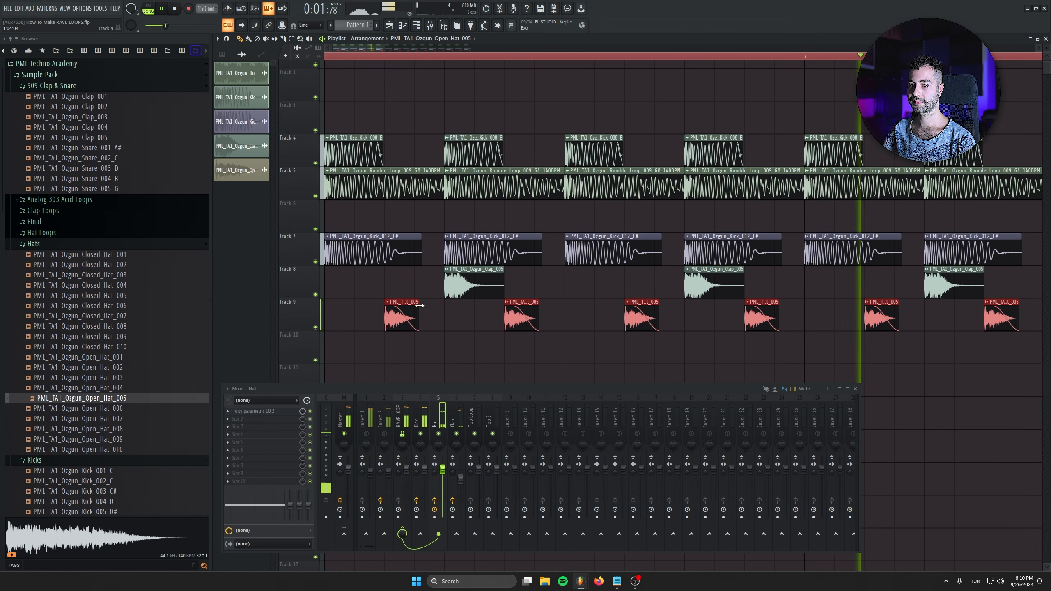
left_click_drag(434, 301, 442, 301)
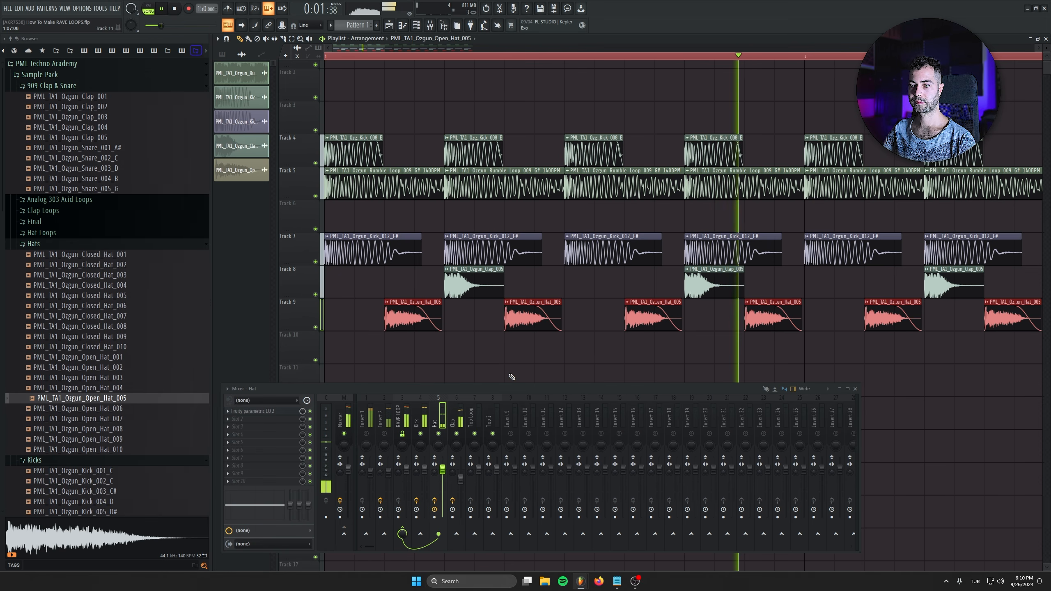
left_click_drag(443, 469, 443, 473)
key("space")
key("ctrl+d")
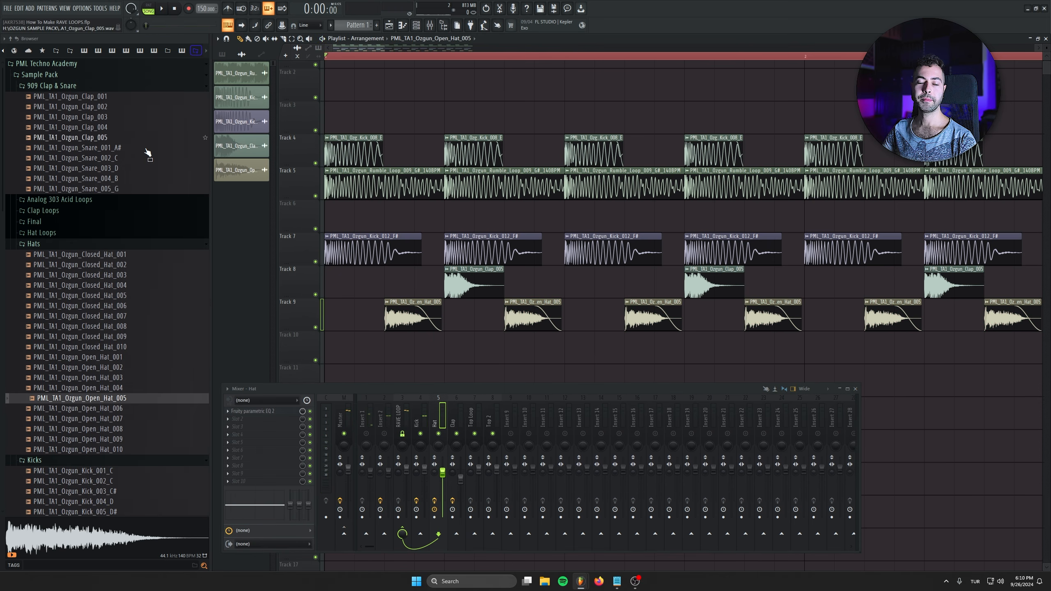
- Audition several hat loops from the PML Techno Academy Hat Loops folder, including 003, 014 and 015
left_click(86, 235)
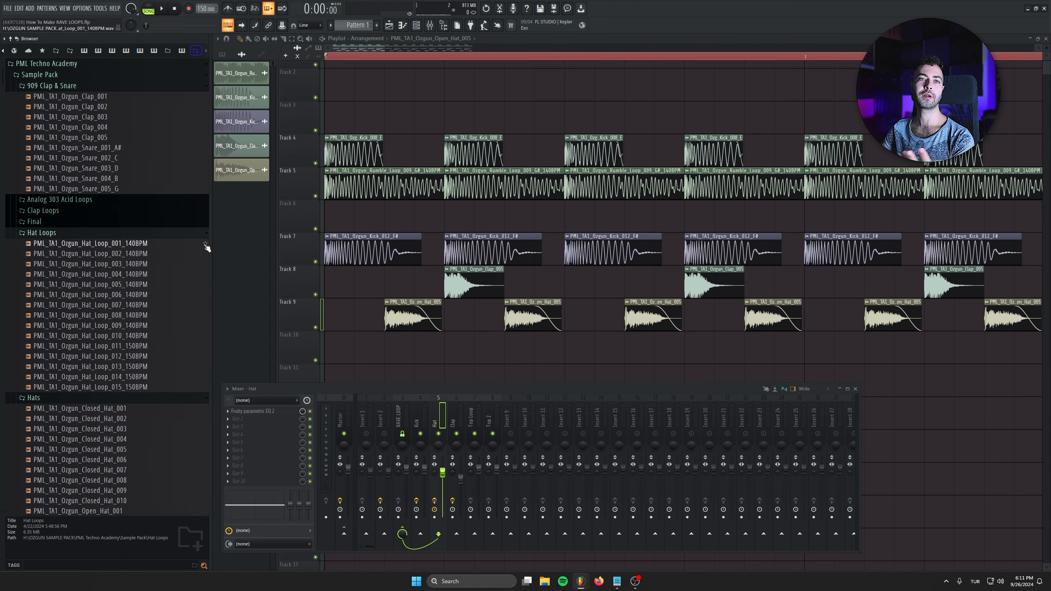
left_click(181, 263)
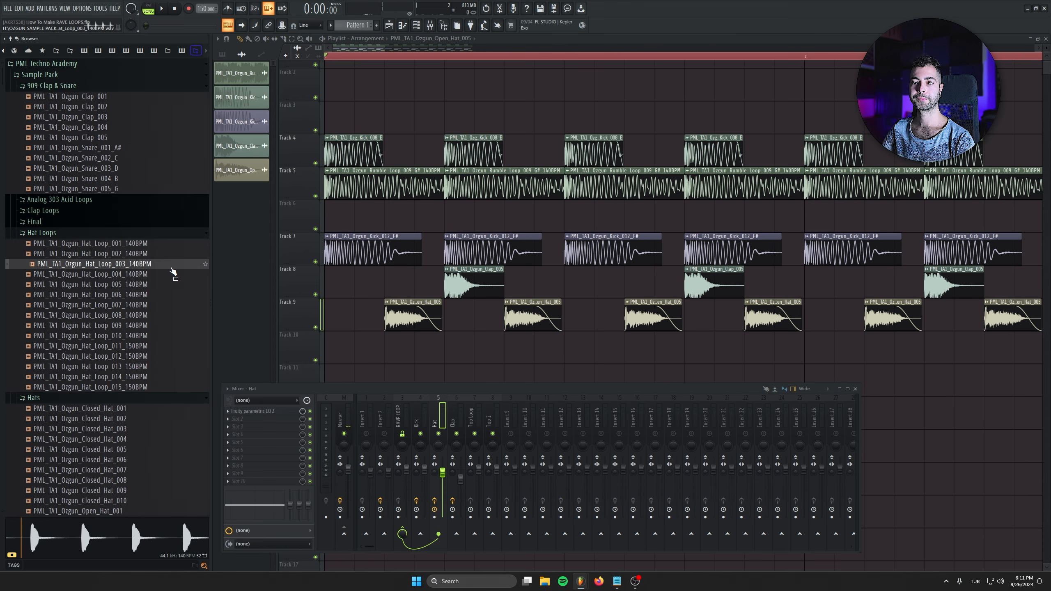
left_click(164, 335)
left_click(153, 366)
left_click(157, 377)
left_click(157, 387)
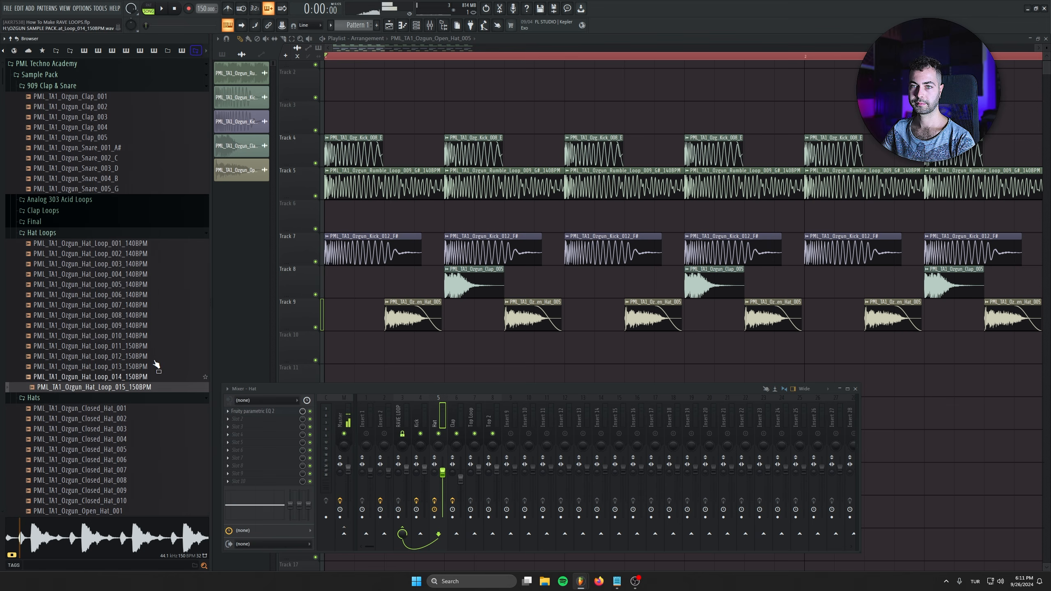
left_click(177, 7)
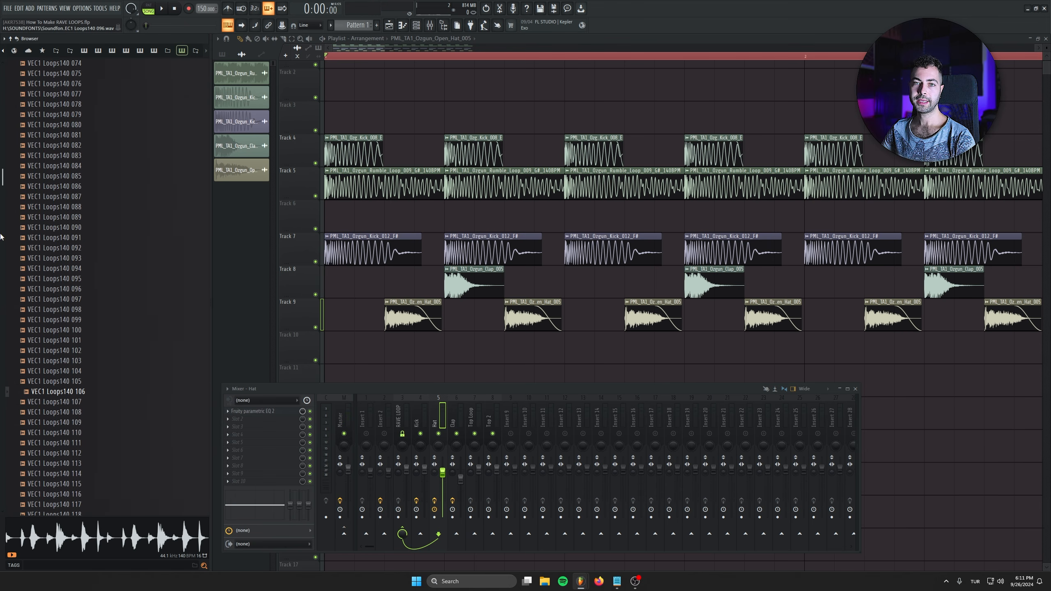
- Audition loops in the VEC1 Loops folder and place VEC1 Loops140 135 at the start of Track 10
left_click_drag(1, 177, 2, 70)
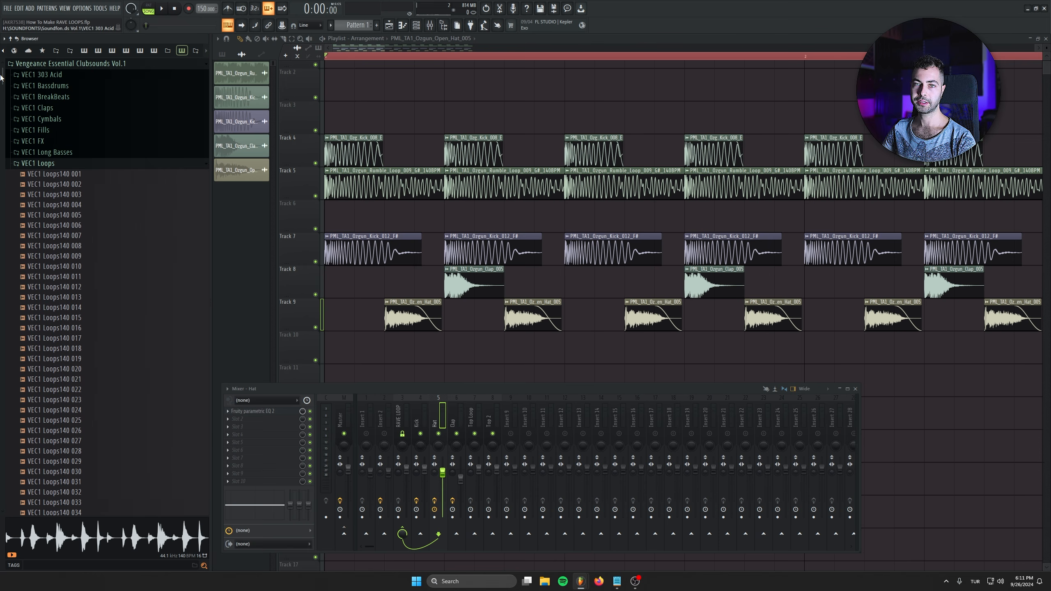
left_click_drag(1, 79, 1, 238)
left_click(52, 195)
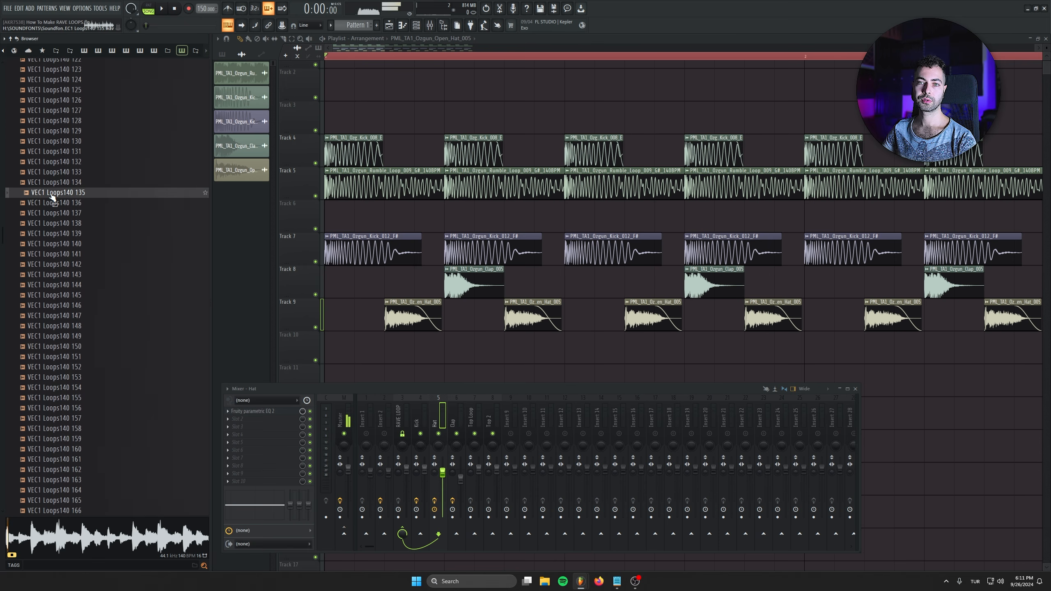
left_click(49, 244)
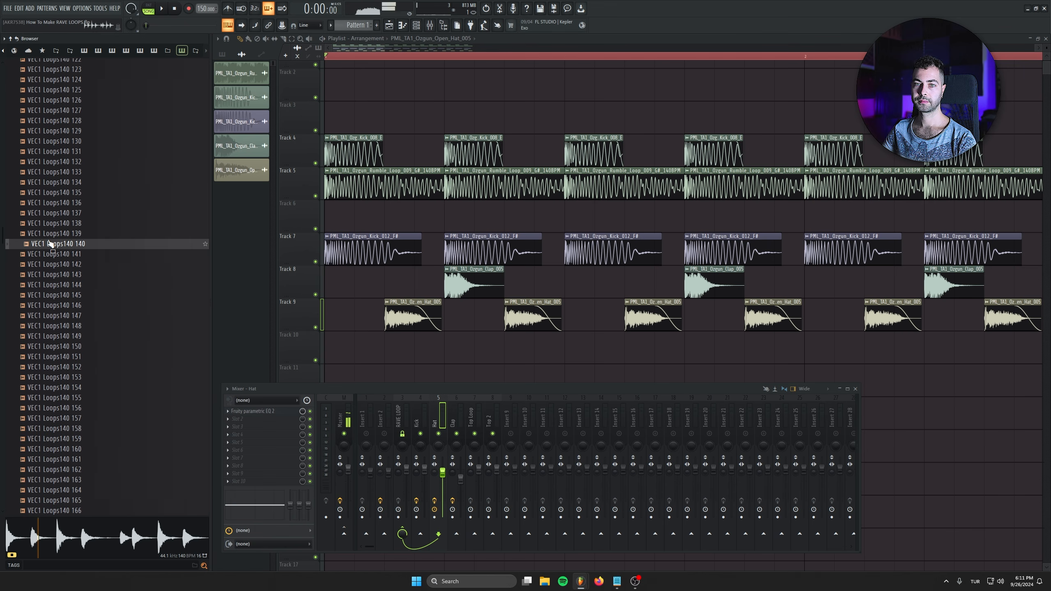
left_click_drag(58, 194, 328, 350)
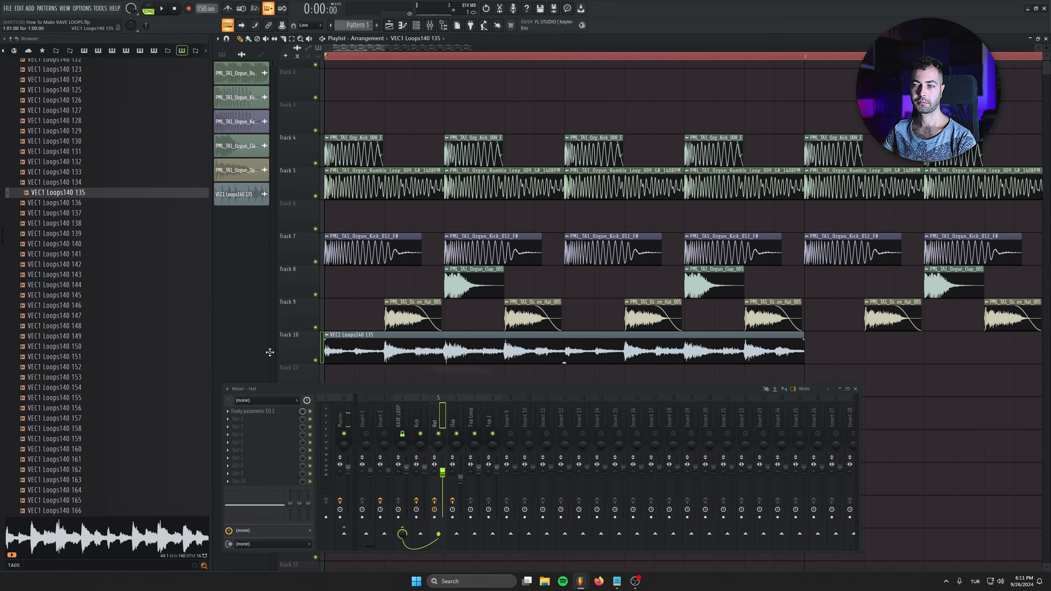
- Audition VEC1 Loops140 153, but repeat the VEC1 Loops140 135 clip on Track 10 to fill all four bars
left_click(81, 377)
scroll(85, 307, "down", 8)
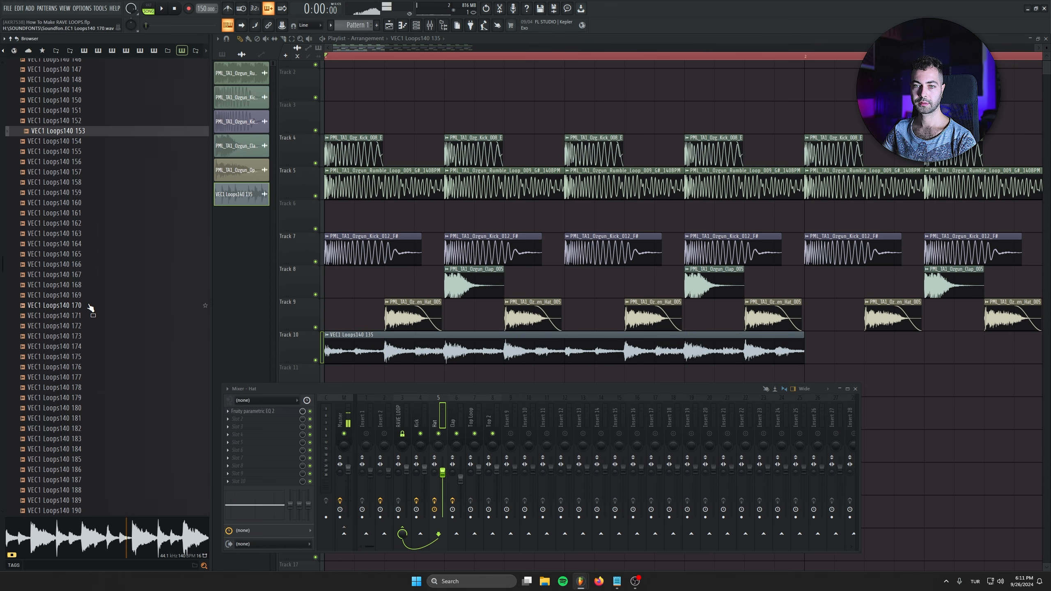
scroll(515, 184, "down", 1)
scroll(515, 184, "down", 2)
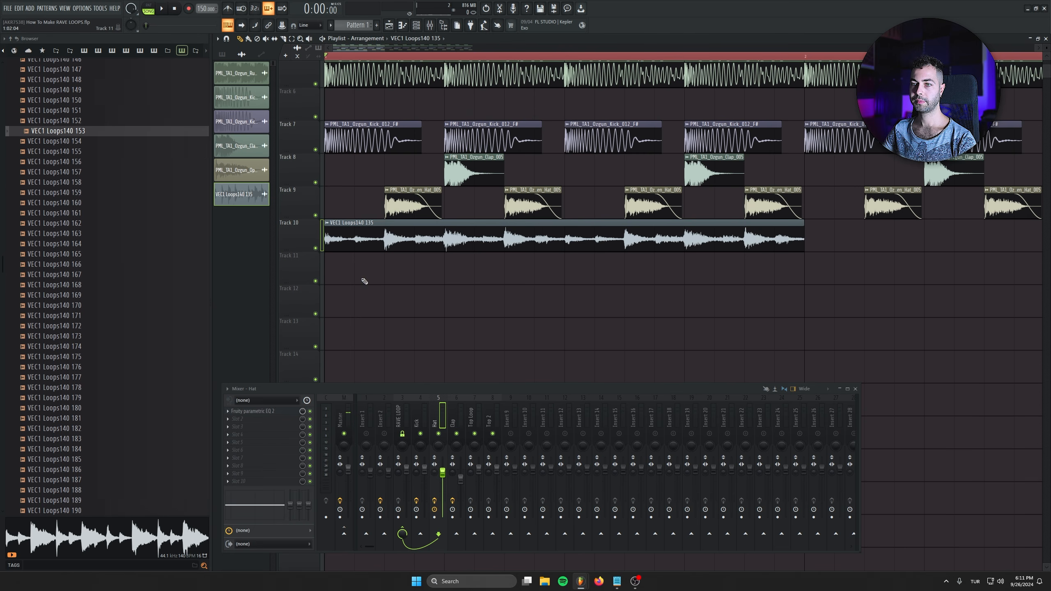
scroll(364, 281, "down", 5)
key("ctrl+b")
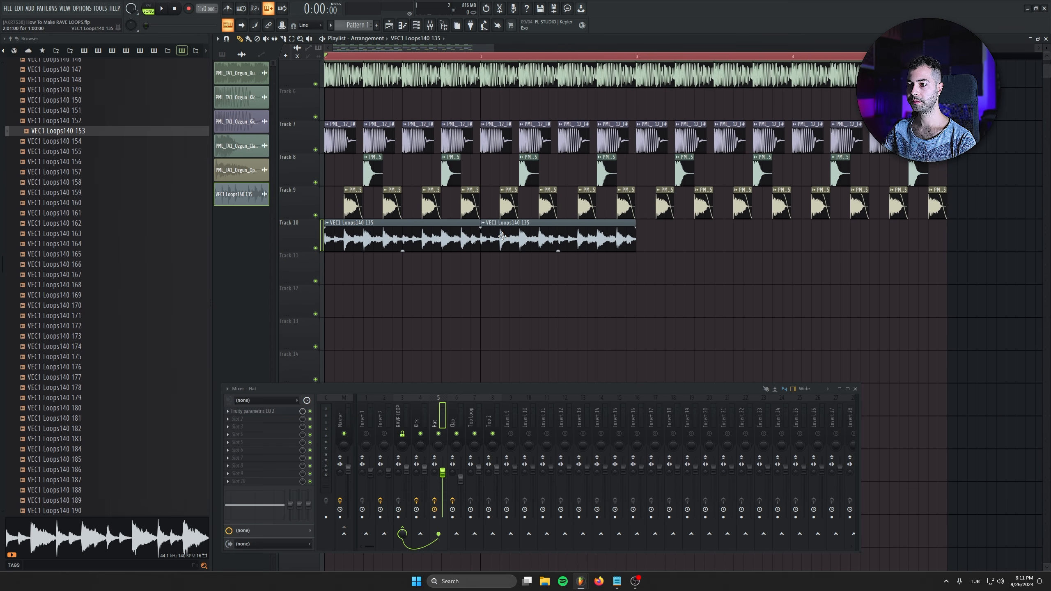
key("ctrl+b")
- Route the VEC1 Loops140 135 clip to the Top Loop mixer track and add Fruity Parametric EQ 2 in its first effect slot
double_click(502, 236)
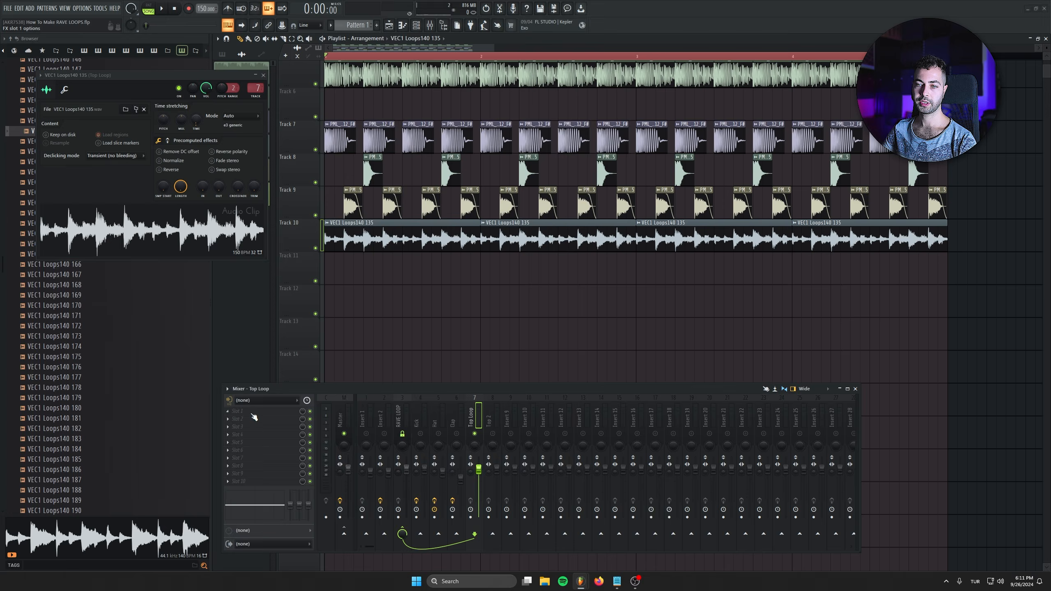
left_click(255, 411)
left_click(512, 201)
- Load the LOWCUT preset in the Top Loop track's equalizer and play the arrangement to check it
left_click(49, 78)
mouse_move(96, 108)
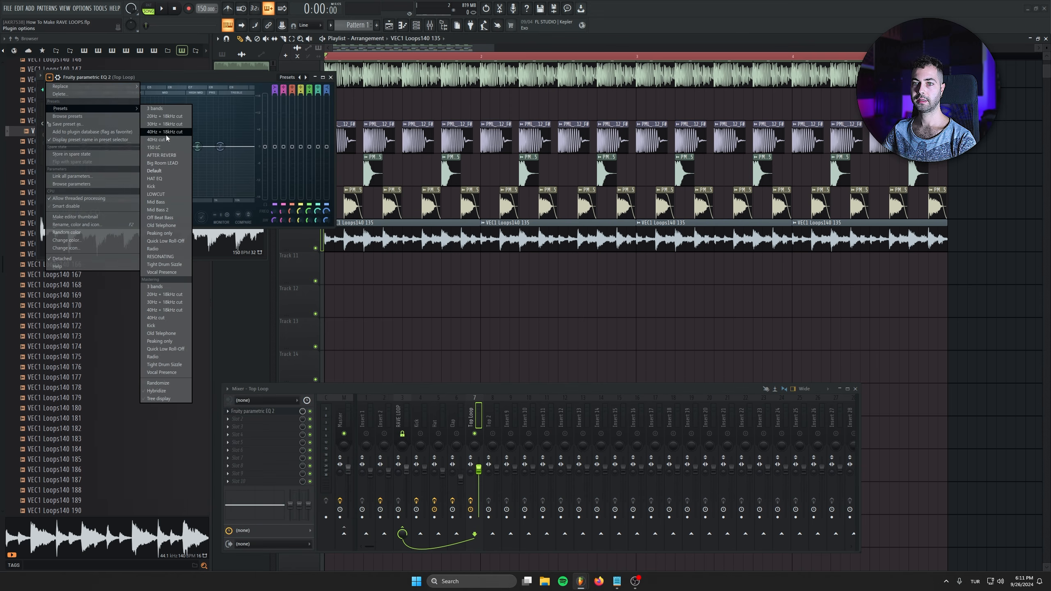
left_click(157, 194)
key("space")
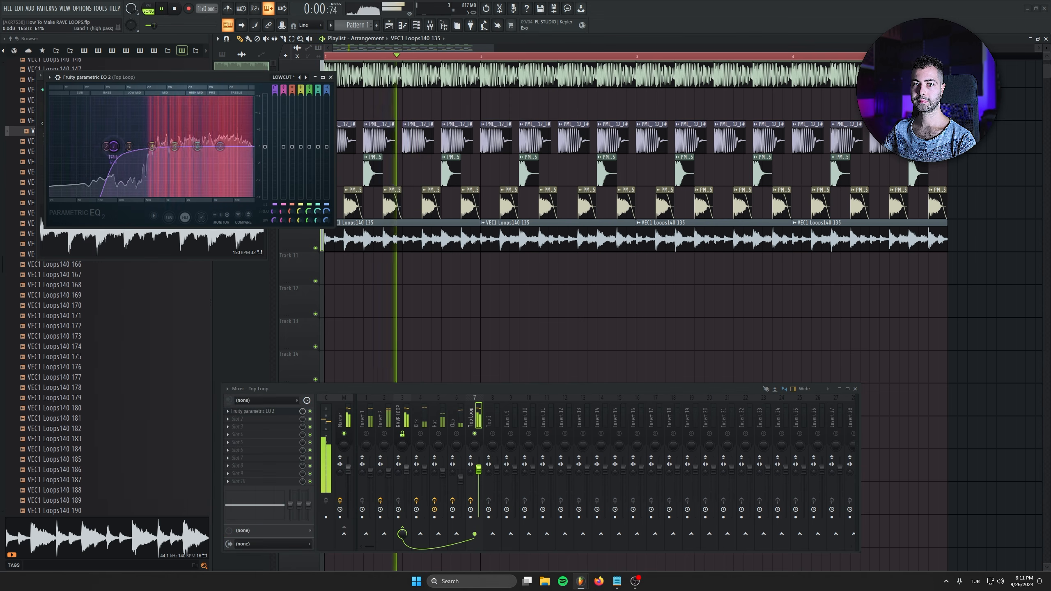
left_click(331, 77)
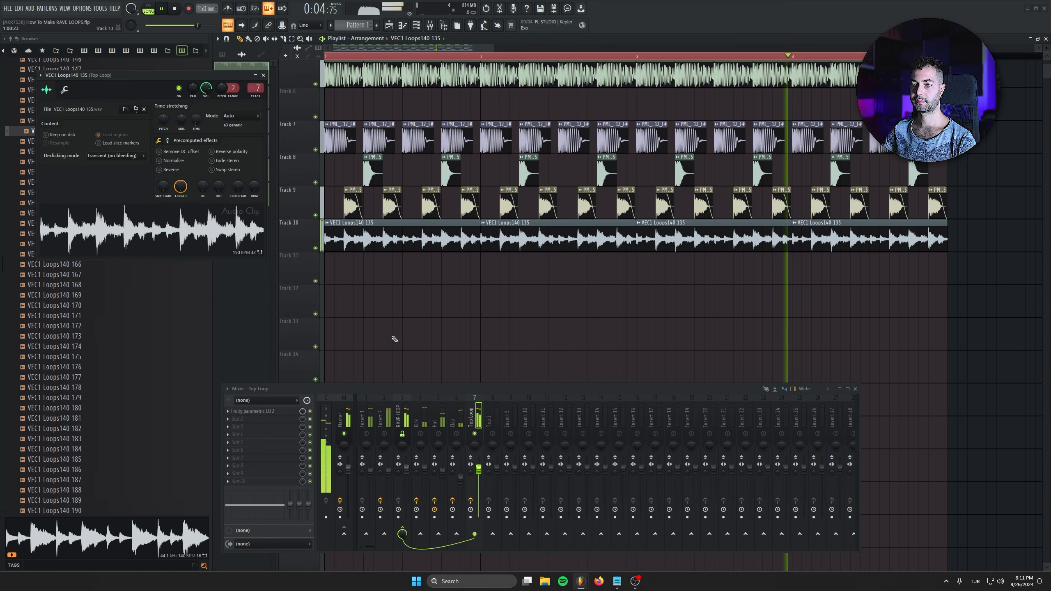
left_click(264, 75)
scroll(561, 310, "up", 1)
key("space")
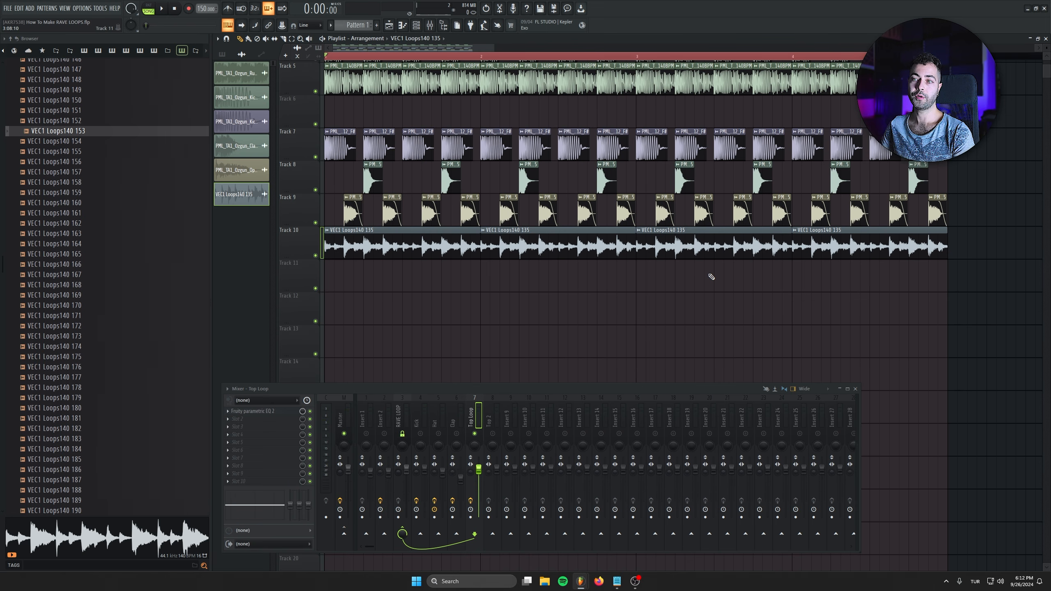
- Add Kickstart 2 in slot 9 of the Top Loop mixer track and listen to its 1/4 ducking
left_click(253, 477)
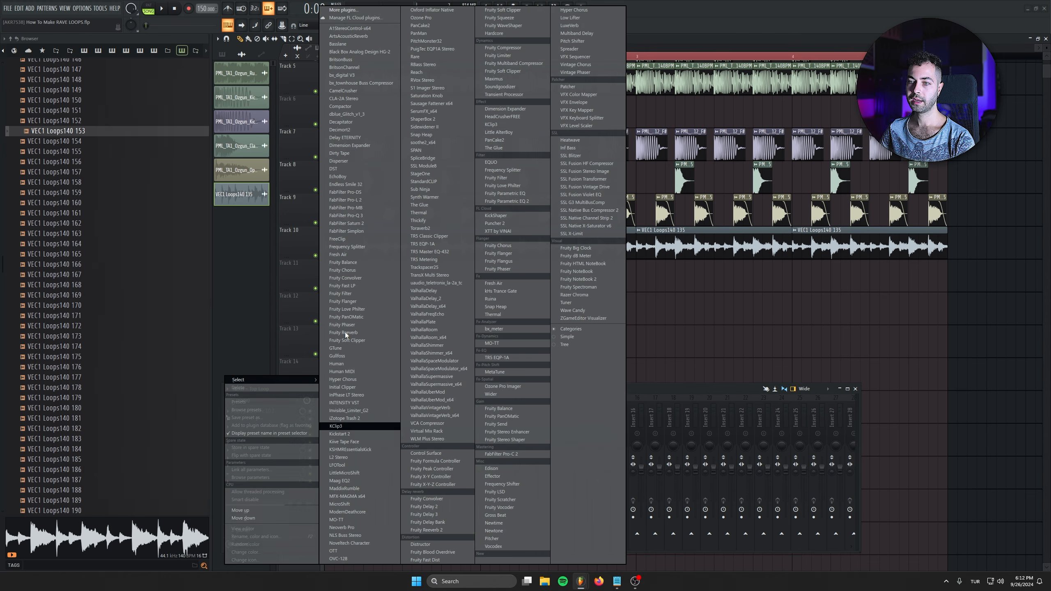
left_click(339, 433)
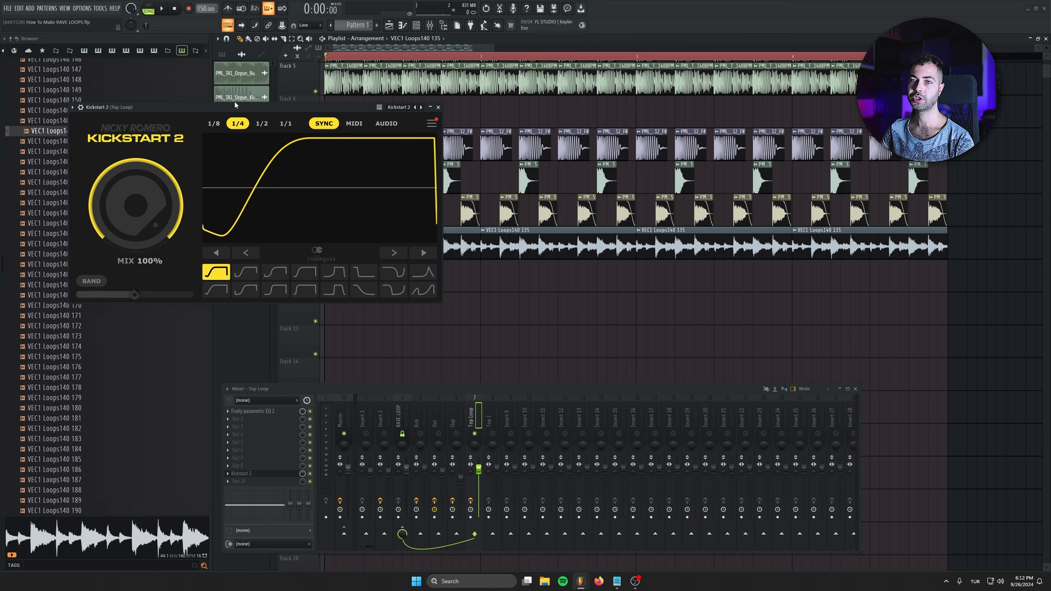
left_click_drag(235, 105, 193, 163)
key("space")
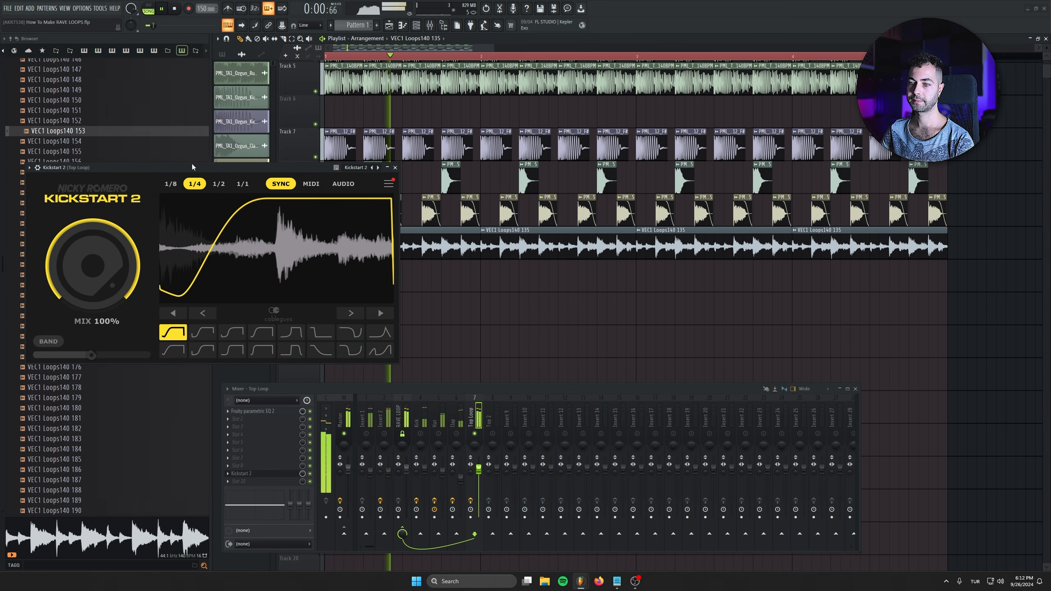
left_click(395, 167)
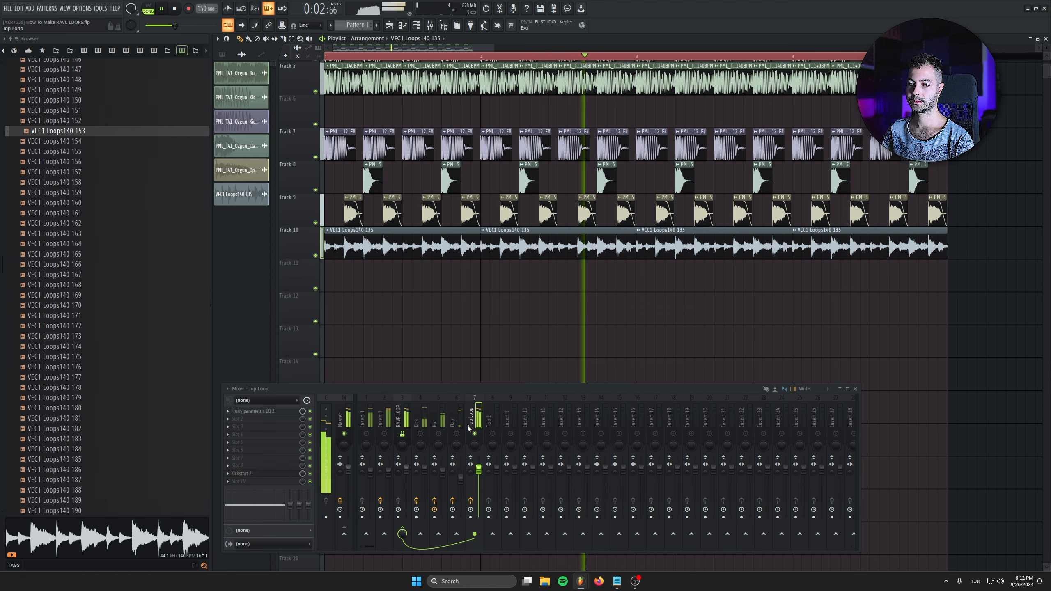
- Bring the other tracks back into the playback and lower the Top Loop mixer fader to balance it
left_click(402, 424)
key("s")
left_click_drag(478, 468, 479, 477)
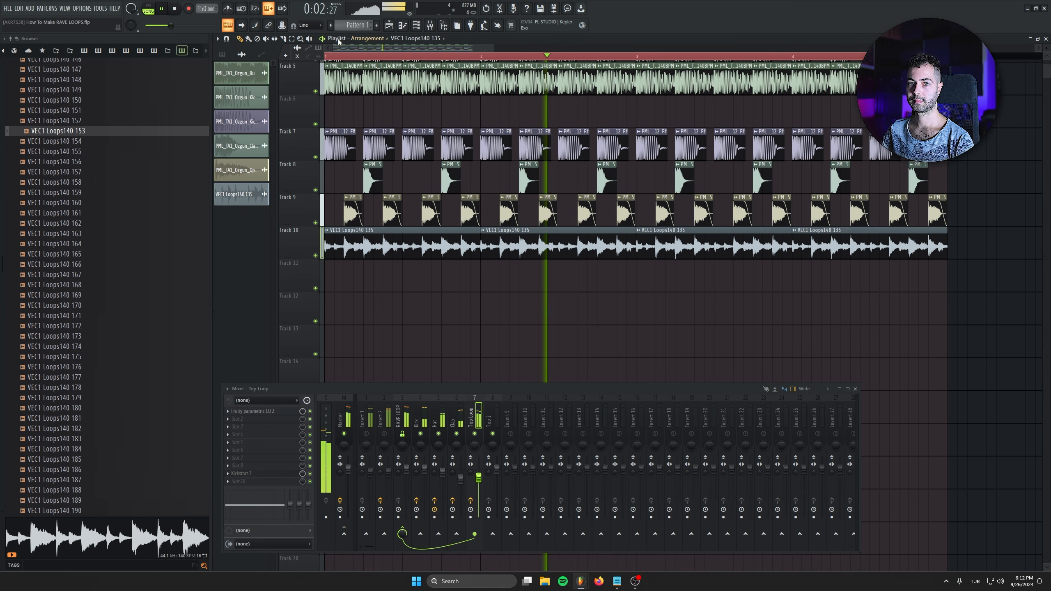
left_click(196, 50)
key("space")
- Place Pattern 1 on Track 11 four times in a row to cover the four bars
left_click(364, 26)
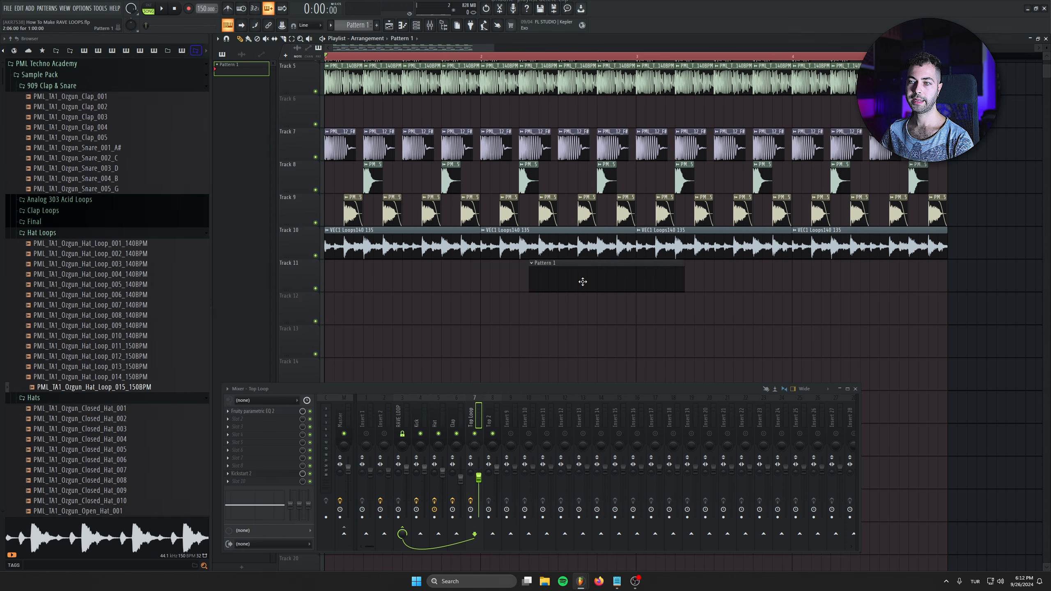
left_click(331, 277)
left_click(491, 276)
left_click(664, 270)
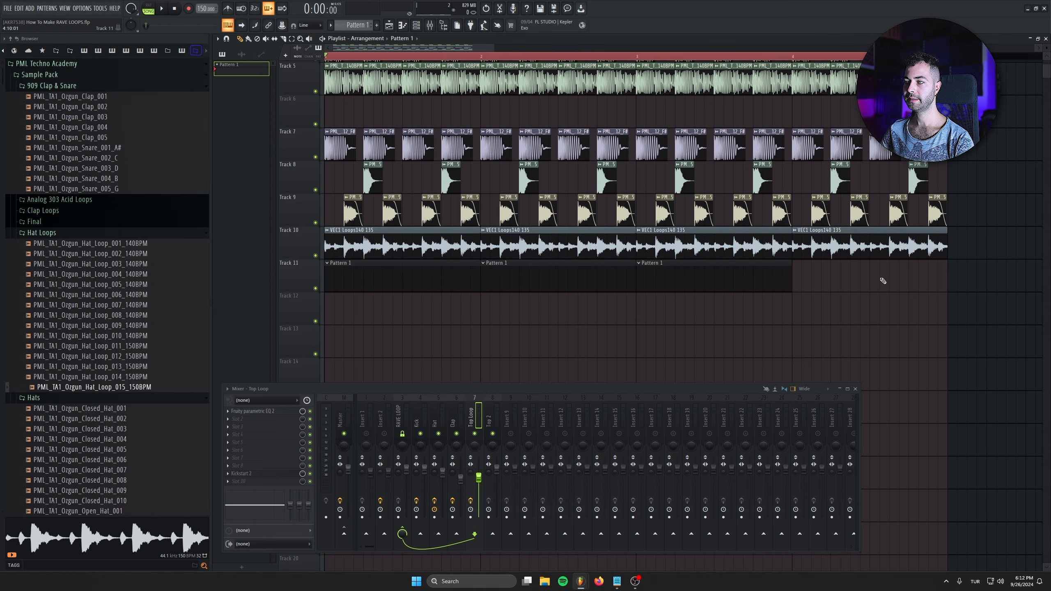
left_click(883, 280)
- Audition samples in the Hats folder and add PML_TA1_Ozgun_Closed_Hat_001 to the channel rack as a new channel
left_click(415, 26)
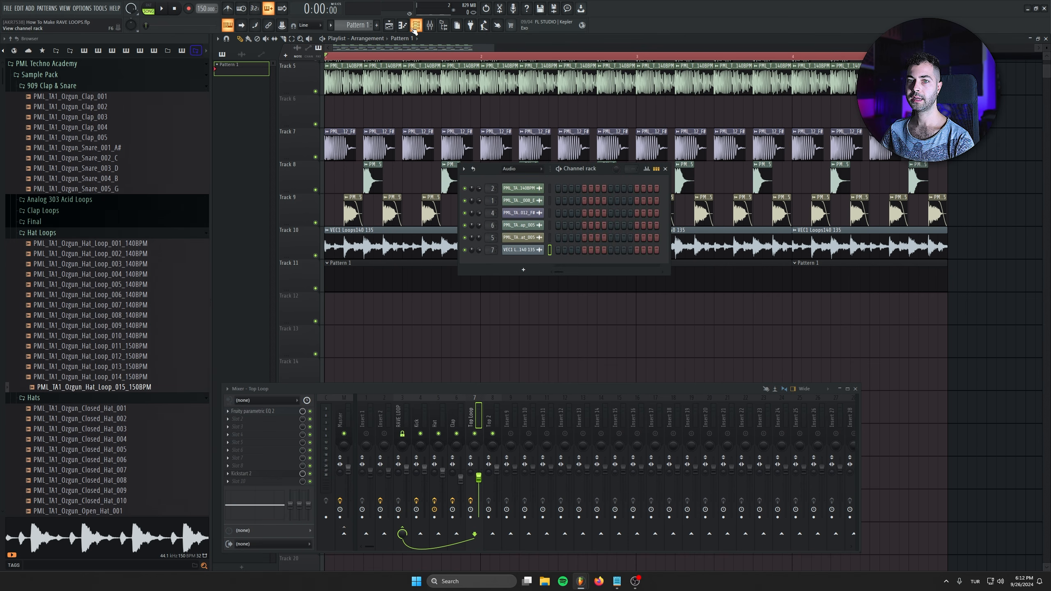
scroll(48, 421, "down", 8)
left_click(94, 265)
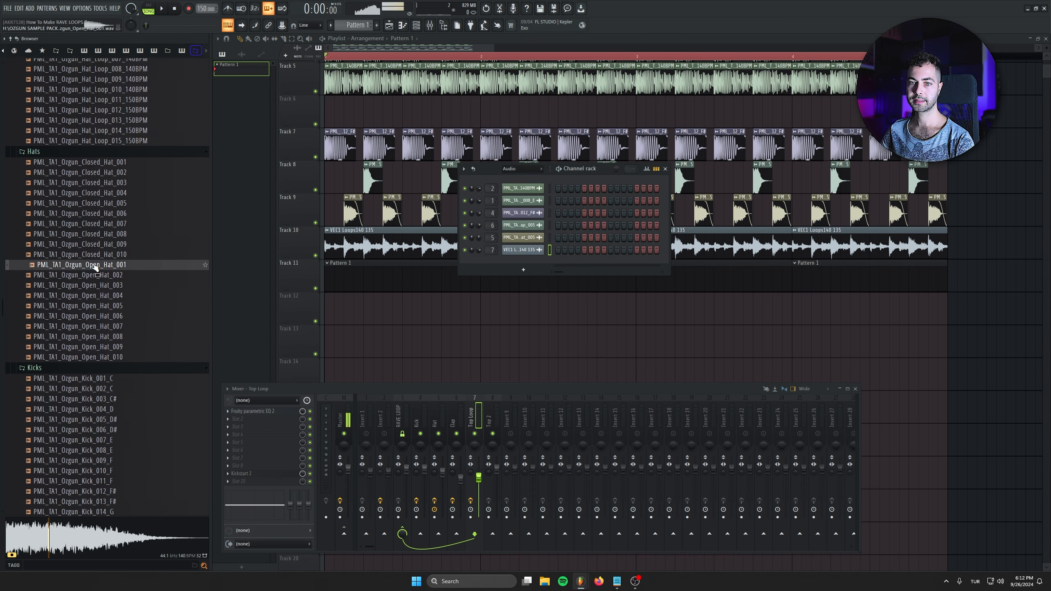
left_click(102, 214)
left_click(103, 182)
left_click(106, 163)
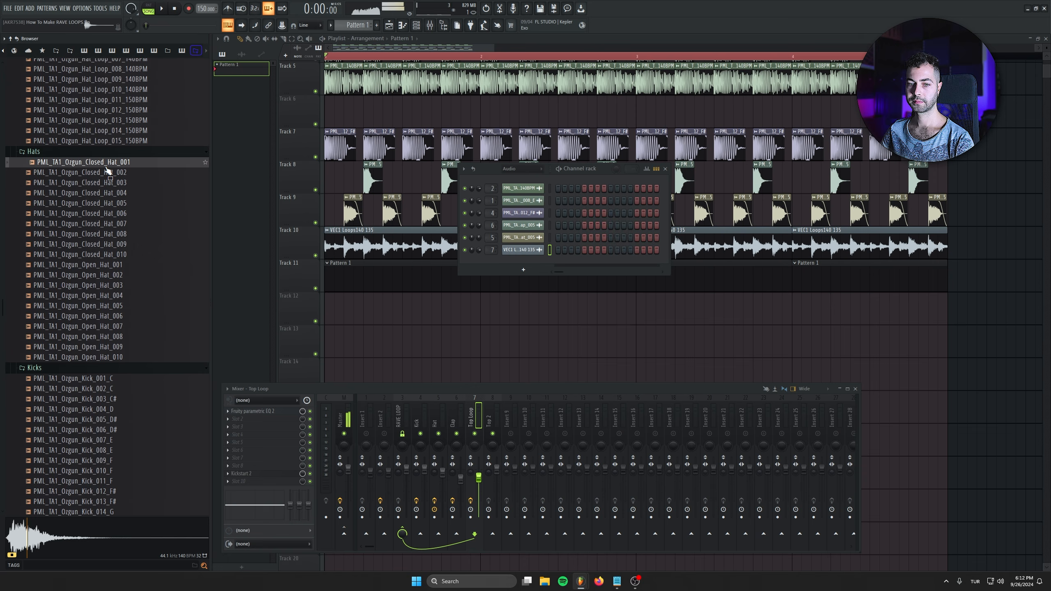
left_click_drag(107, 169, 545, 207)
- Fill all 16 steps of the closed hat channel in Pattern 1 and open its notes in the piano roll below the playlist tracks
left_click_drag(558, 201, 656, 201)
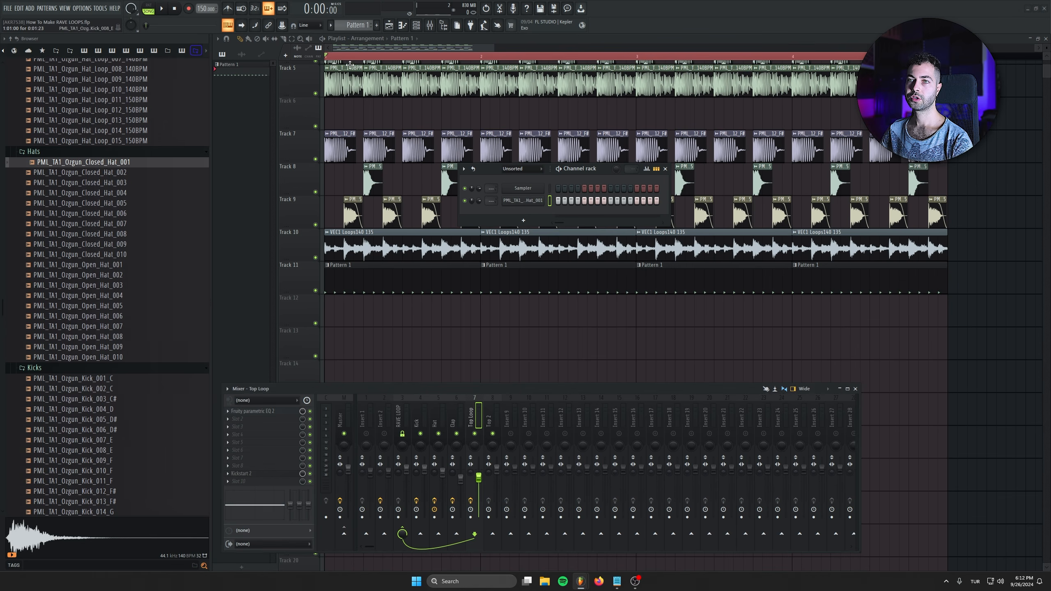
right_click(541, 201)
left_click(551, 202)
key("Return")
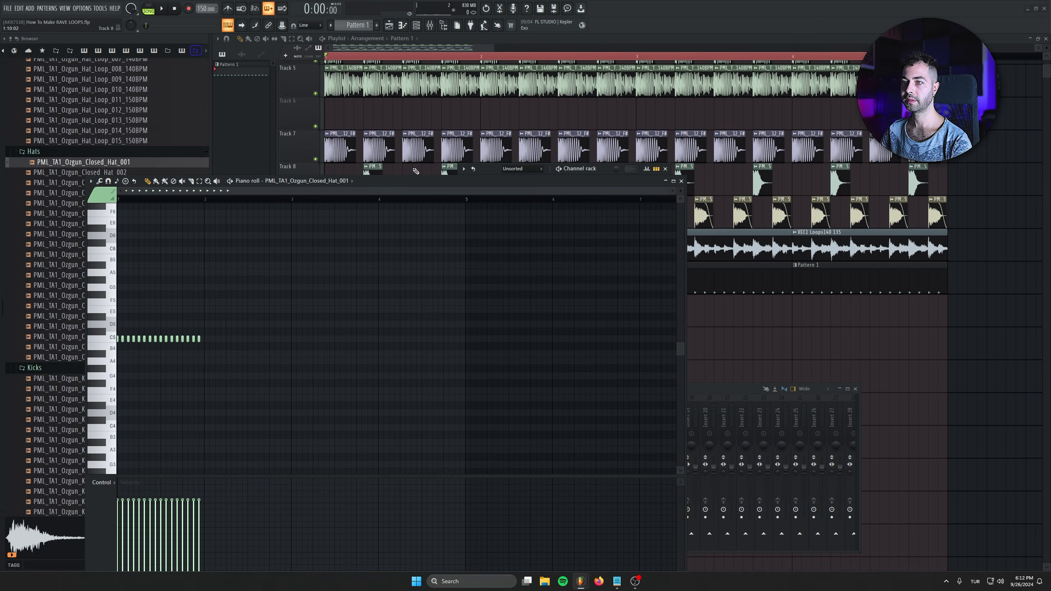
left_click_drag(412, 180, 489, 338)
- Examine how the closed hat steps in Pattern 1 line up with the kick, clap and open hat clips in bar 1
scroll(320, 260, "down", 1)
scroll(320, 259, "up", 8)
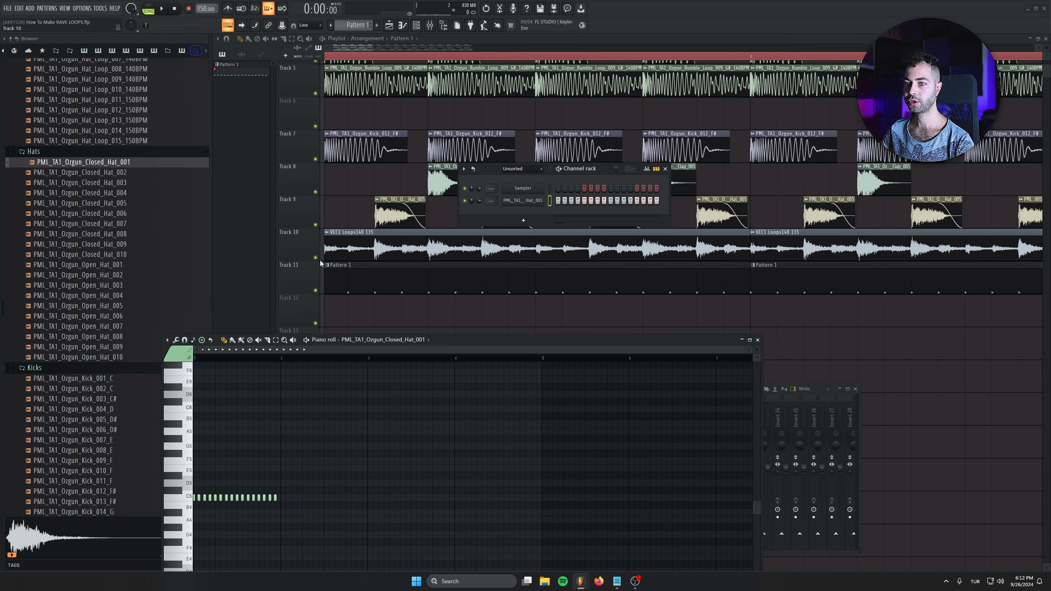
left_click(666, 169)
scroll(321, 272, "up", 2)
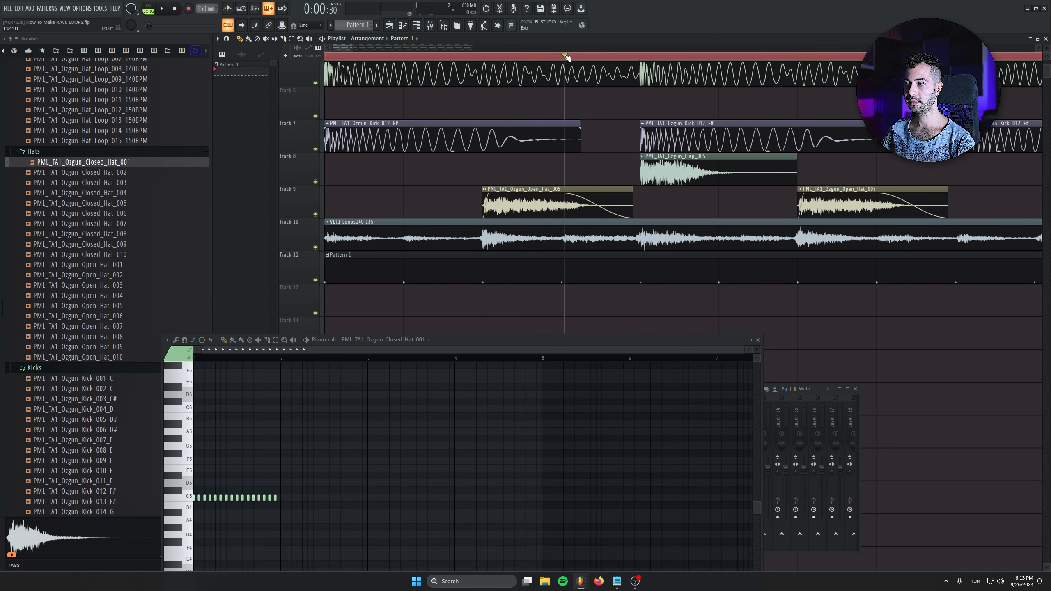
left_click_drag(723, 208, 338, 209)
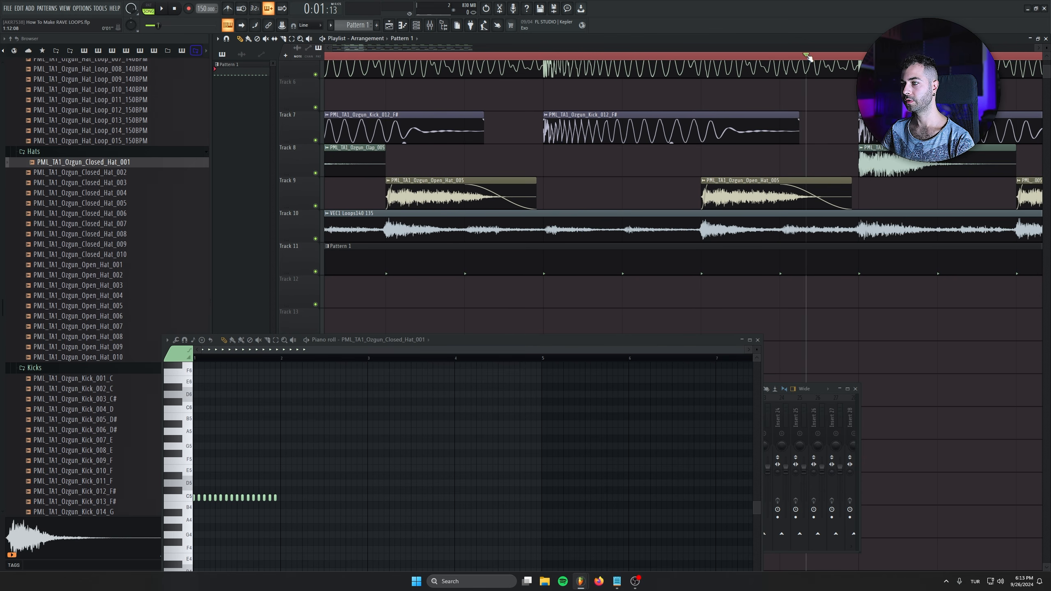
- Quantize the closed hat notes of Pattern 1 in the piano roll with the Swing template
left_click_drag(776, 219, 605, 220)
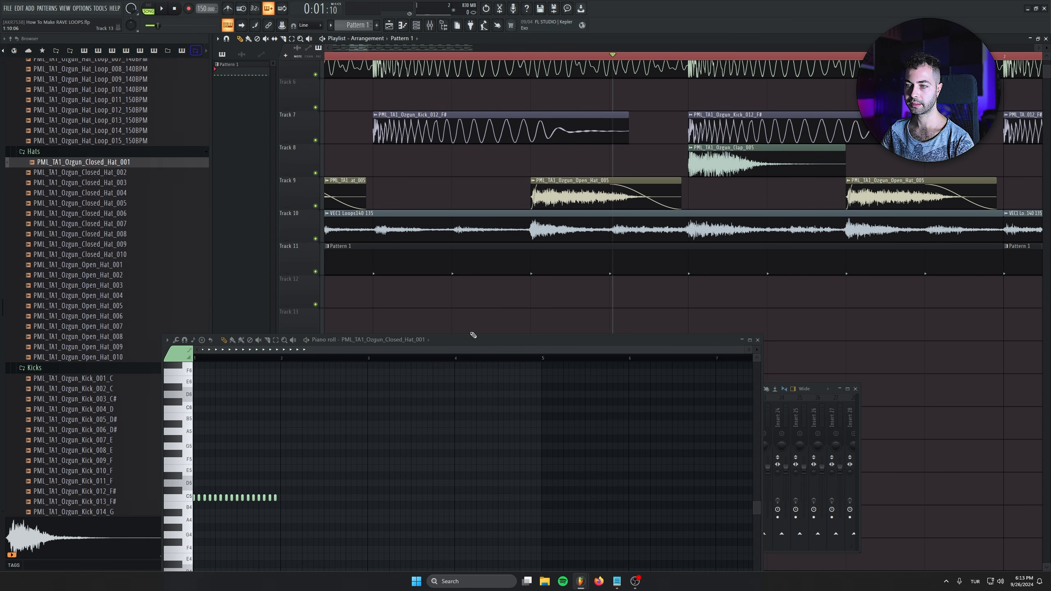
left_click_drag(469, 342, 478, 323)
key("alt+q")
left_click_drag(516, 230, 442, 329)
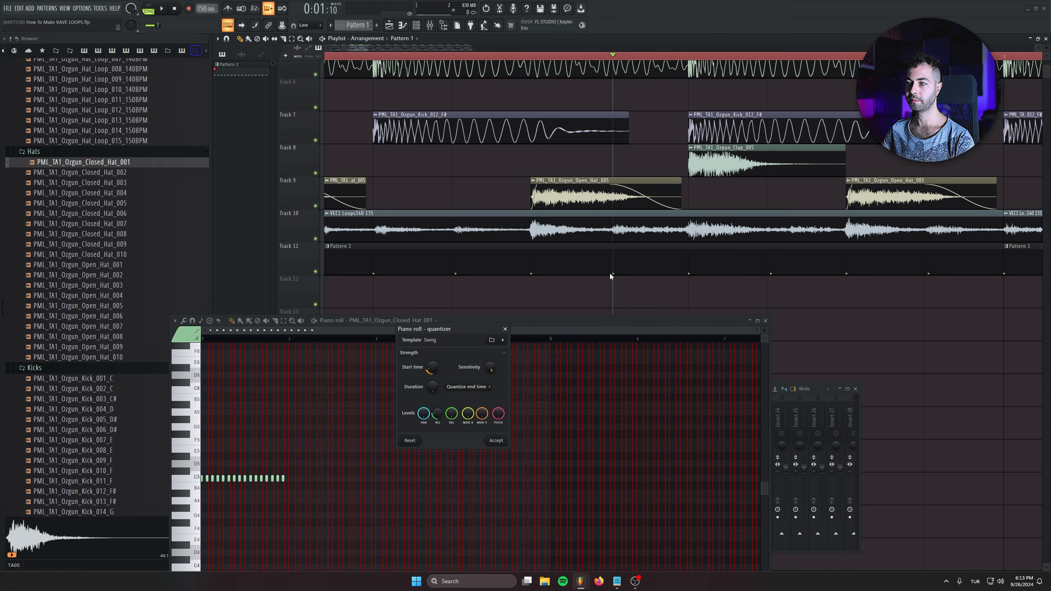
left_click(495, 441)
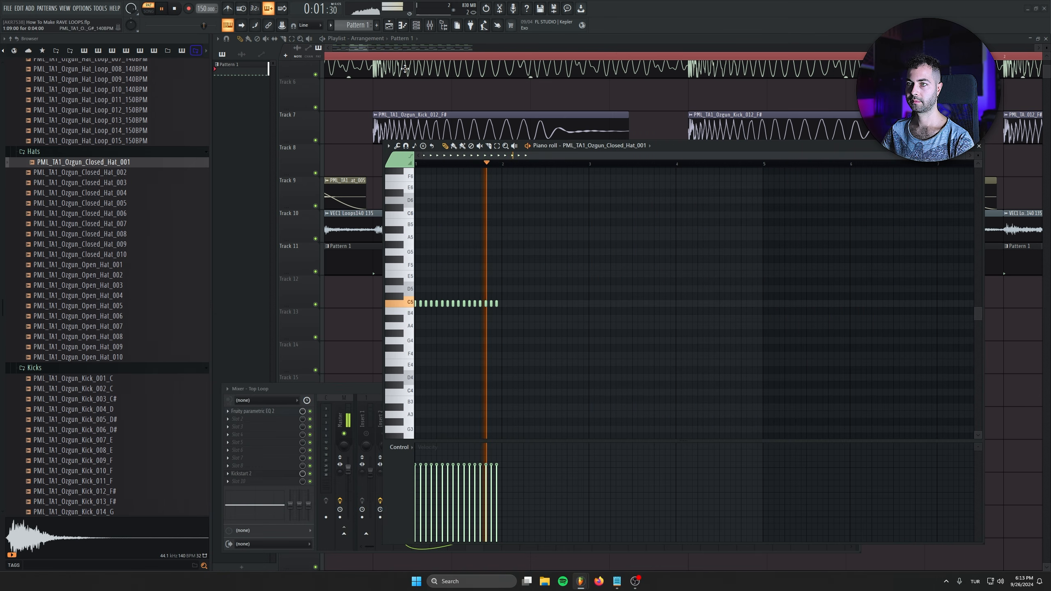
- Lower the velocity of the four closed hat notes that fall on the beats, to roughly a third of full height
key("space")
left_click_drag(429, 345, 415, 305)
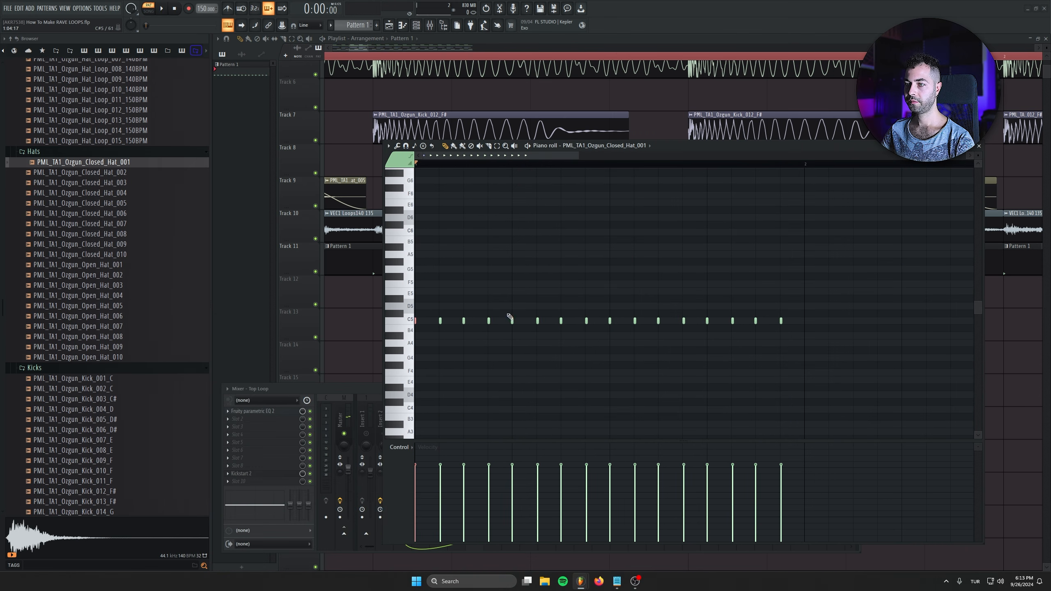
left_click_drag(617, 343, 605, 313)
left_click_drag(720, 311, 702, 346)
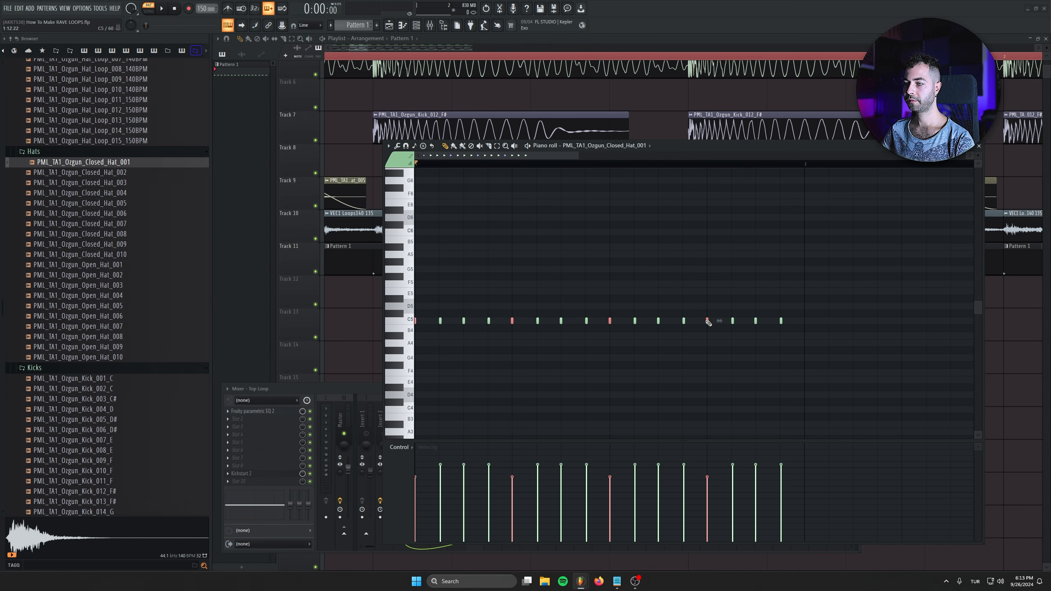
scroll(707, 321, "down", 1)
key("space")
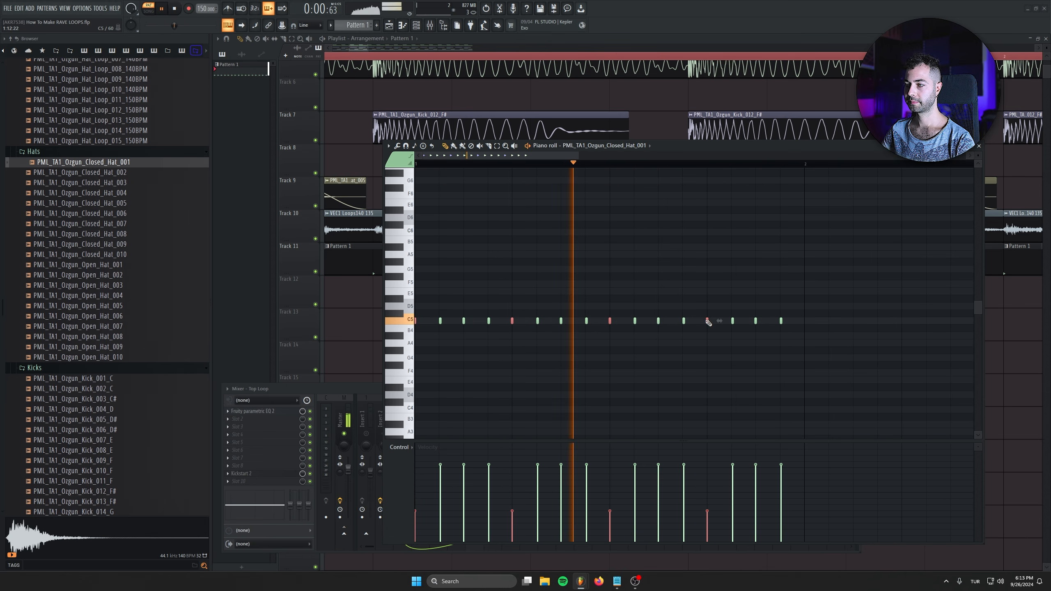
left_click(590, 275)
key("ctrl+z")
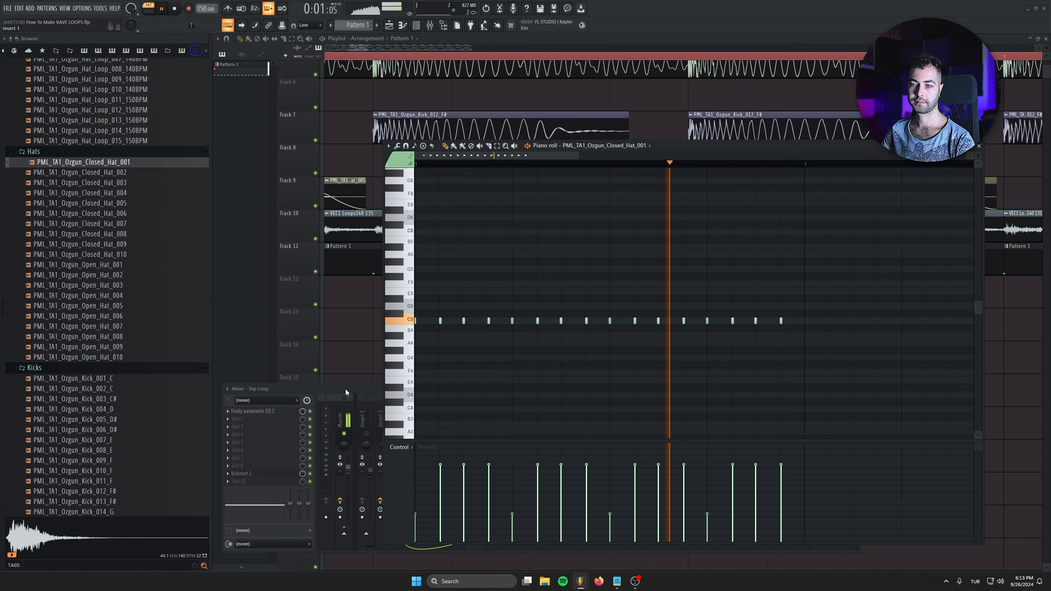
key("space")
- Select the third closed hat note of each beat, reduce its velocity slightly while listening, and close the piano roll
left_click_drag(456, 311, 471, 339)
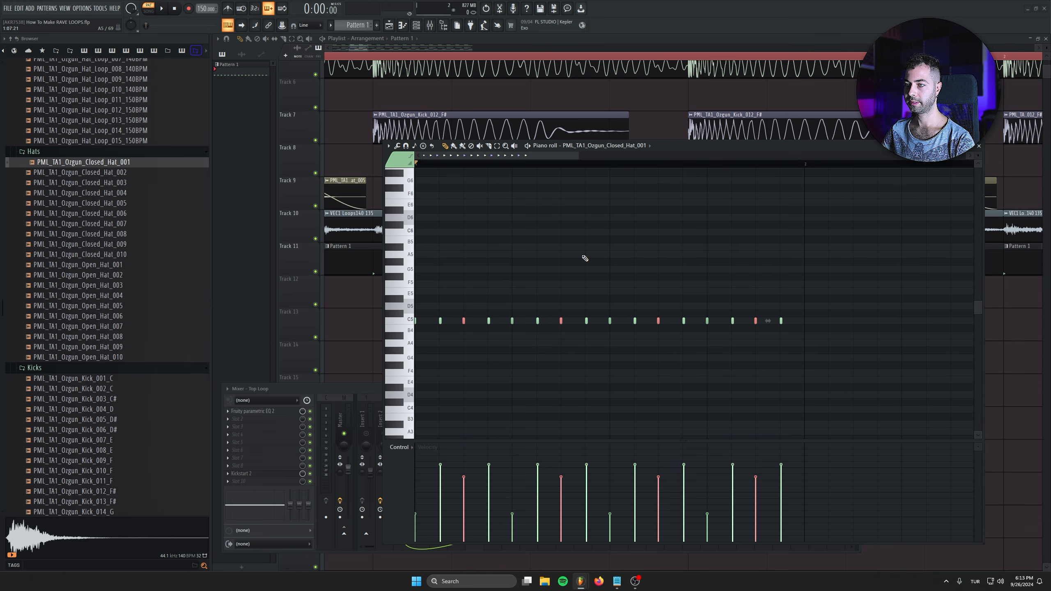
key("space")
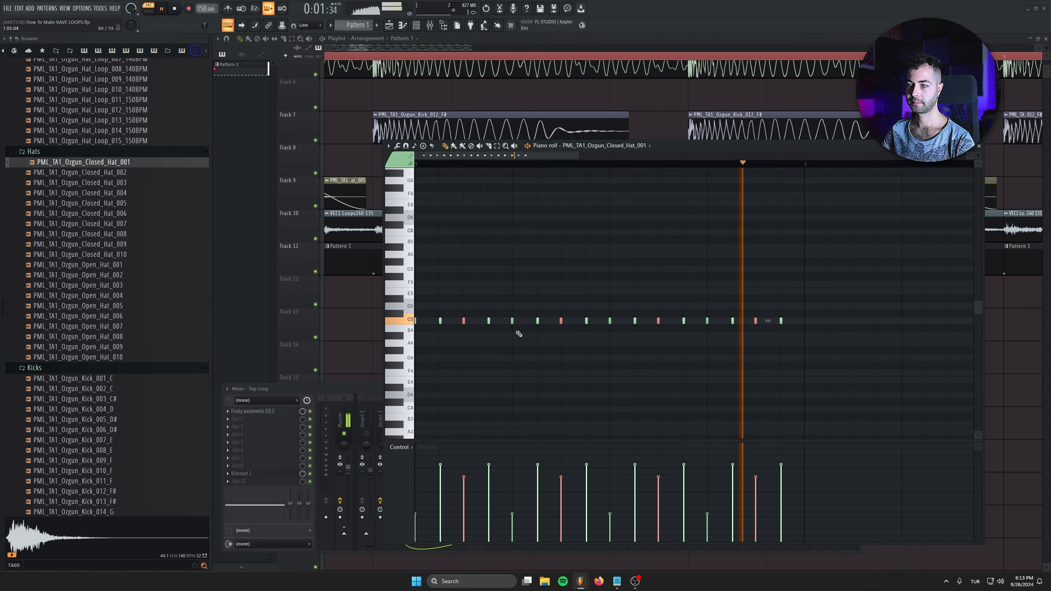
scroll(463, 321, "up", 1)
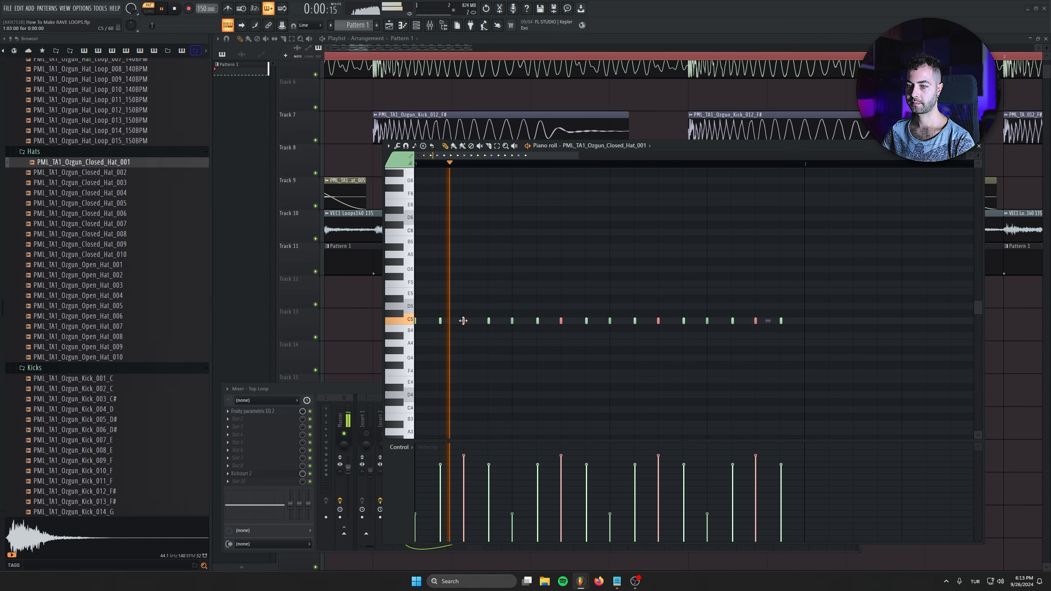
scroll(463, 321, "down", 1)
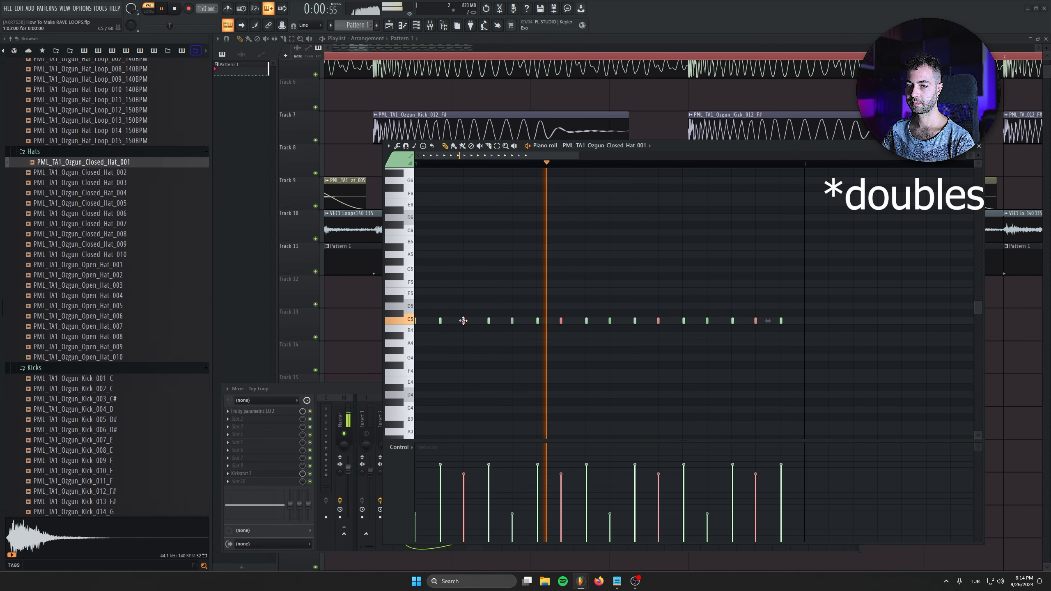
key("space")
key("F7")
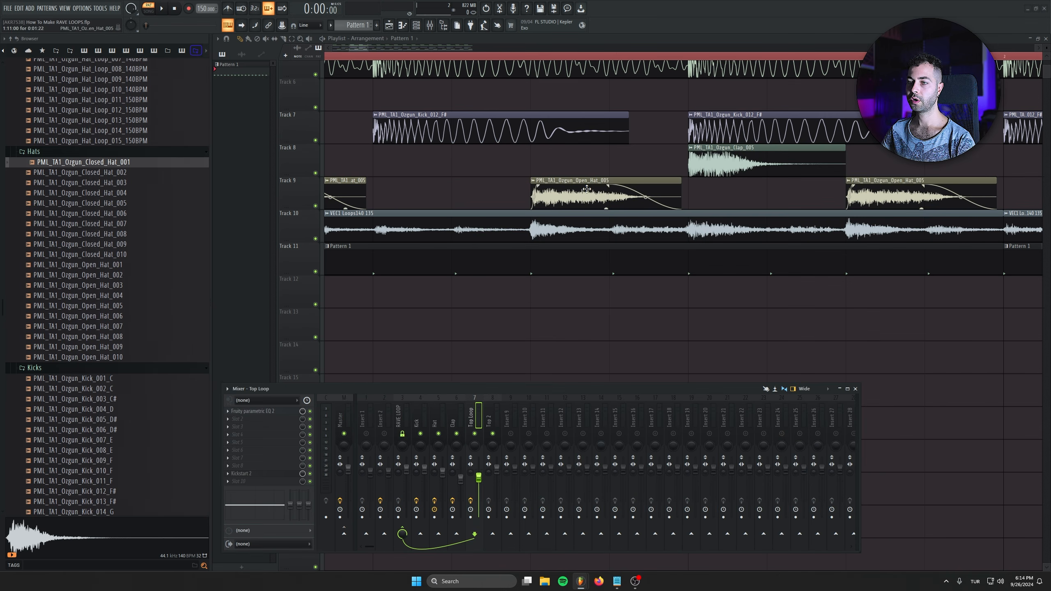
- Add Fruity Delay 3 to the Top Loop mixer track and set its wet output to about 36%
left_click(238, 419)
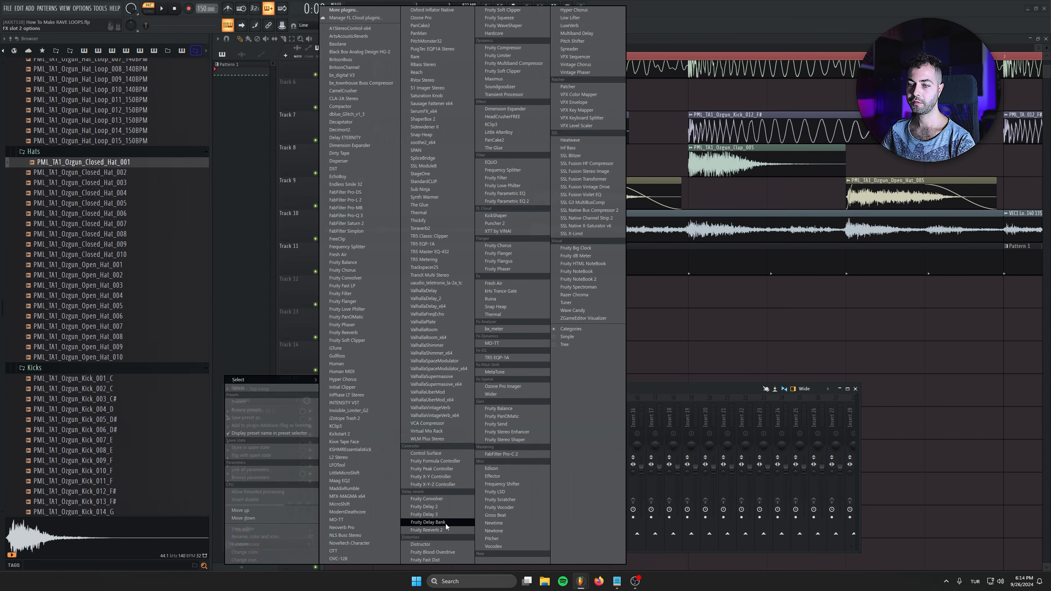
left_click(424, 514)
left_click_drag(265, 92, 421, 239)
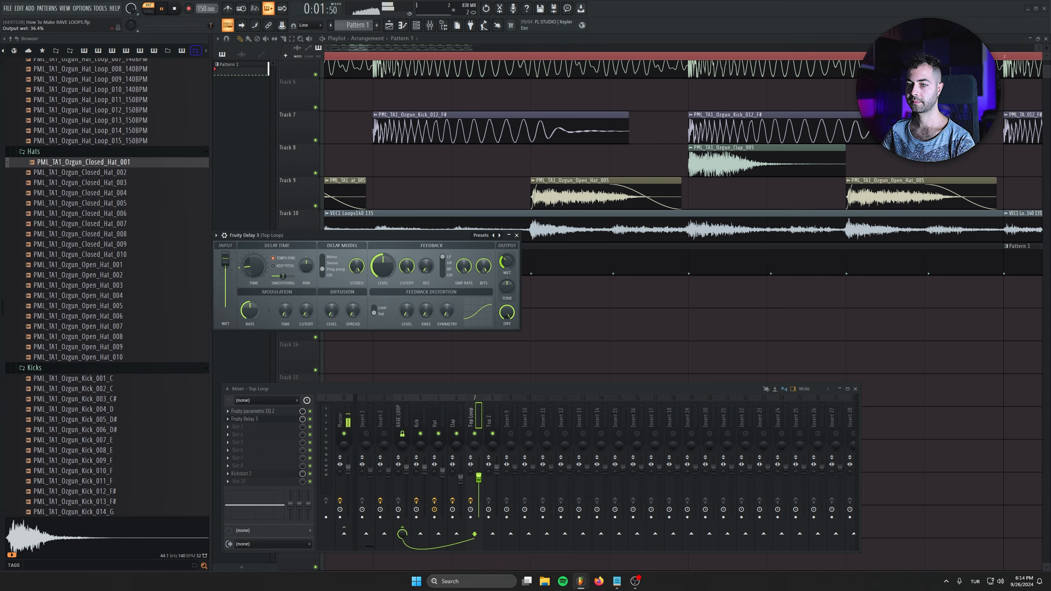
- Transfer Fruity Delay 3 from Top Loop to the Top 2 mixer track and route the closed hat channel to Top 2
left_click(229, 419)
left_click_drag(240, 419, 491, 421)
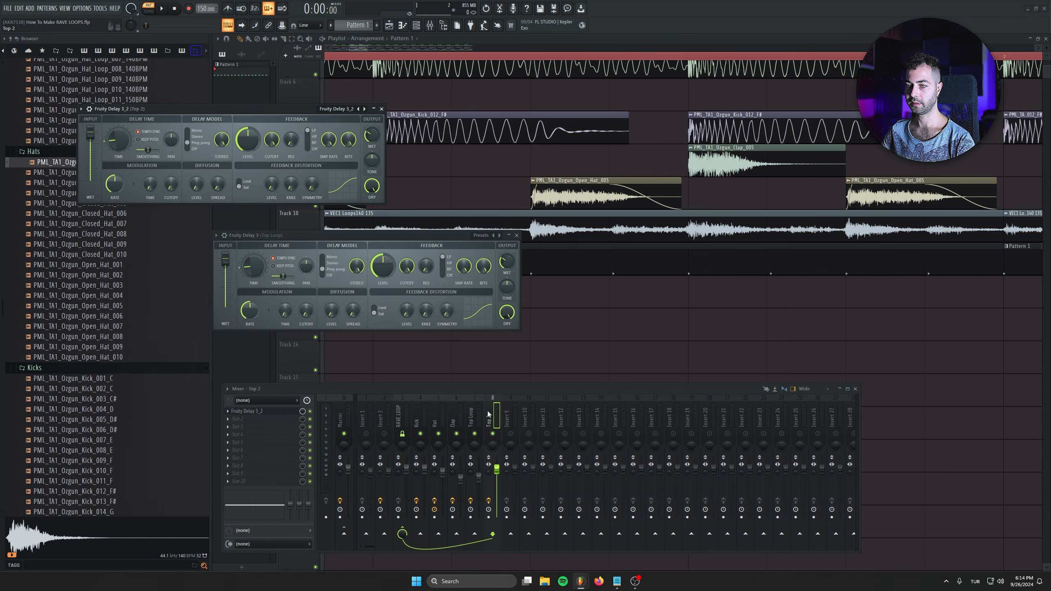
left_click(472, 415)
left_click(228, 419)
left_click(248, 376)
left_click(416, 26)
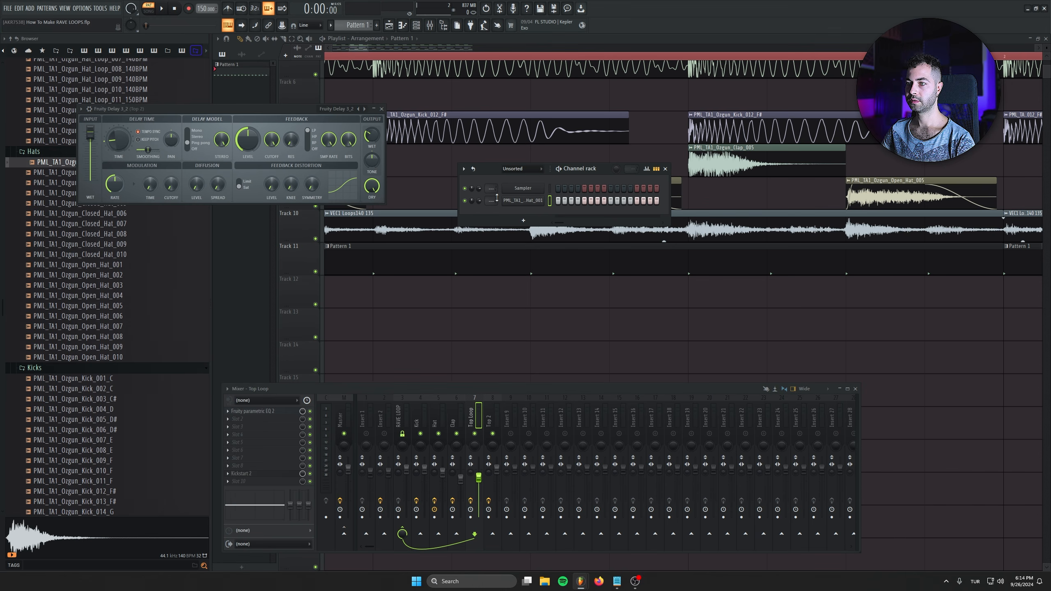
scroll(491, 199, "up", 8)
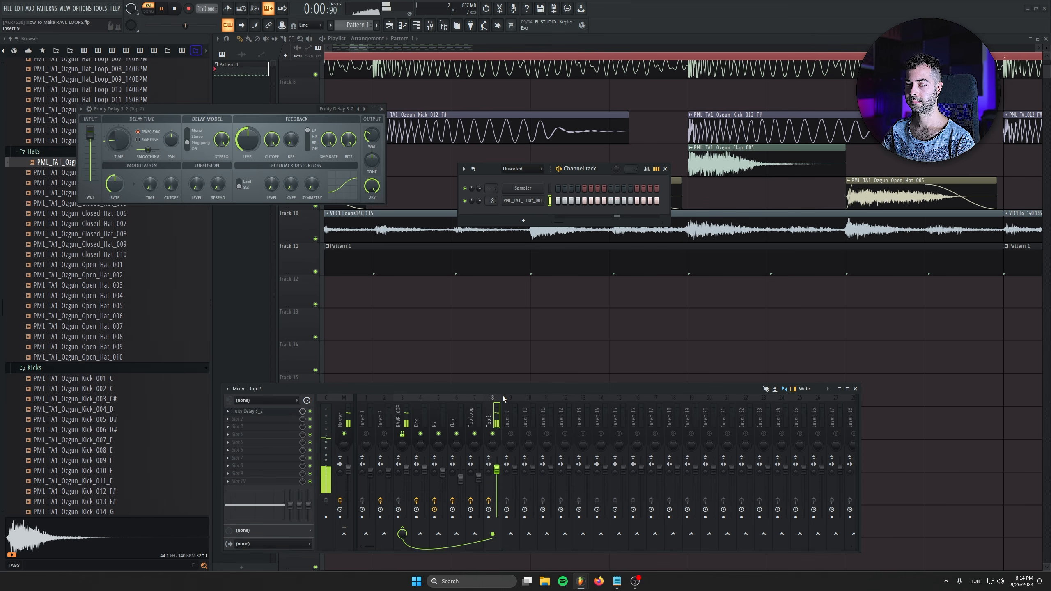
- Add Fruity Parametric EQ 2 with the LOWCUT preset to Top 2 and set its high-pass band to about 433 Hz
left_click_drag(229, 108, 315, 158)
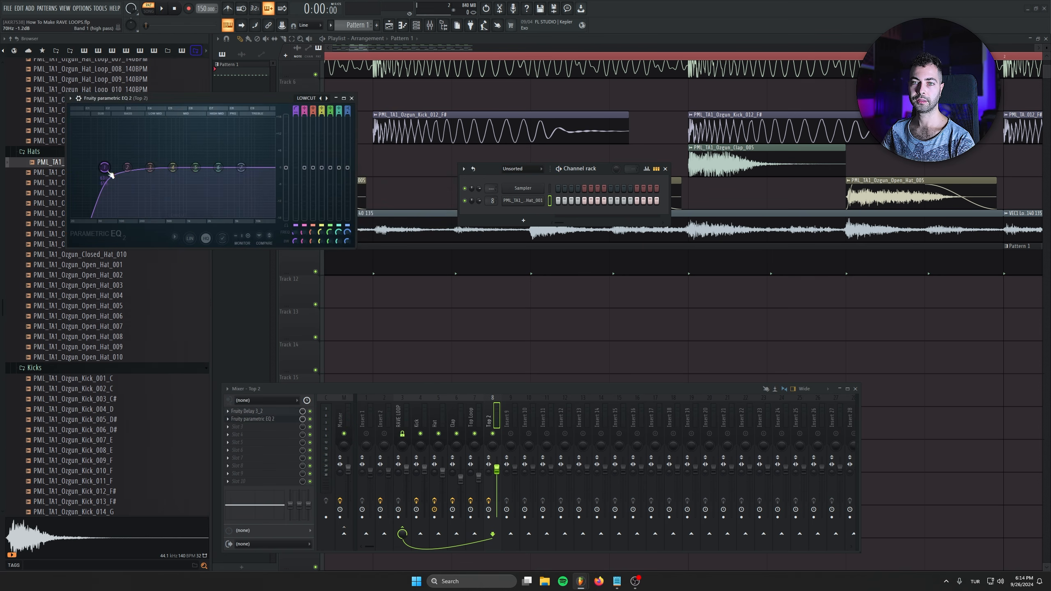
left_click_drag(106, 182, 161, 167)
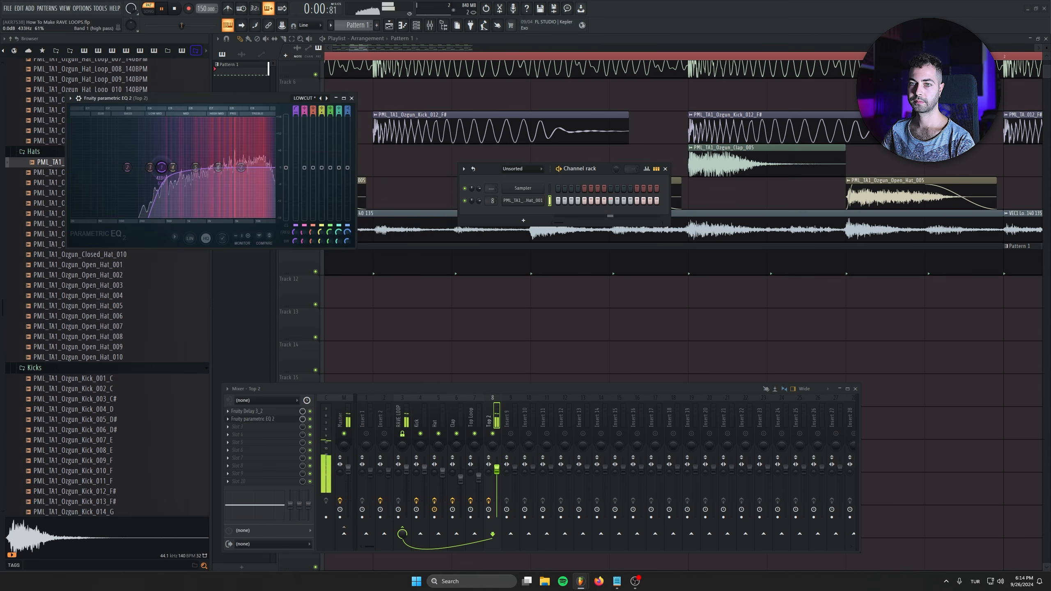
left_click(351, 98)
- Open the closed hat channel's sampler settings and enable its volume envelope with a short decay
left_click(514, 201)
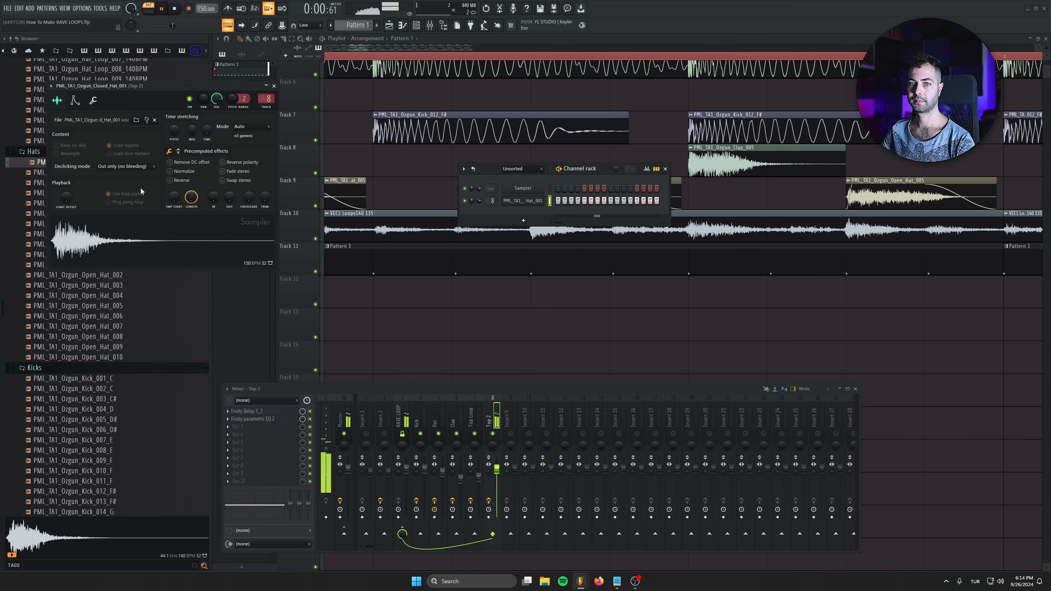
left_click(75, 100)
left_click(94, 100)
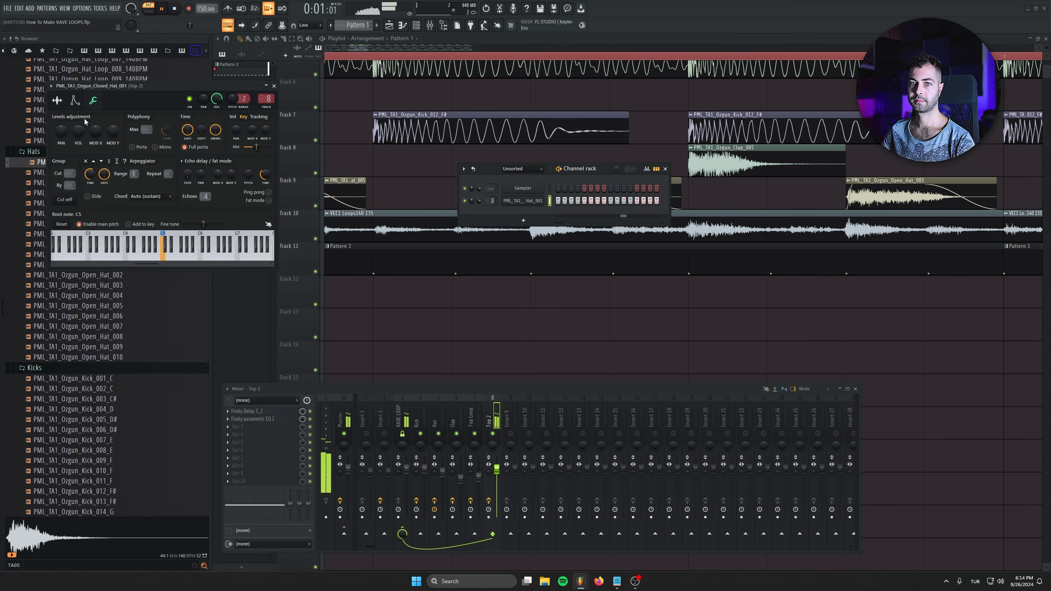
left_click(57, 101)
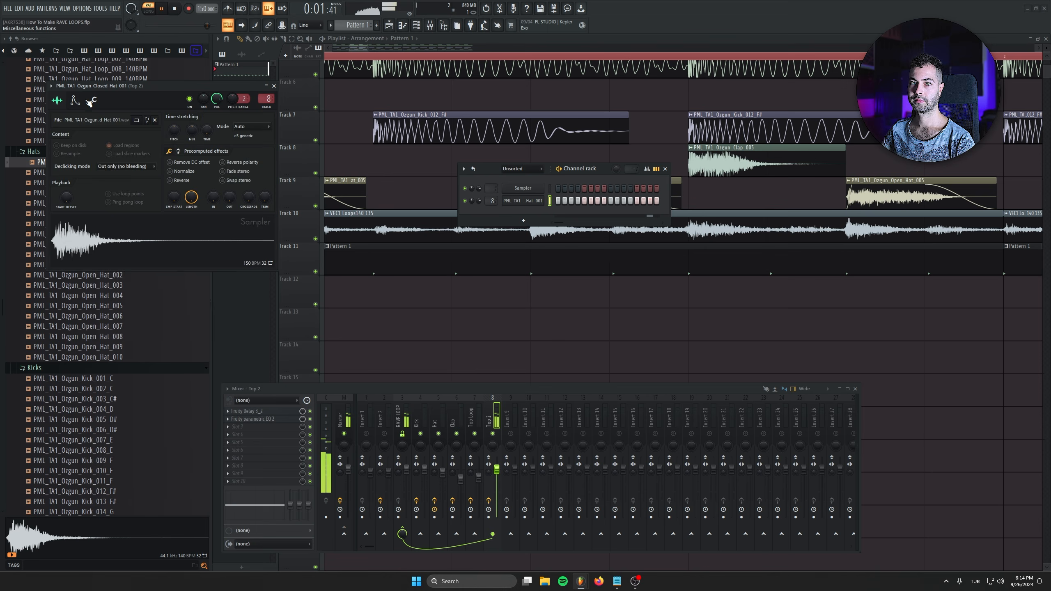
left_click(75, 100)
left_click_drag(92, 86, 319, 158)
key("space")
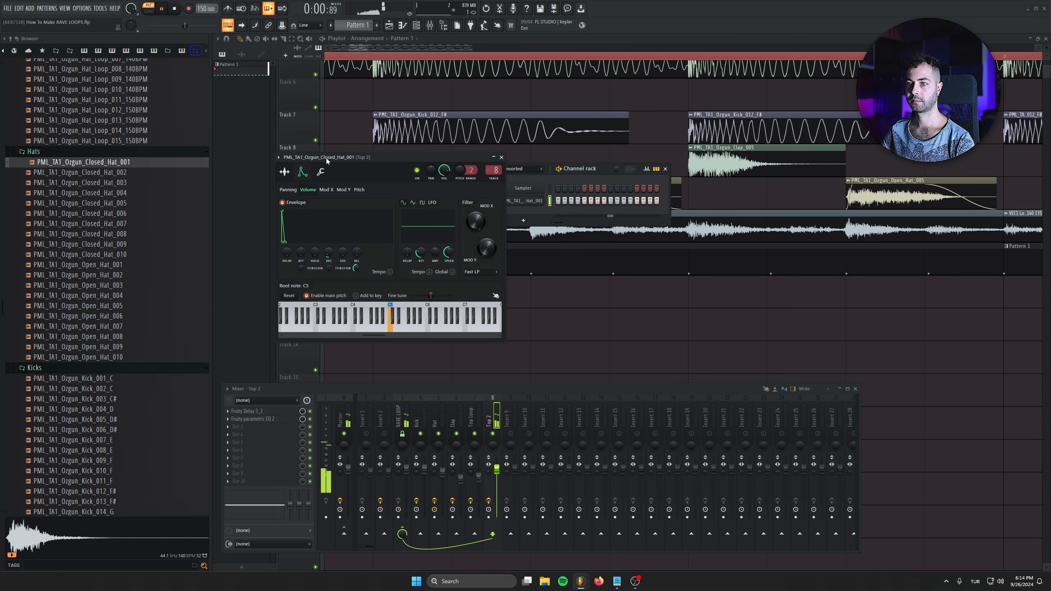
- Play the full arrangement and set the closed hat's volume envelope decay time to about 7%
left_click_drag(326, 161, 464, 282)
left_click_drag(351, 48, 348, 48)
key("space")
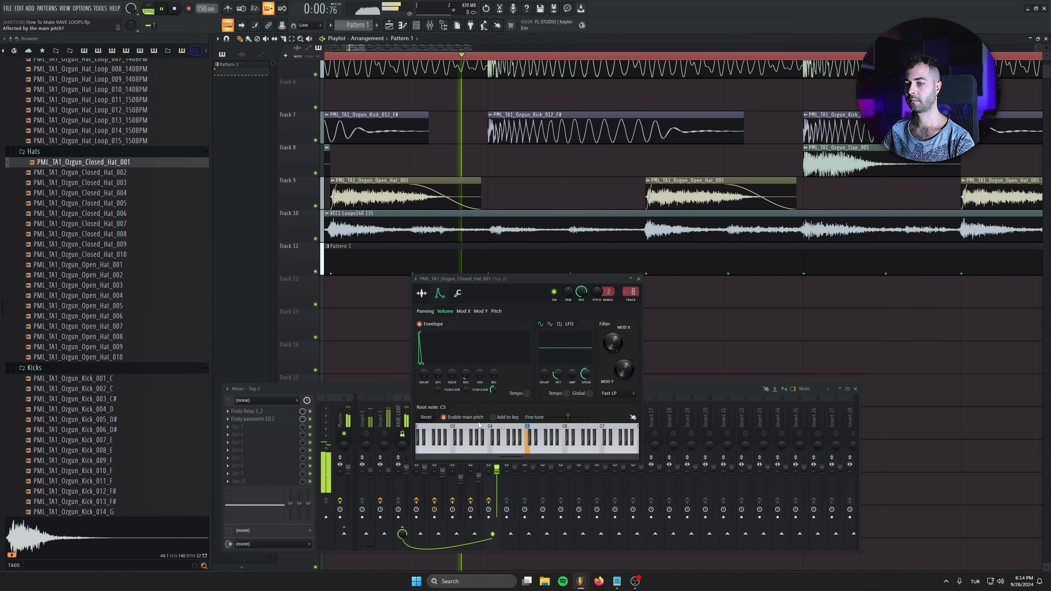
left_click(671, 390)
left_click_drag(496, 472, 501, 425)
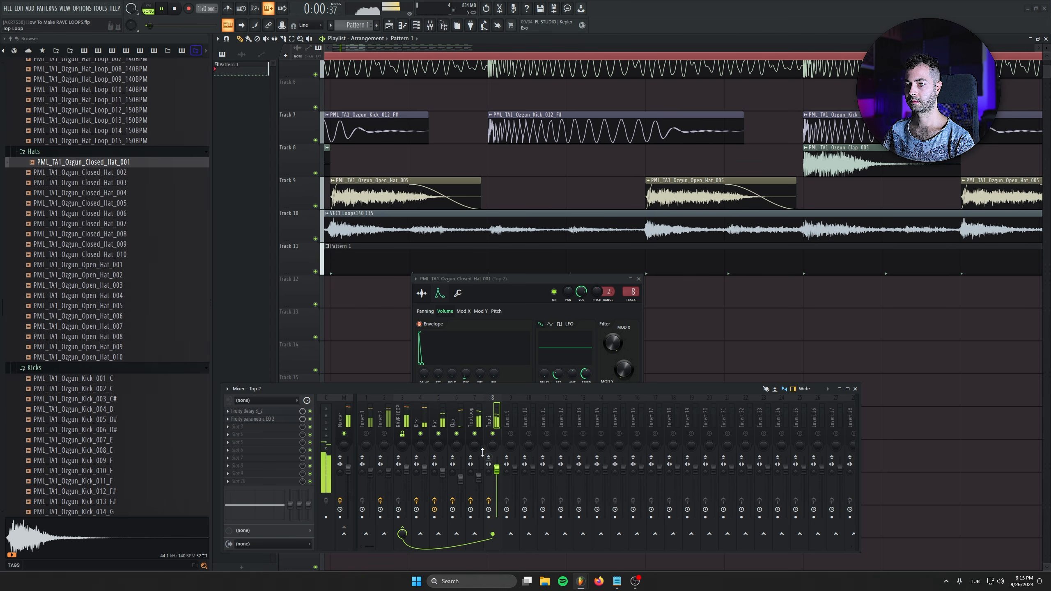
left_click_drag(465, 374, 465, 362)
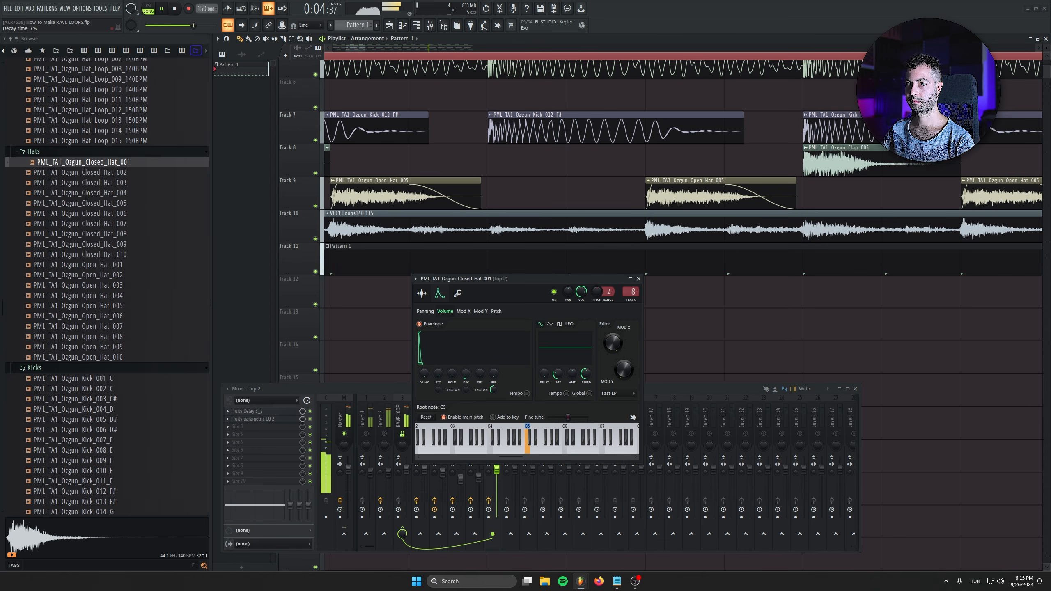
left_click(638, 278)
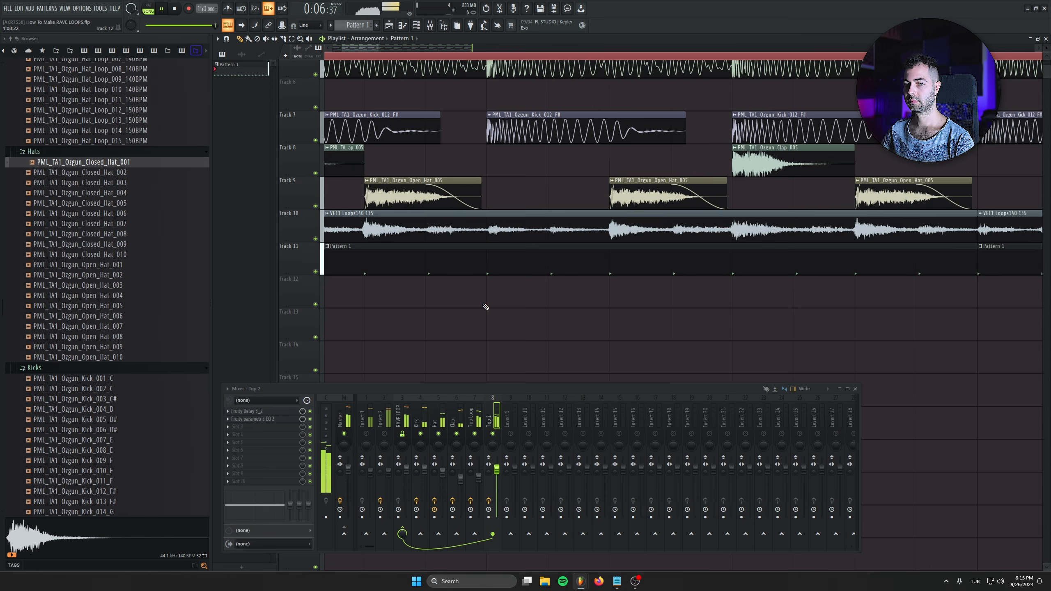
- Copy the Kickstart 2 sidechain effect from the Top Loop mixer track to Top 2 and play the loop
key("space")
left_click(225, 472)
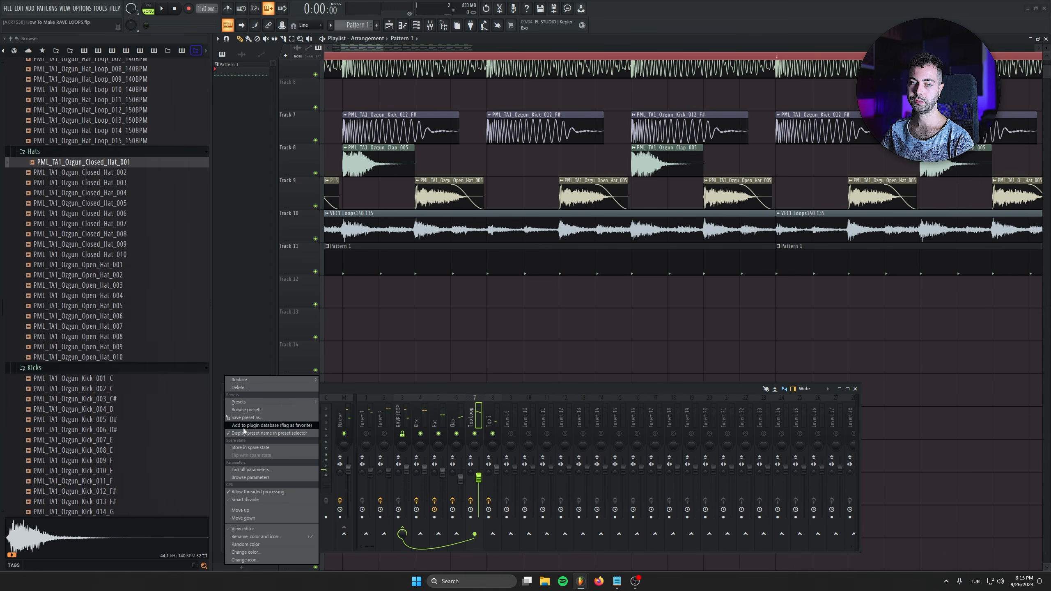
left_click_drag(246, 418, 498, 434)
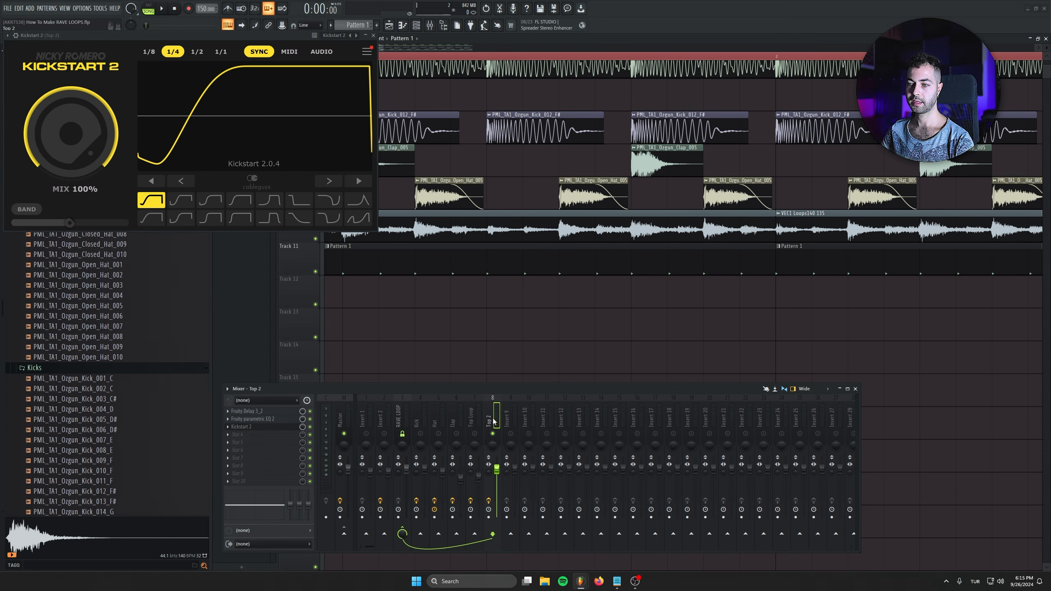
key("space")
left_click(373, 36)
- Reduce the mix amount of Kickstart 2 on Top 2 and stop playback
scroll(486, 288, "down", 2)
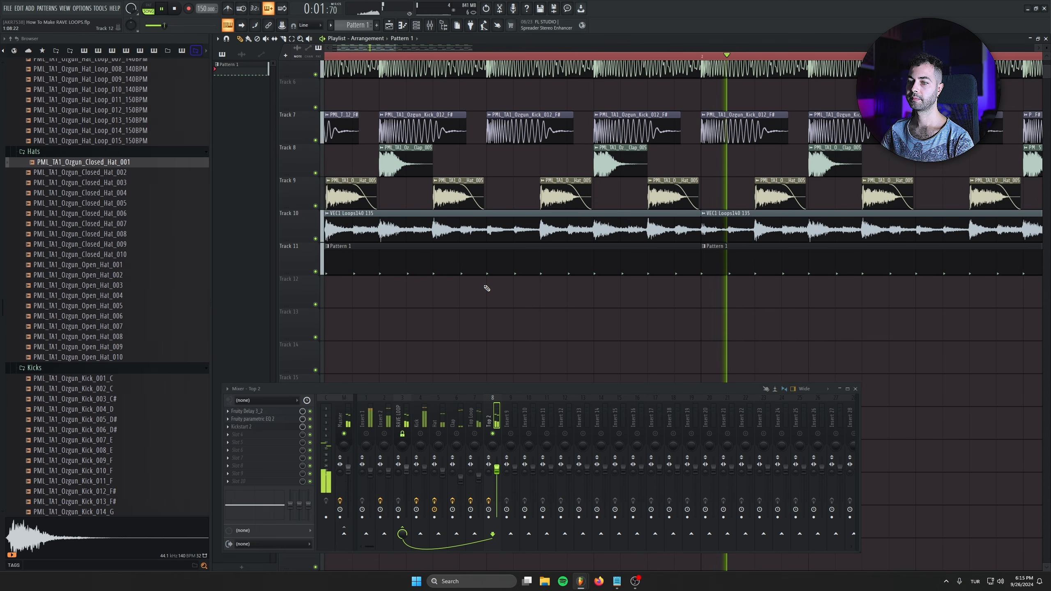
scroll(487, 288, "down", 4)
left_click(248, 427)
left_click_drag(70, 133, 70, 157)
left_click(373, 36)
key("space")
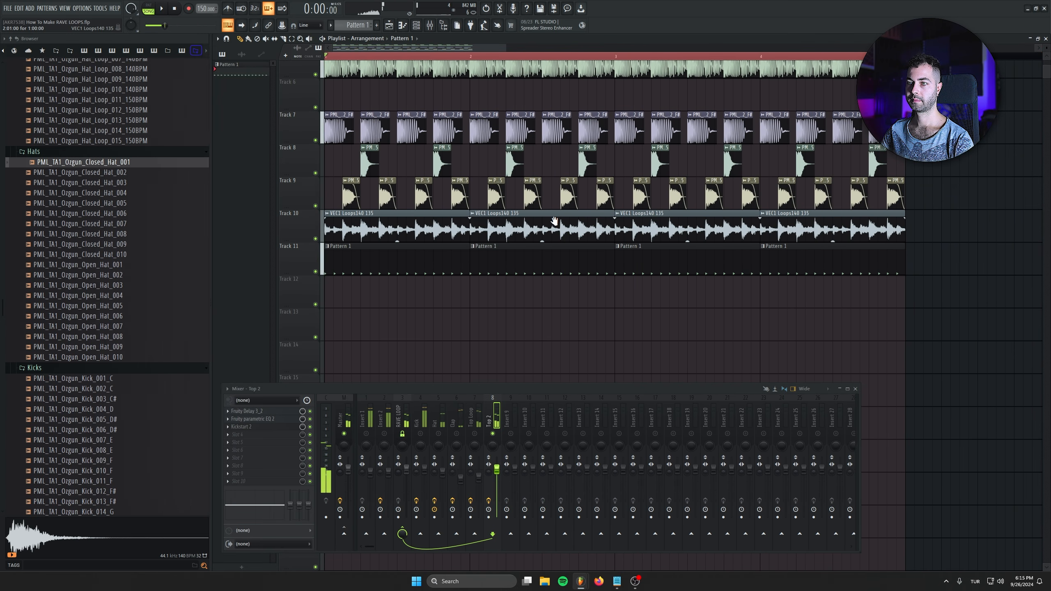
- Clone Track 10 with its VEC1 Loops140 135 clips onto a separate track below and mute the original
left_click(402, 410)
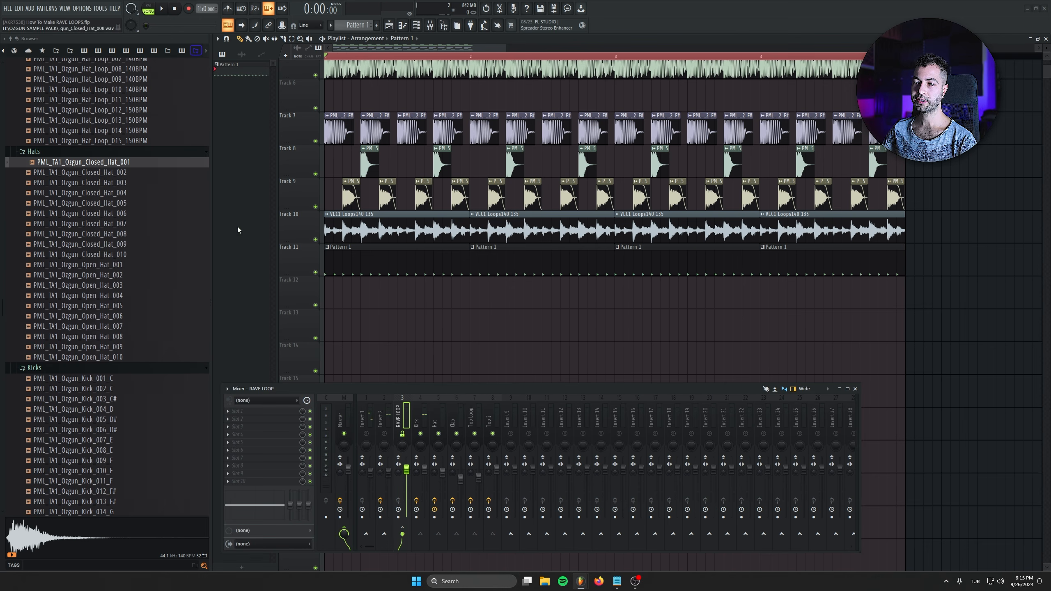
left_click_drag(365, 230, 875, 228)
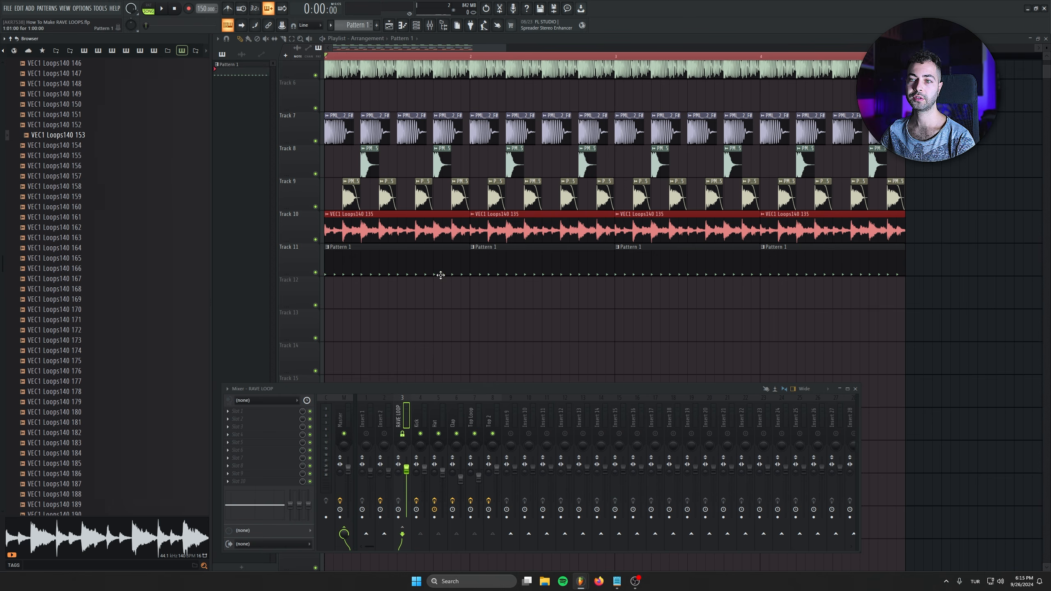
right_click(307, 212)
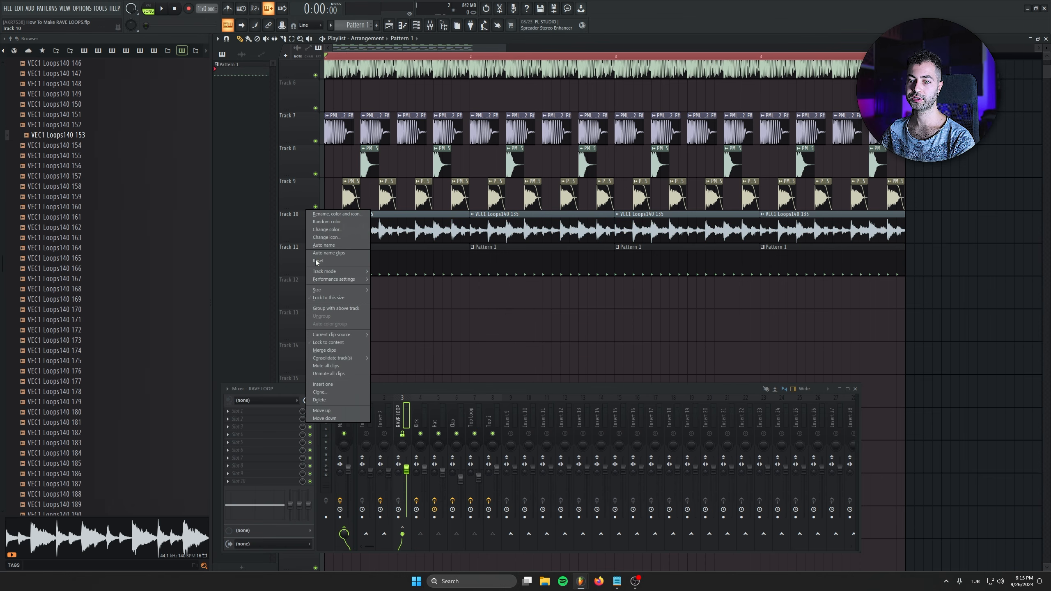
left_click(330, 393)
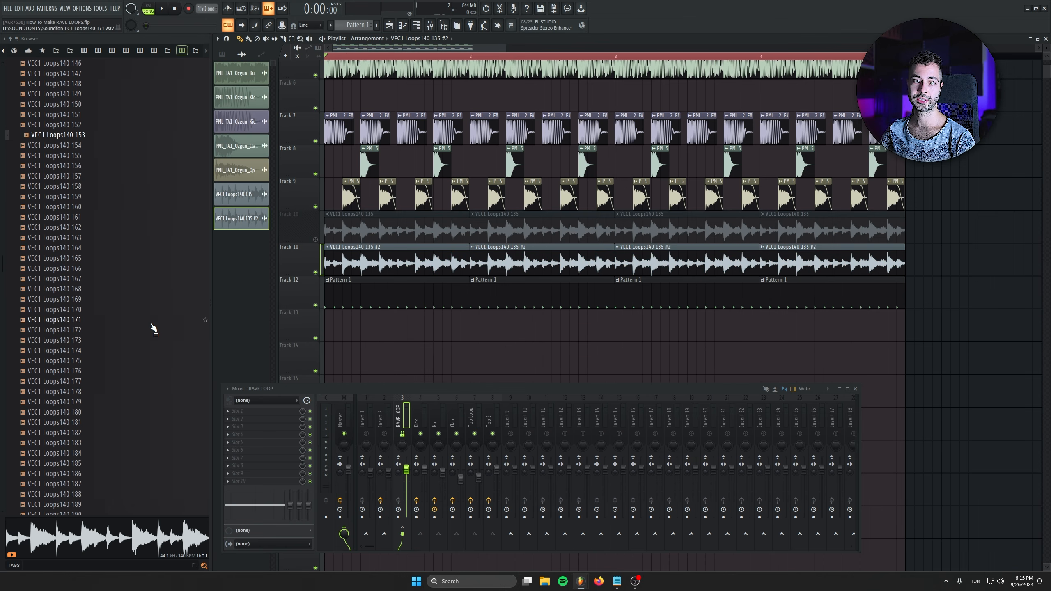
- Audition VEC1 Loops140 177, 187, 192 and 183 in the cloned clips during playback, and settle on VEC1 Loops140 195
key("space")
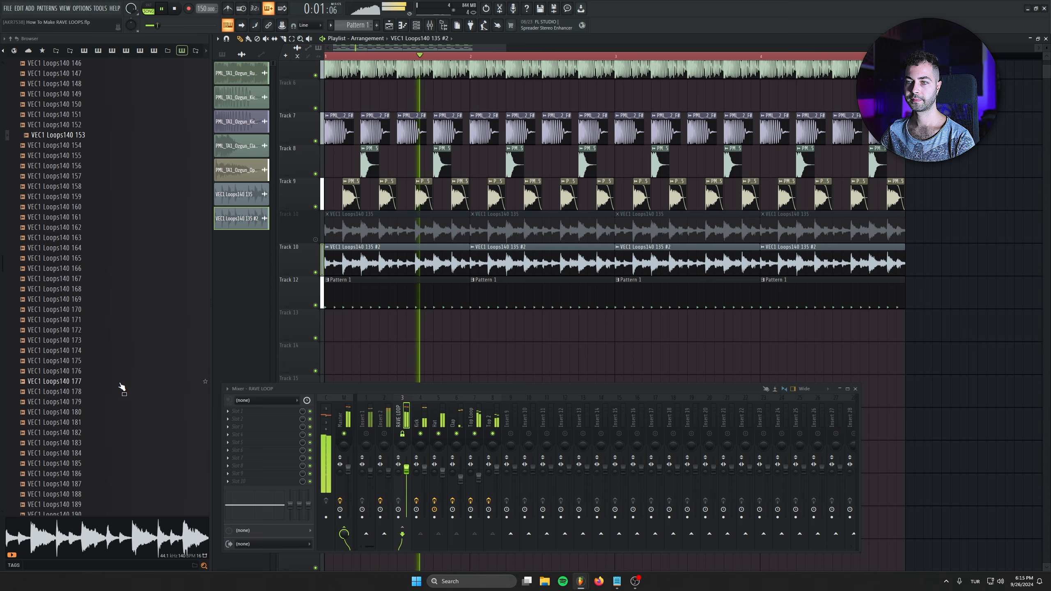
middle_click(120, 384)
scroll(109, 347, "down", 4)
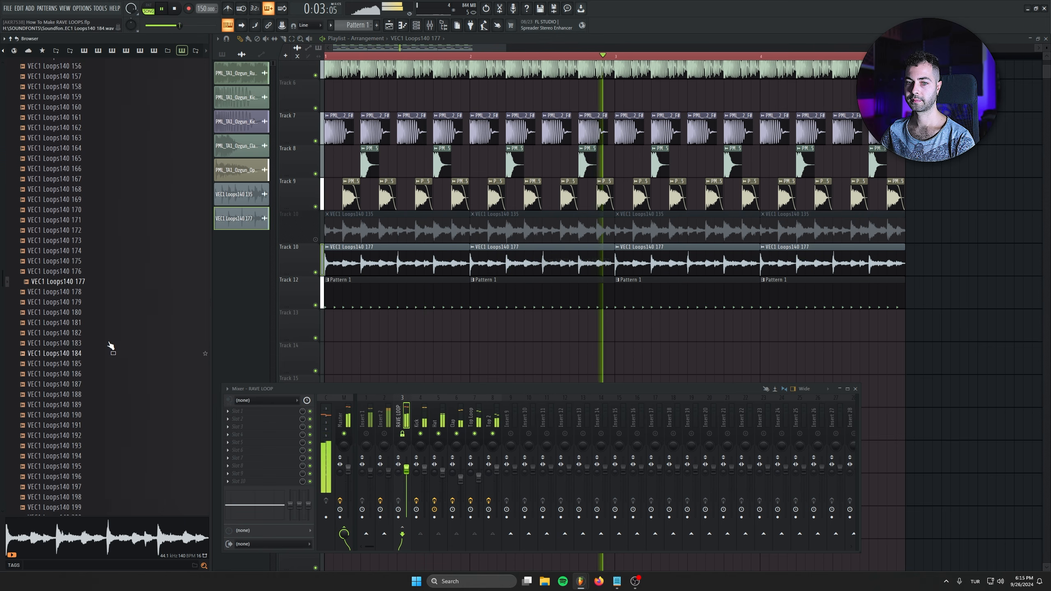
middle_click(120, 309)
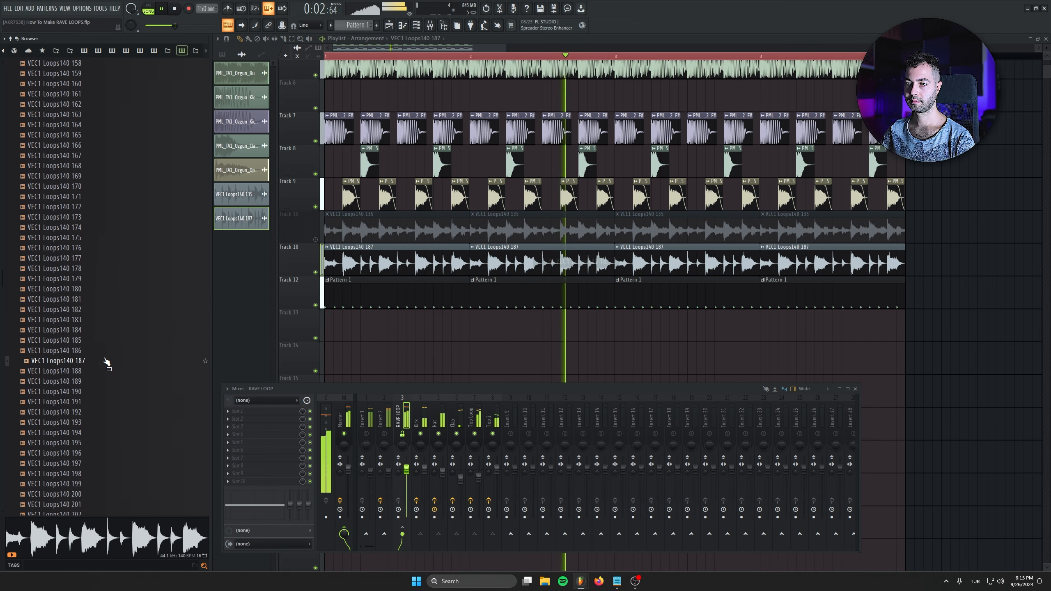
middle_click(101, 412)
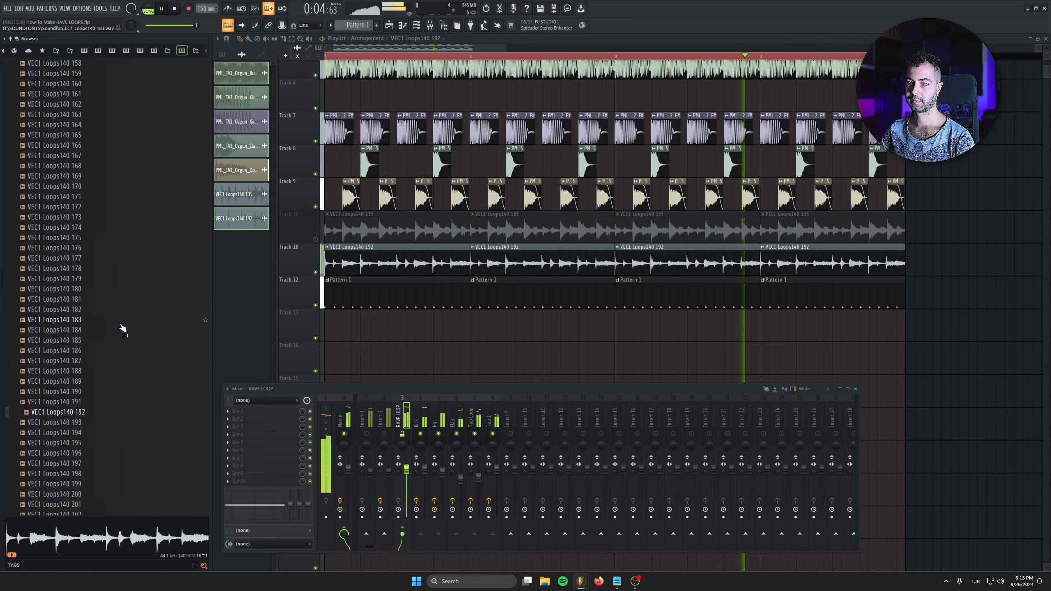
middle_click(124, 299)
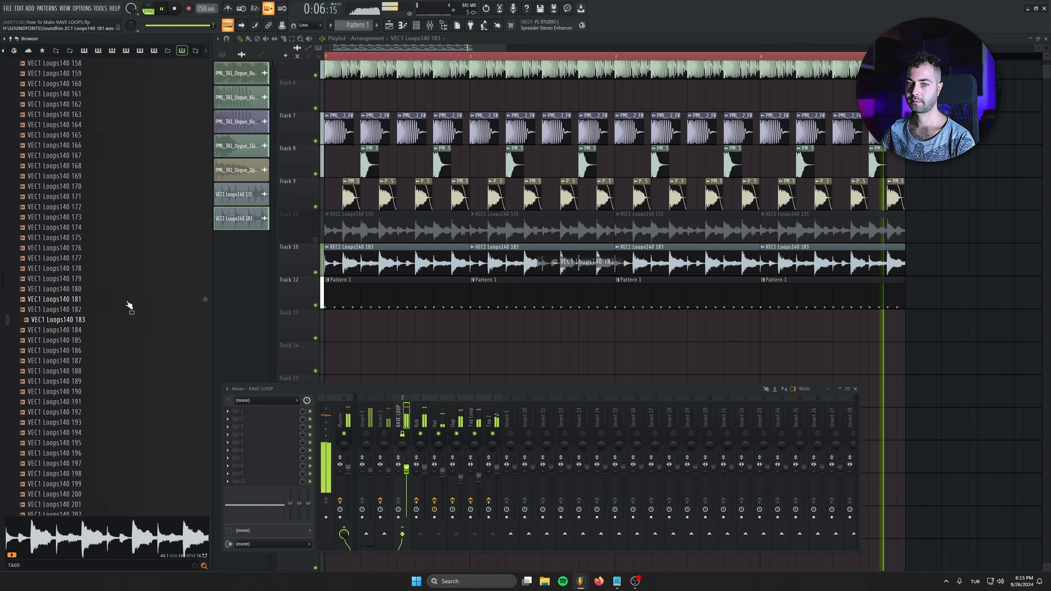
middle_click(108, 446)
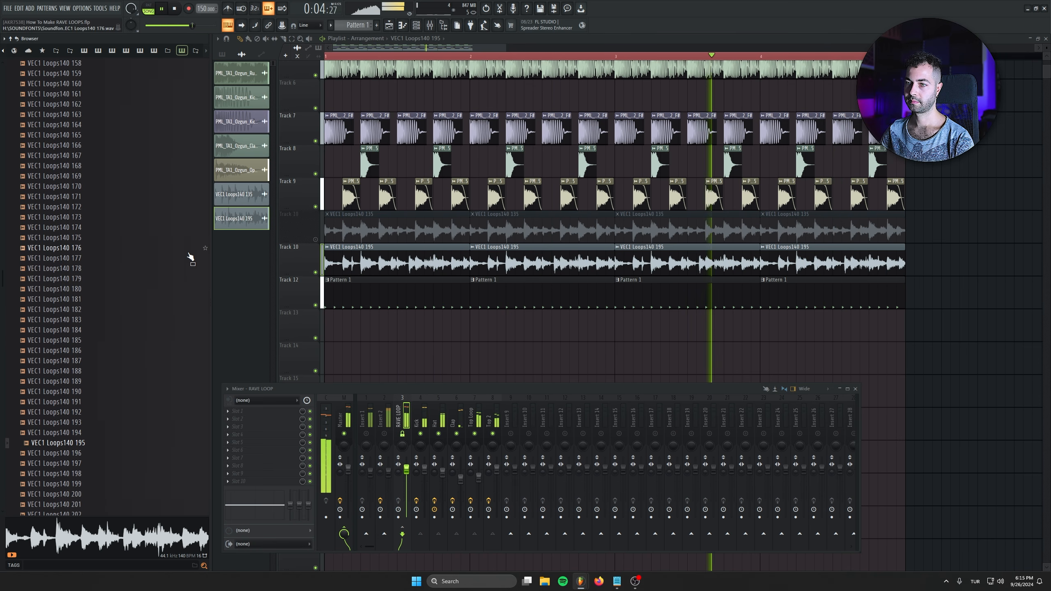
key("space")
- Solo the cloned track, trim VEC1 Loops140 195 to a short segment in the second half of bar 1, and repeat it in all four bars
scroll(338, 157, "down", 1)
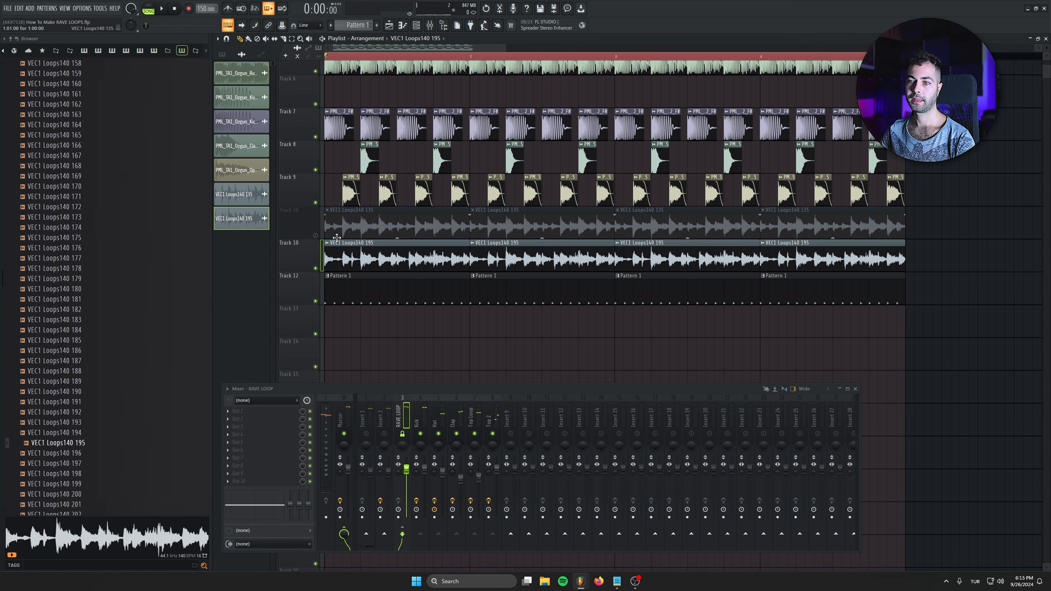
left_click(316, 235)
left_click(316, 268, "ctrl")
left_click_drag(325, 265, 415, 267)
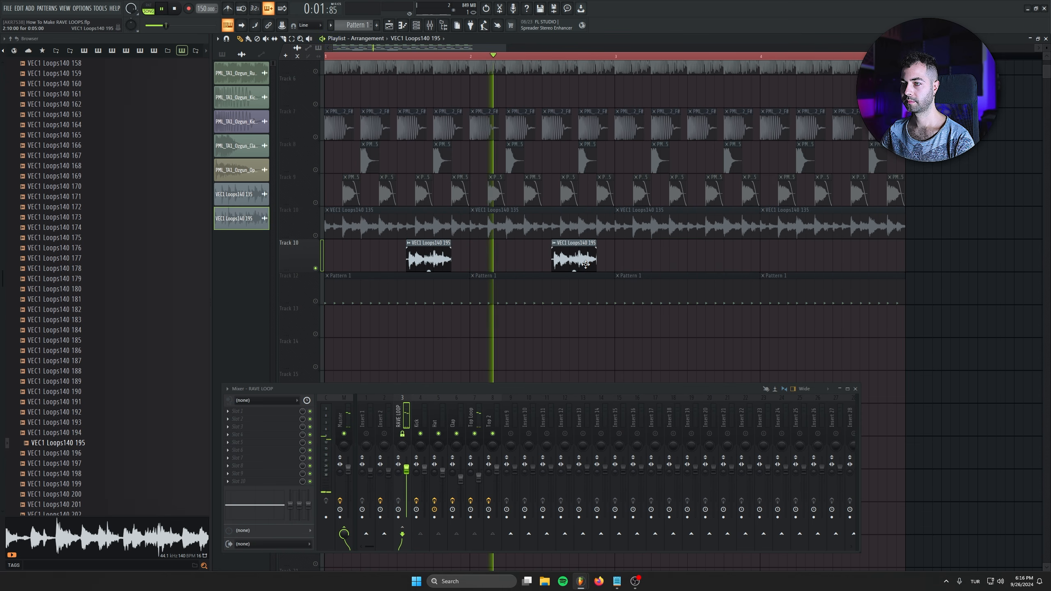
left_click_drag(583, 256, 730, 256)
mouse_move(847, 248)
left_mouse_down()
mouse_move(876, 247)
mouse_move(866, 247)
left_mouse_up()
- Unmute the original VEC1 Loops140 135 track and bring the rest of the arrangement back into playback
left_click(315, 235)
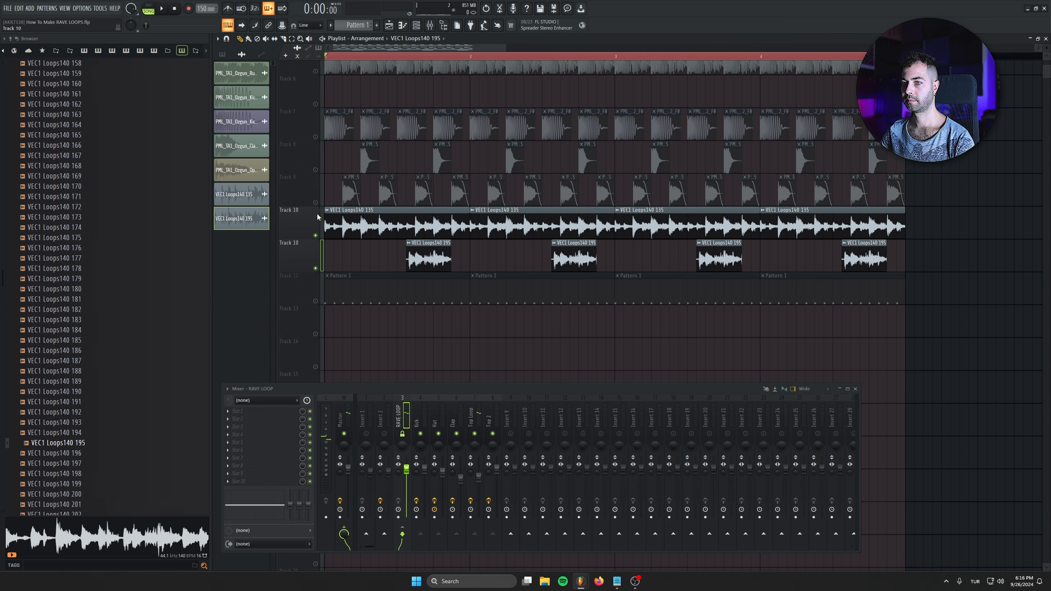
right_click(316, 202)
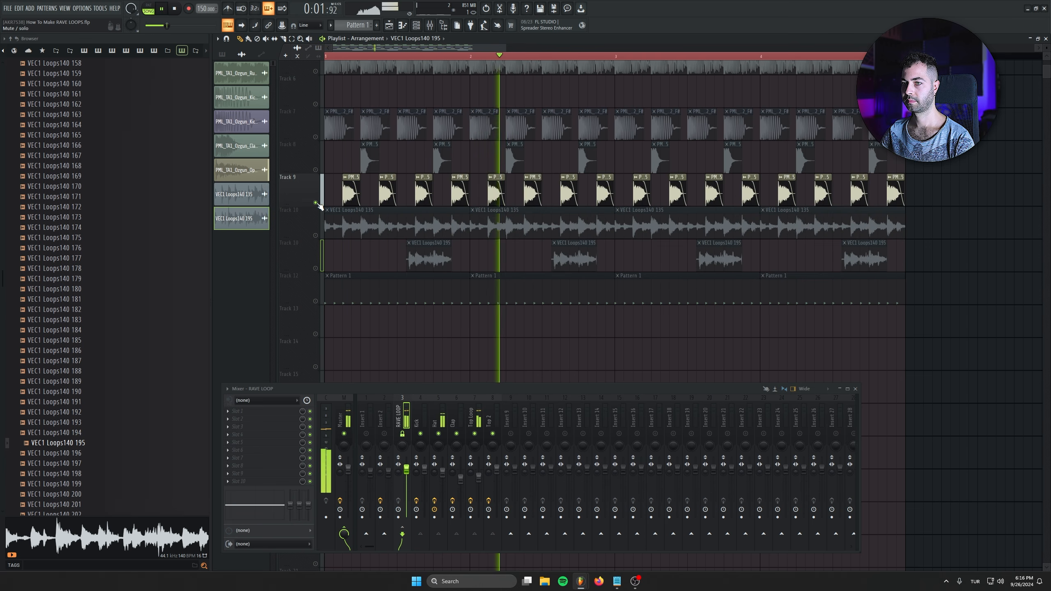
right_click(315, 203)
- Lower the VEC1 Loops140 195 channel volume to about 70% while the loop plays, then stop playback
double_click(419, 245)
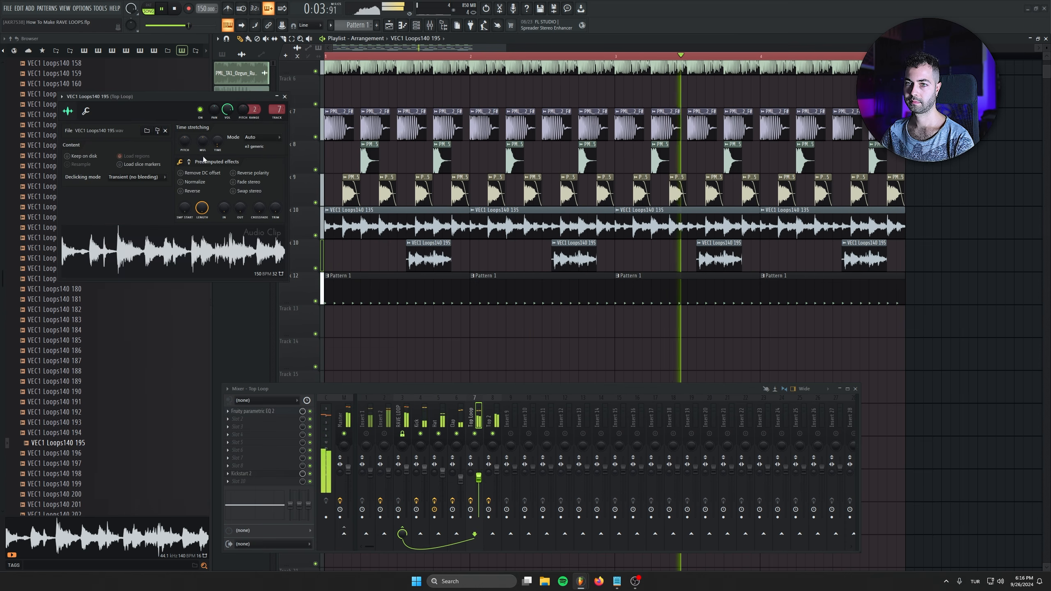
scroll(228, 109, "down", 4)
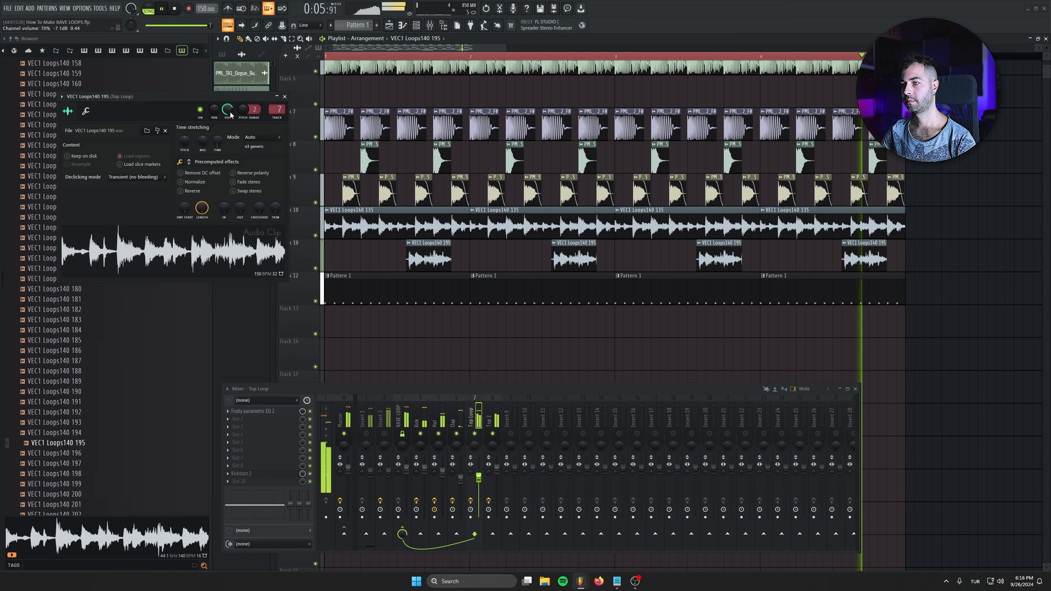
left_click(285, 97)
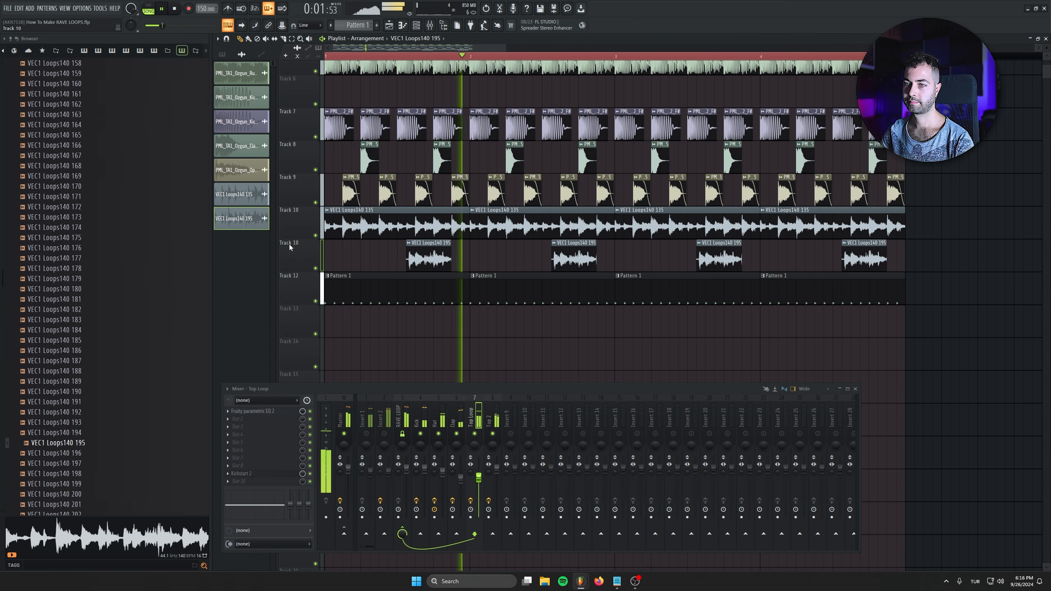
double_click(291, 246)
left_click(652, 307, "ctrl")
key("space")
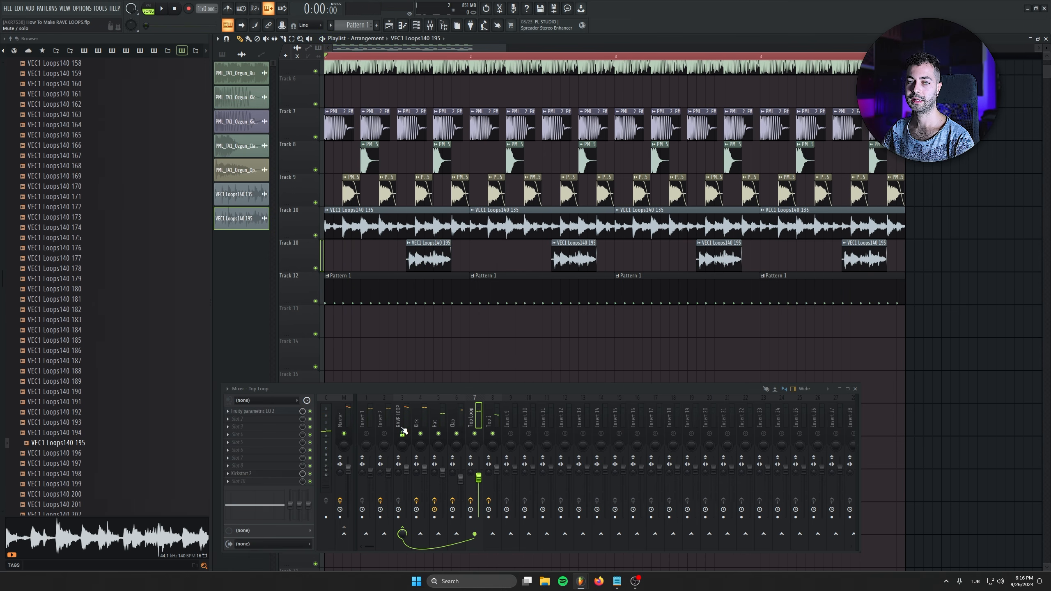
- Add Fruity Blood Overdrive to the first slot of the RAVE LOOP mixer track and raise its preamp slightly during playback
left_click(406, 408)
left_click(280, 415)
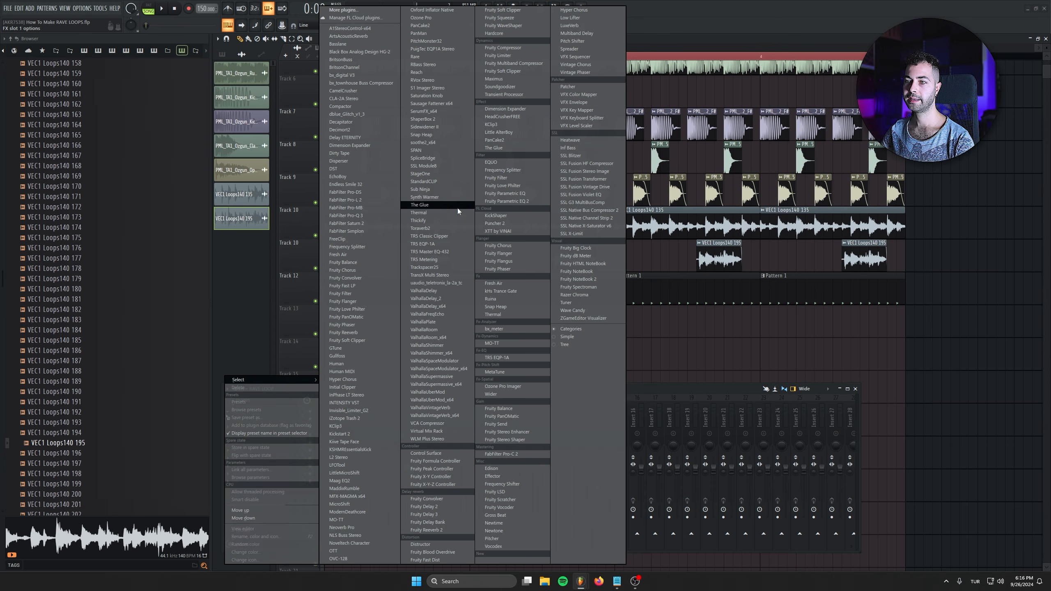
left_click(454, 552)
left_click_drag(270, 229, 277, 236)
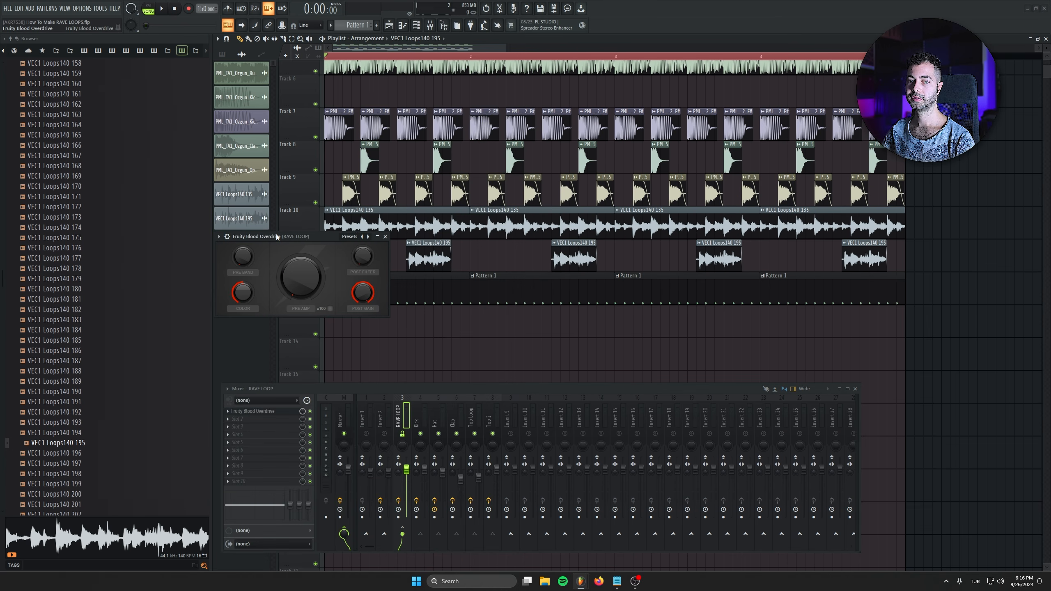
key("space")
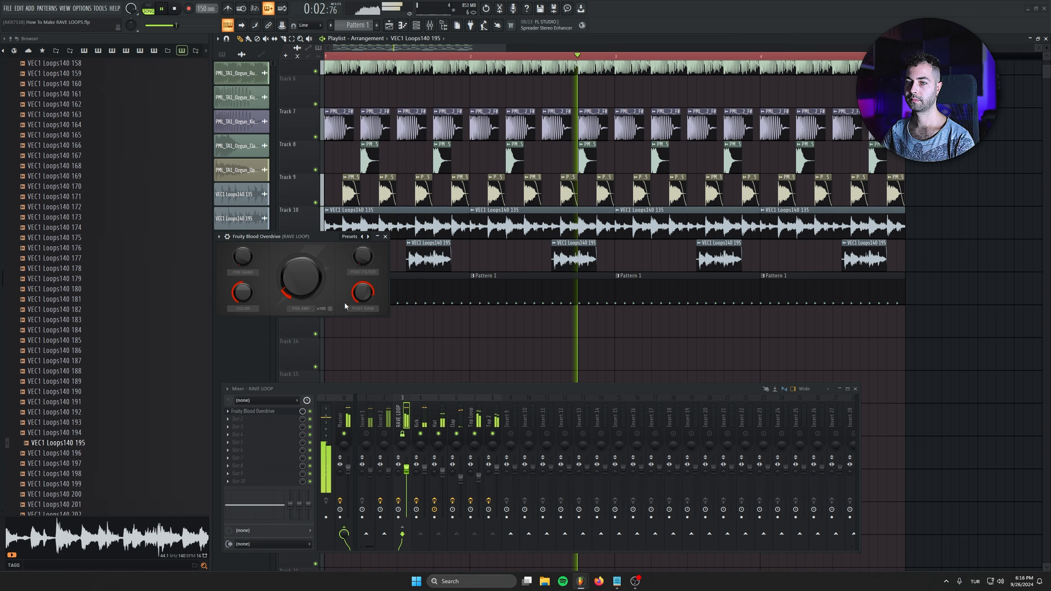
left_click_drag(313, 234, 313, 217)
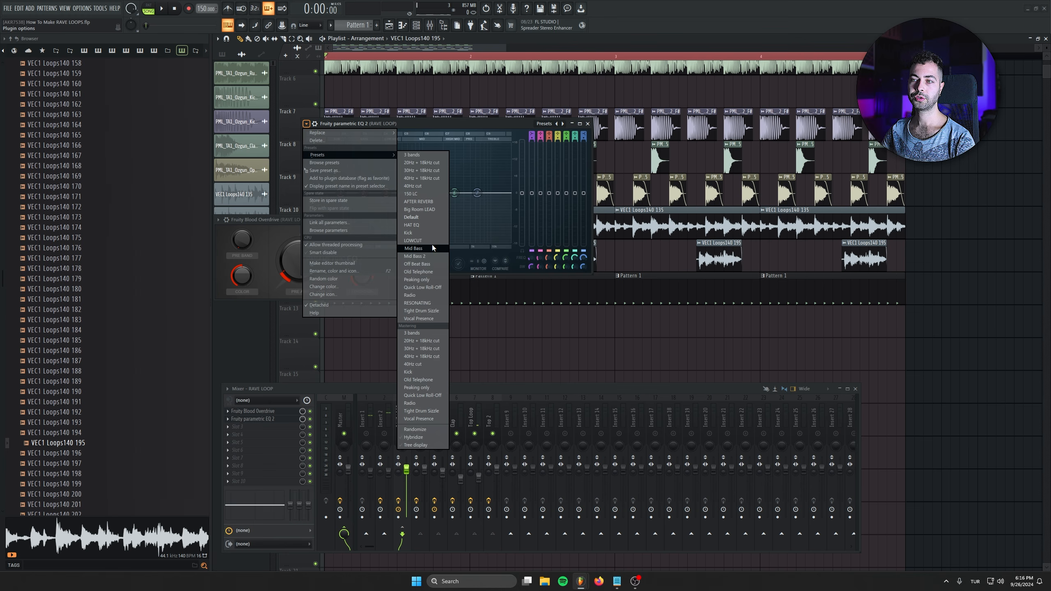
- High-pass RAVE LOOP at about 260 Hz from the EQ's LOWCUT preset, and set its Kickstart 2 mix to 35%
left_click(434, 241)
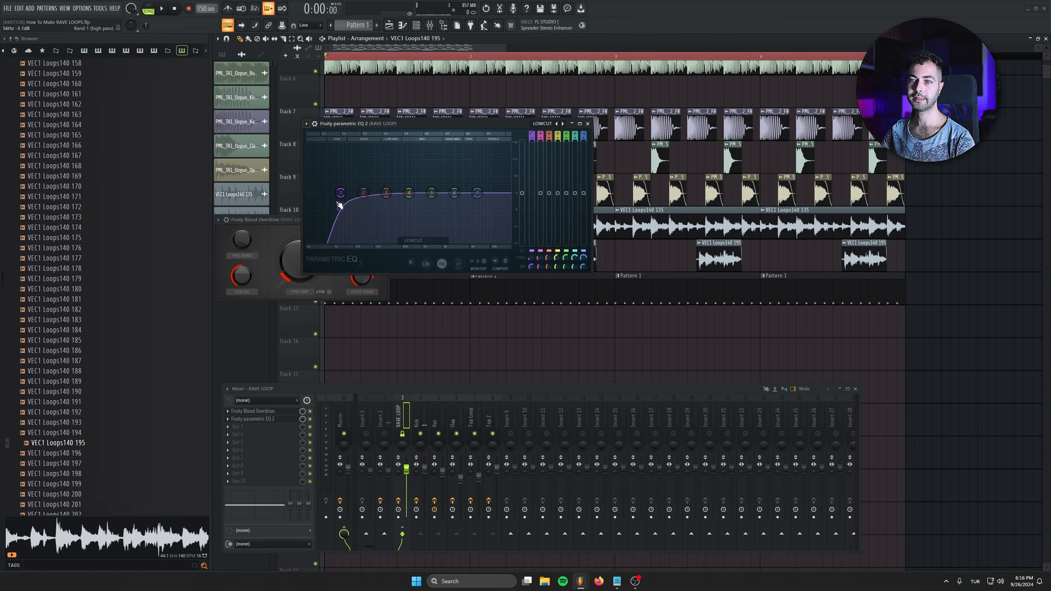
key("space")
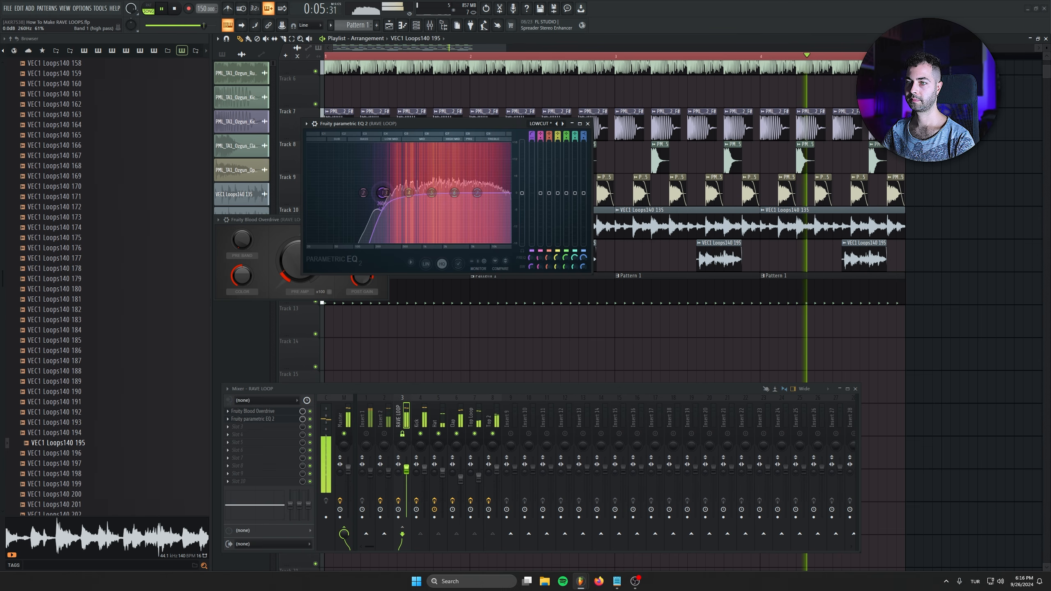
left_click(588, 124)
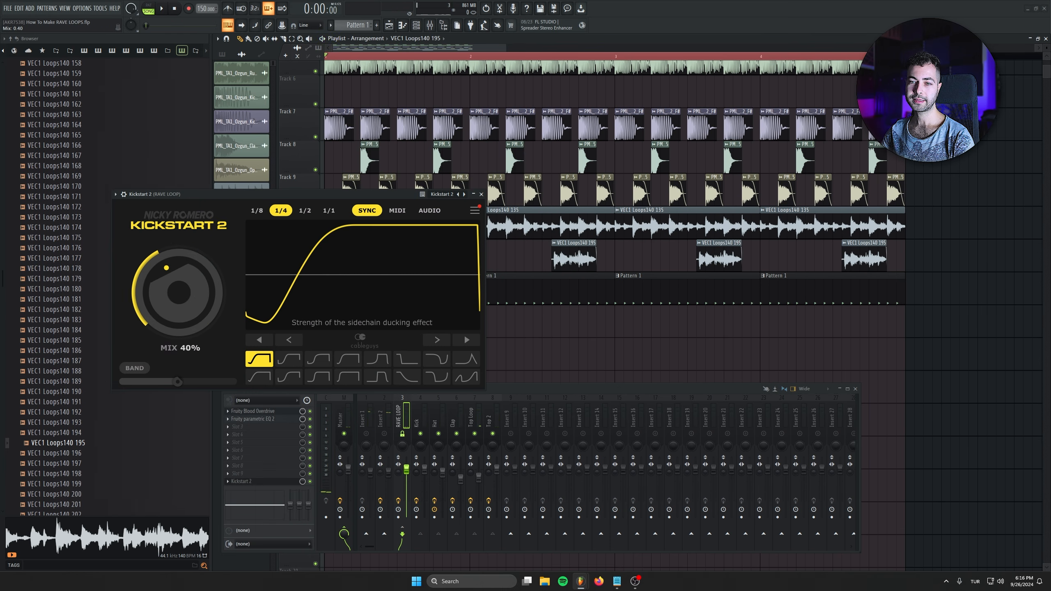
key("space")
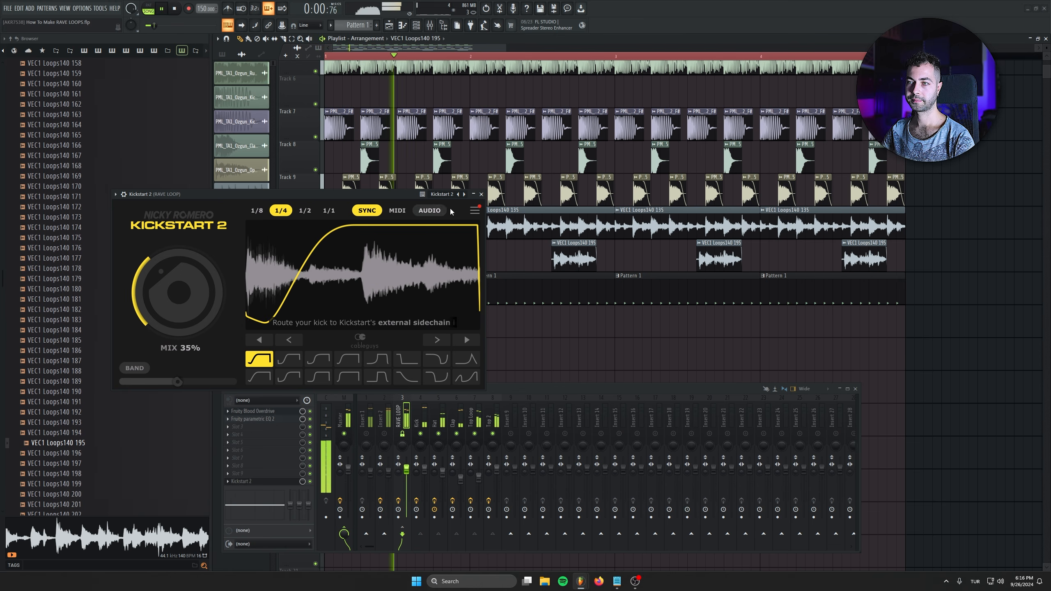
left_click(260, 411)
- Insert Fruity Limiter in the third slot of the RAVE LOOP mixer track, after Fruity Parametric EQ 2
left_click(273, 427)
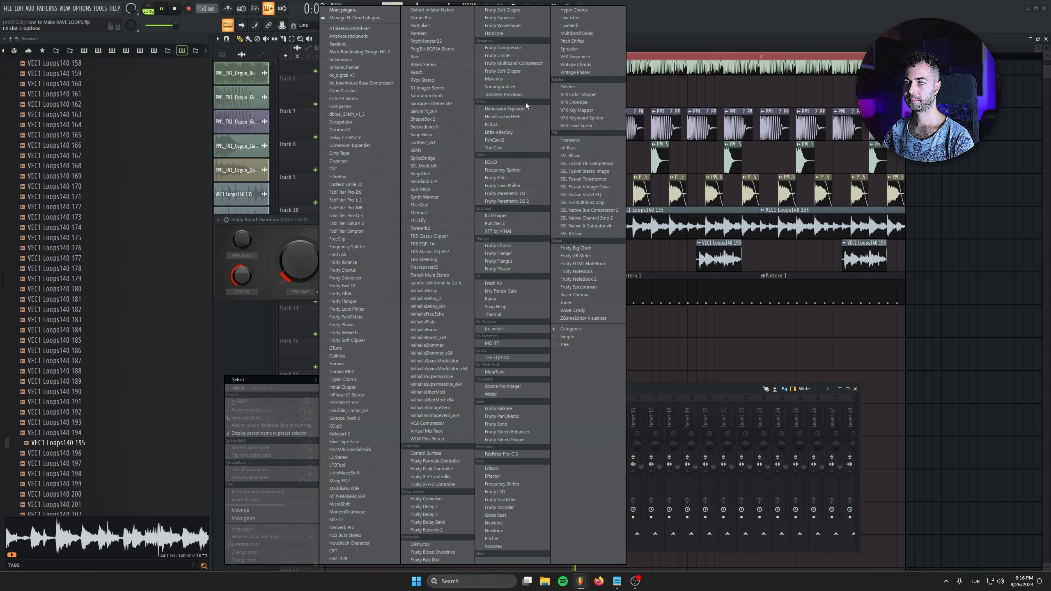
left_click(498, 55)
key("space")
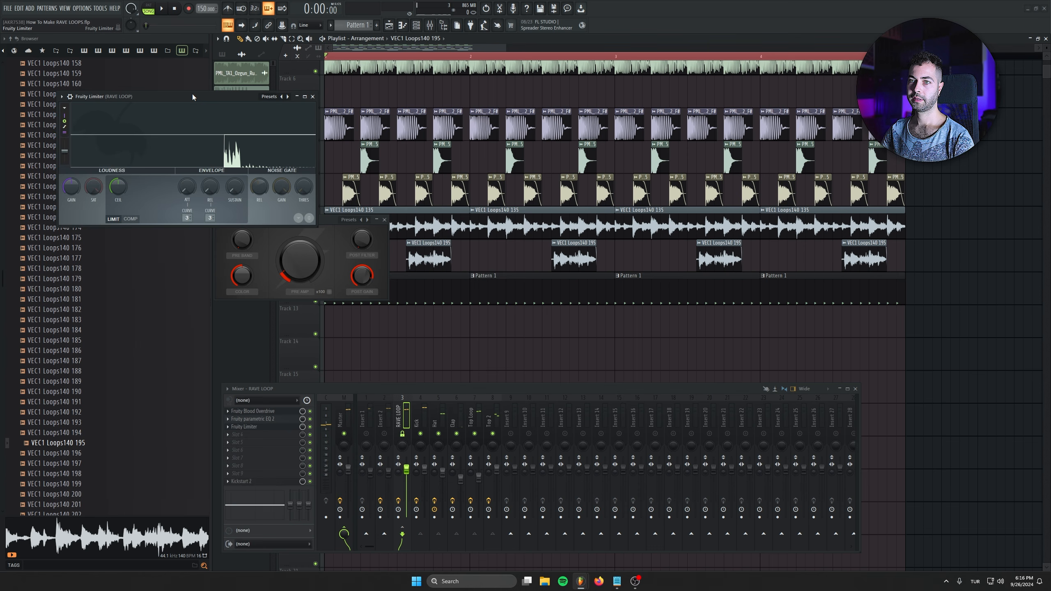
left_click_drag(192, 95, 413, 186)
- Play the loop and lower the volume fader of the Top 2 mixer track
key("space")
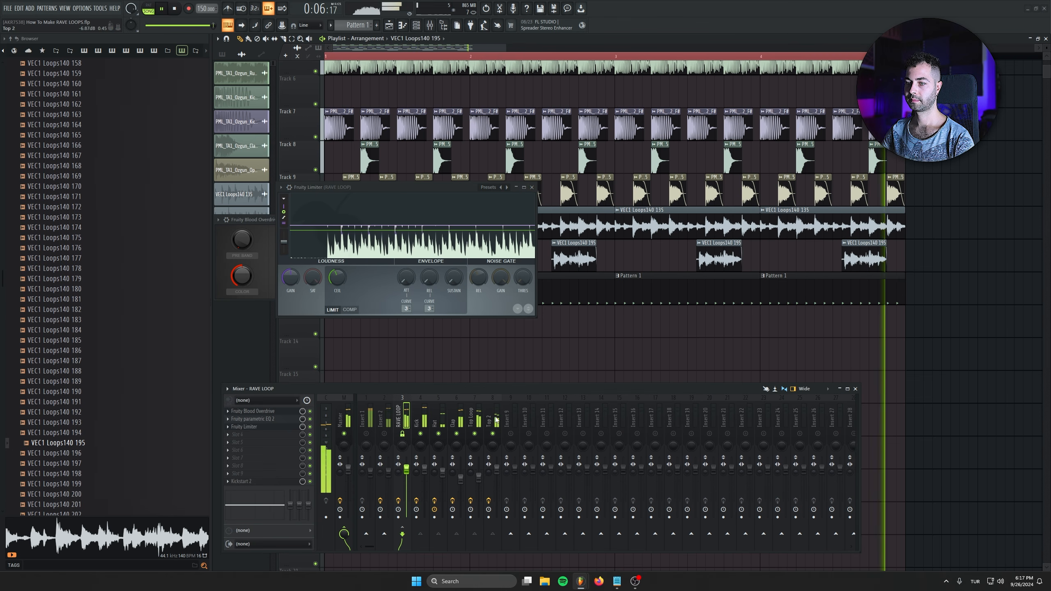
left_click(497, 467)
left_click_drag(497, 467, 497, 479)
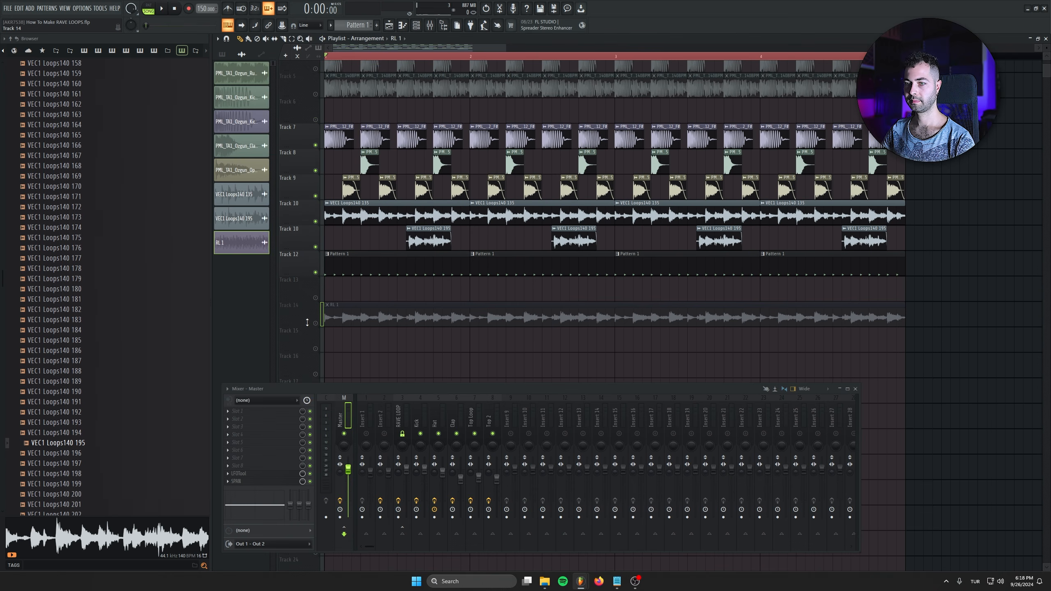
- Solo the RL 1 clip's track, move it up to Track 7 beneath the kick and rumble, and make it taller
left_click(315, 323, "ctrl")
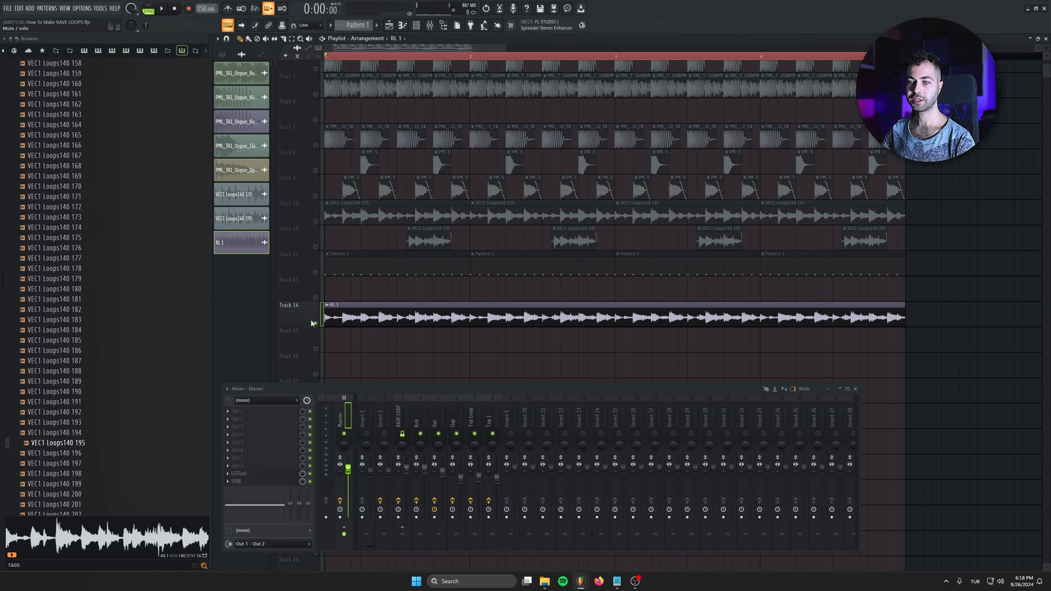
scroll(303, 289, "up", 7)
left_click_drag(399, 162, 385, 250)
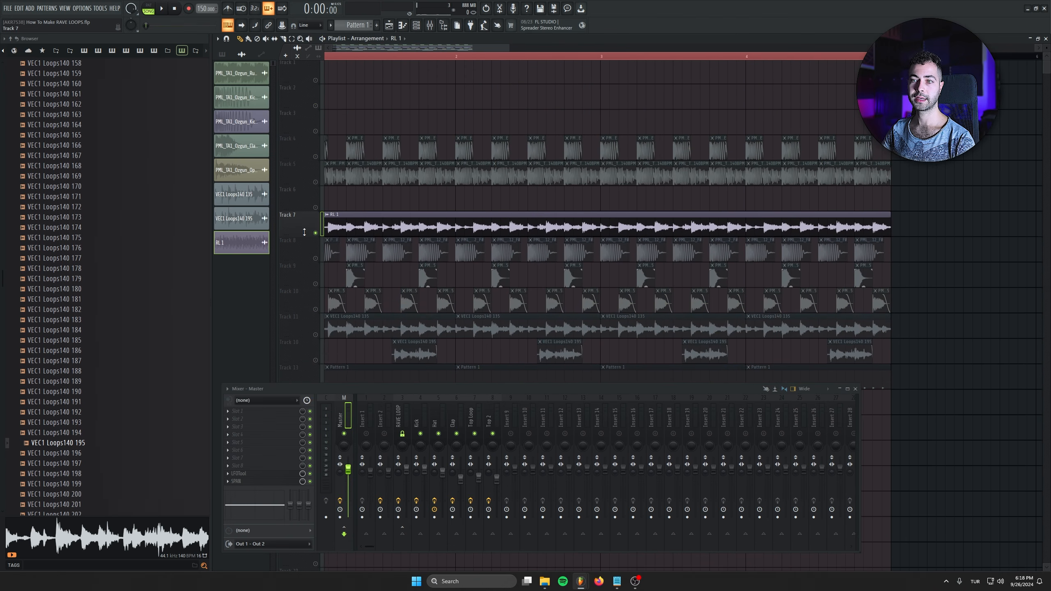
left_click_drag(309, 236, 309, 305)
left_click_drag(370, 204, 385, 207)
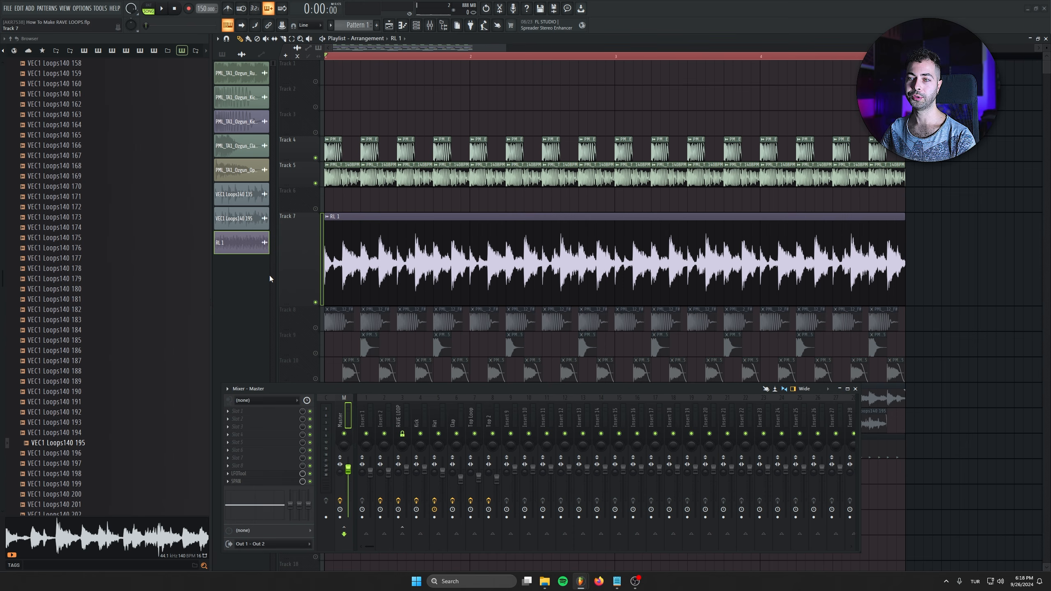
- Play RL 1 with the kick and rumble, muting and unmuting its track to compare the sound
key("space")
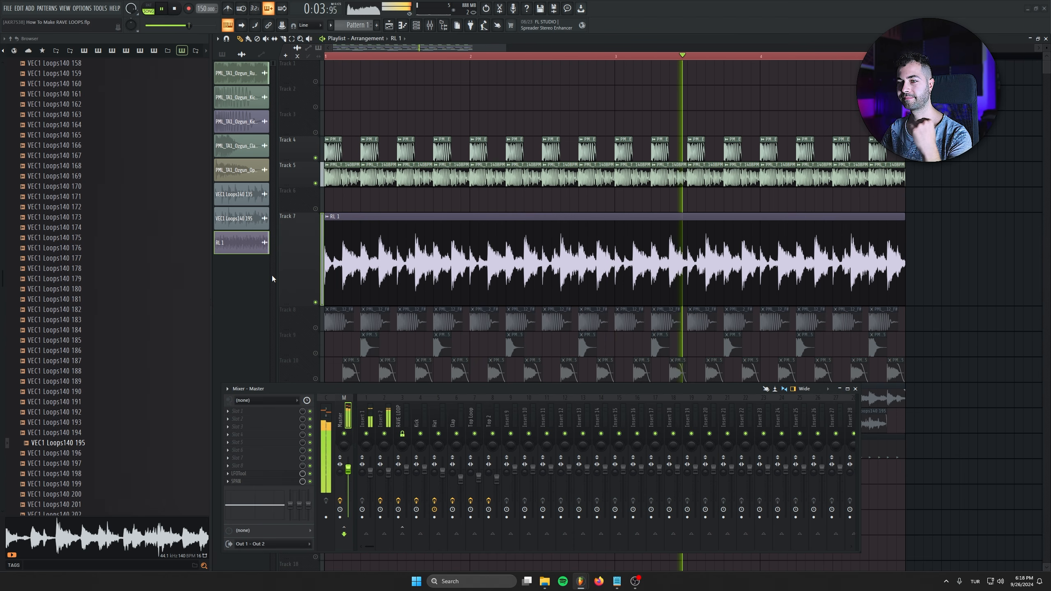
left_click(316, 304)
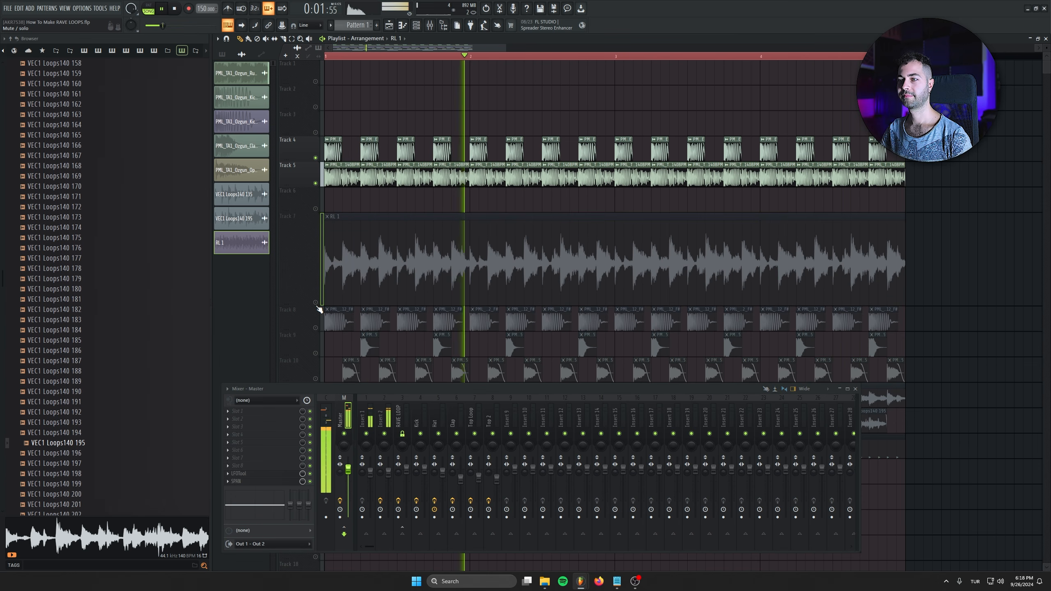
left_click(316, 303)
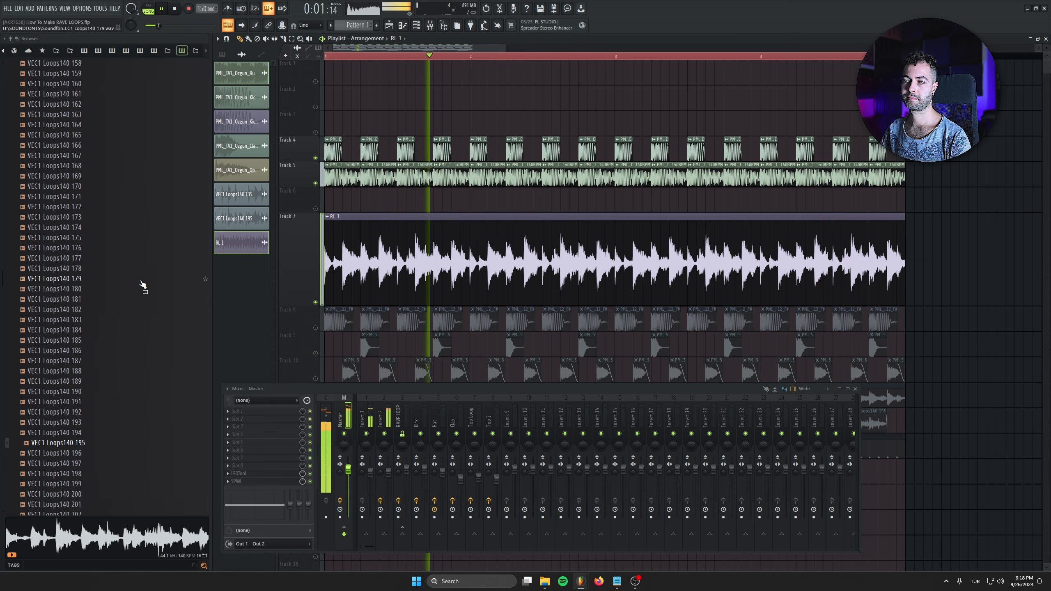
key("space")
- Mute the RL 1 track and enable the individual rave loop layers on Tracks 8 to 13
scroll(401, 325, "down", 5)
left_click(315, 177)
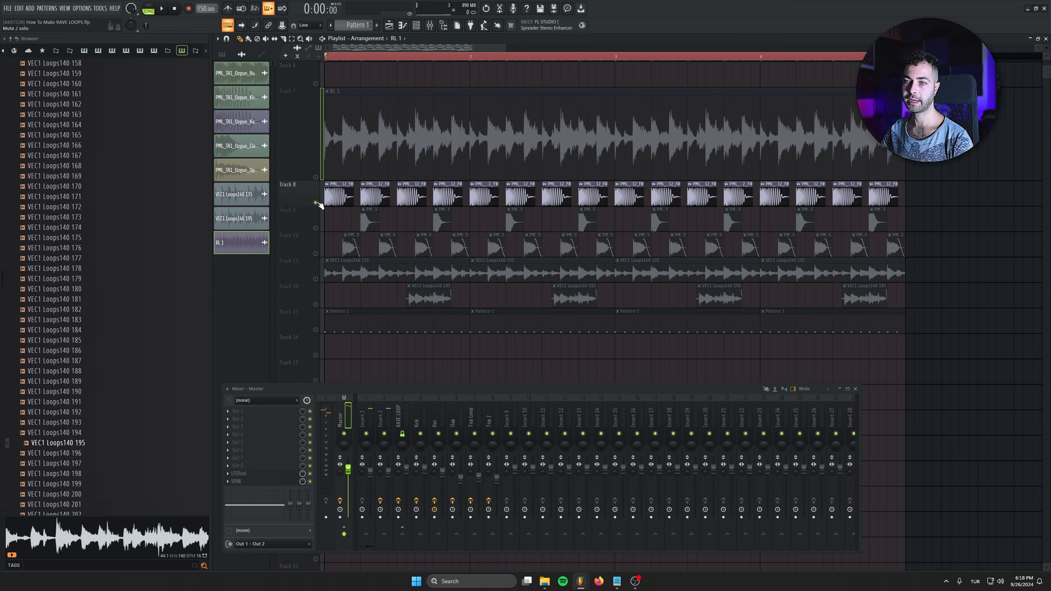
left_click(315, 304)
left_click(315, 330)
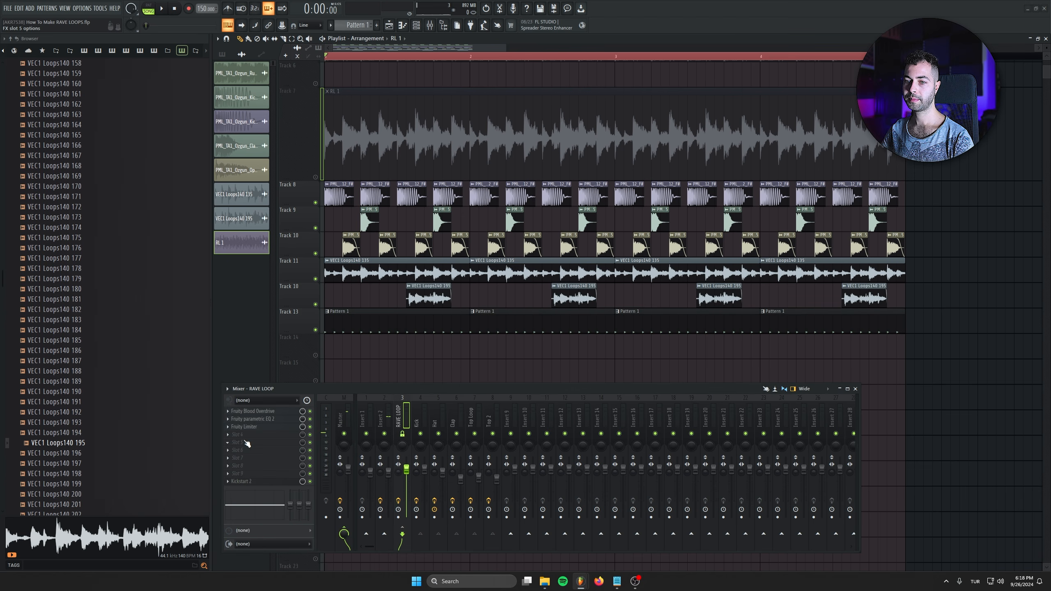
- Add Fruity Convolver to the RAVE LOOP bus between the parametric EQ and the limiter, with its wet level kept low
left_click(268, 438)
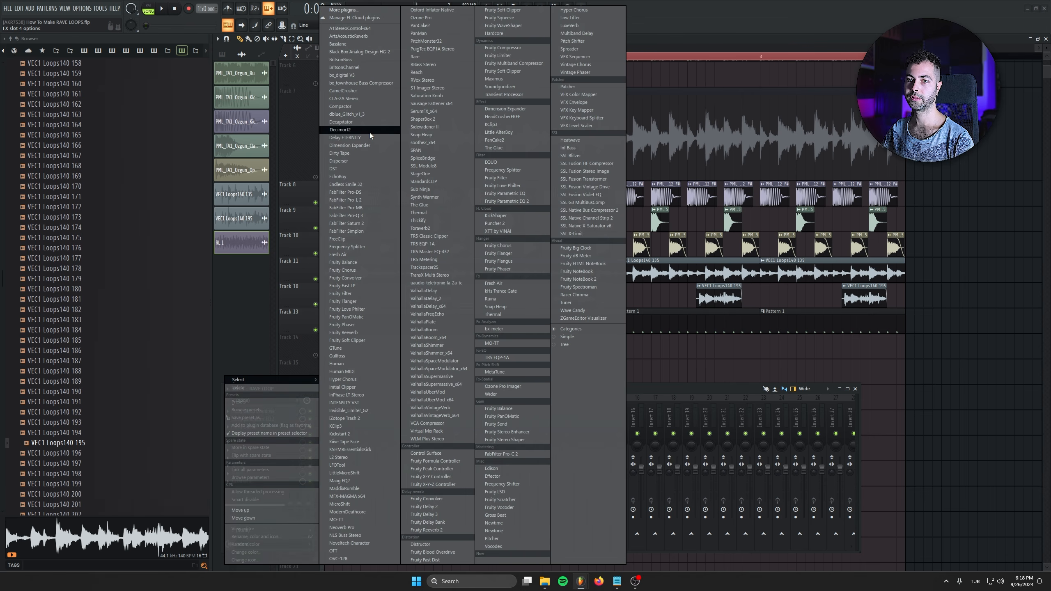
left_click(371, 278)
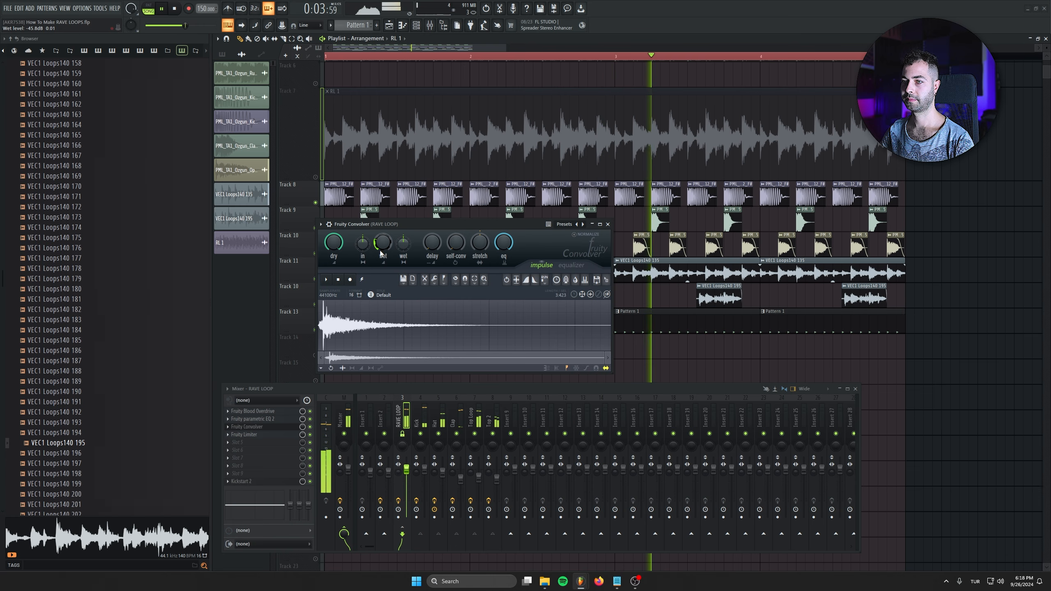
key("Escape")
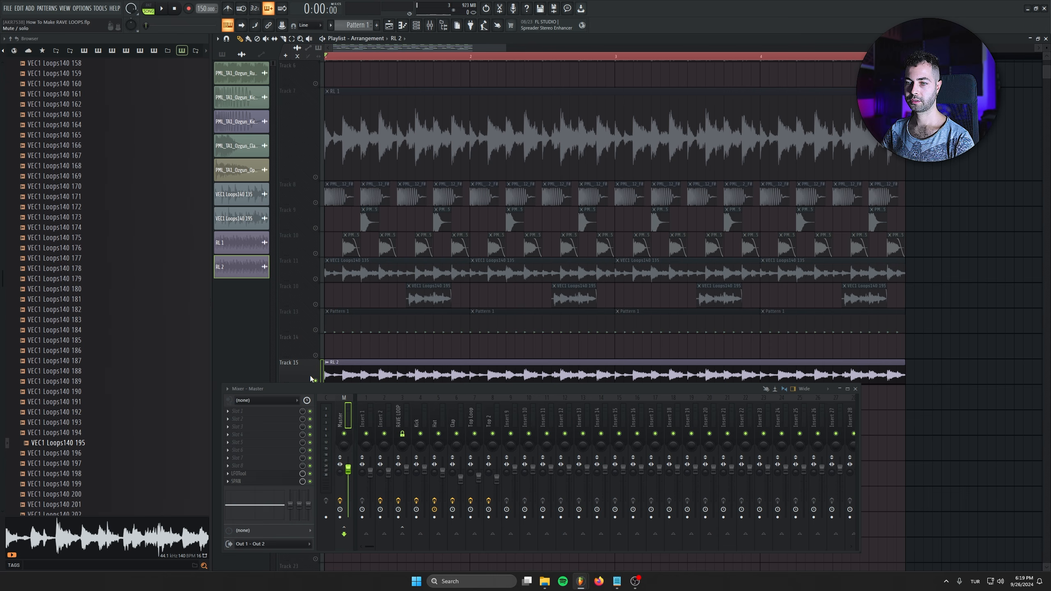
- Move the RL 2 track up to Track 7, and enable and lock the kick and rumble on Tracks 4 and 5 during playback
left_click_drag(310, 375, 304, 100)
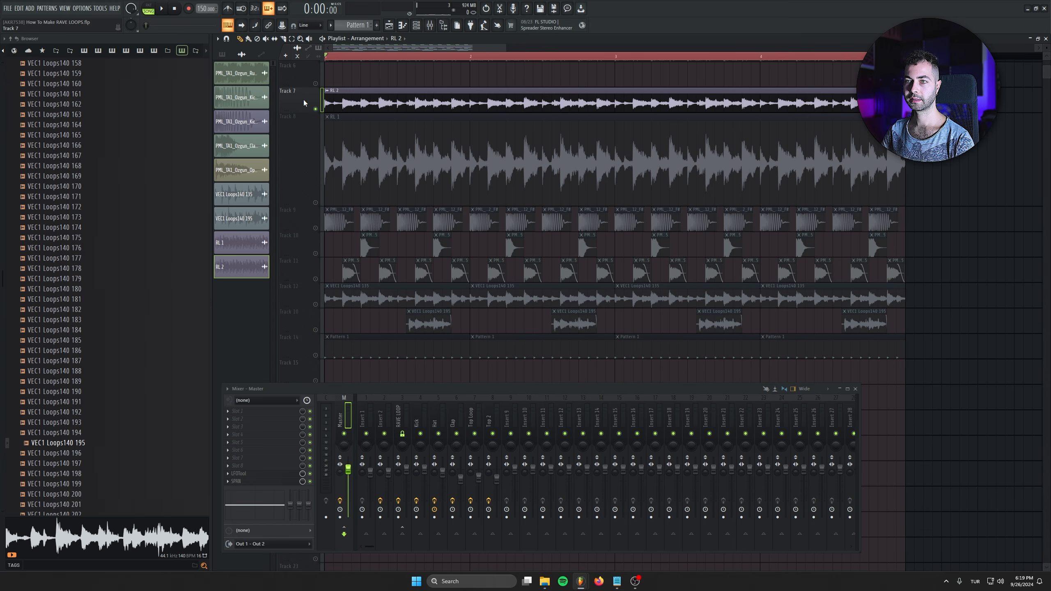
scroll(320, 153, "up", 4)
key("space")
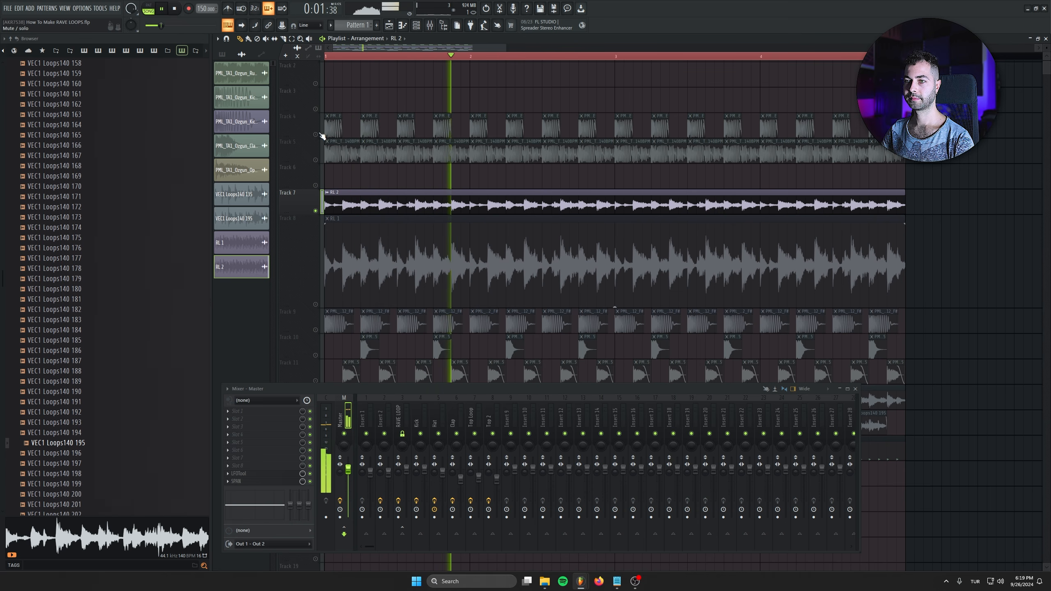
left_click(315, 134)
left_click(316, 159)
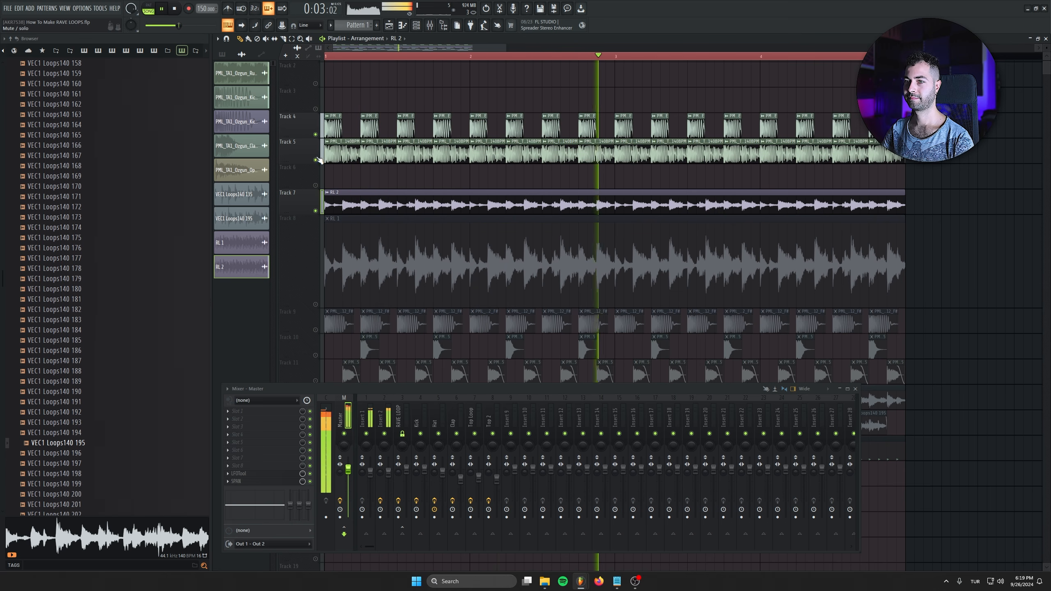
left_click(316, 135, "shift")
left_click(315, 160, "shift")
- Solo RL 1 and RL 2 in turn over the locked kick and rumble, and mute and unmute RL 2 to compare the sound
right_click(315, 305)
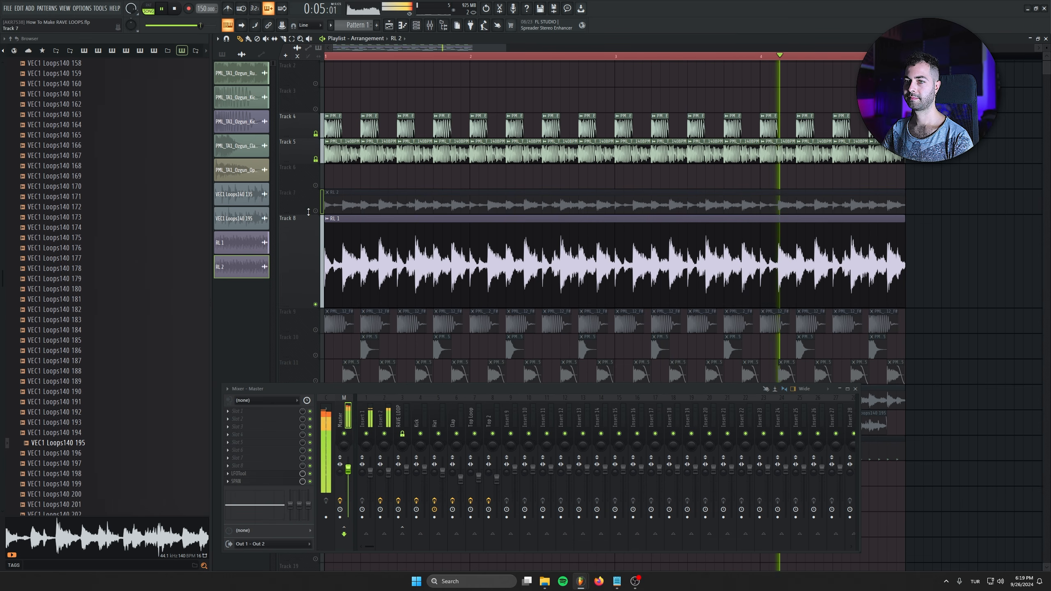
right_click(316, 210)
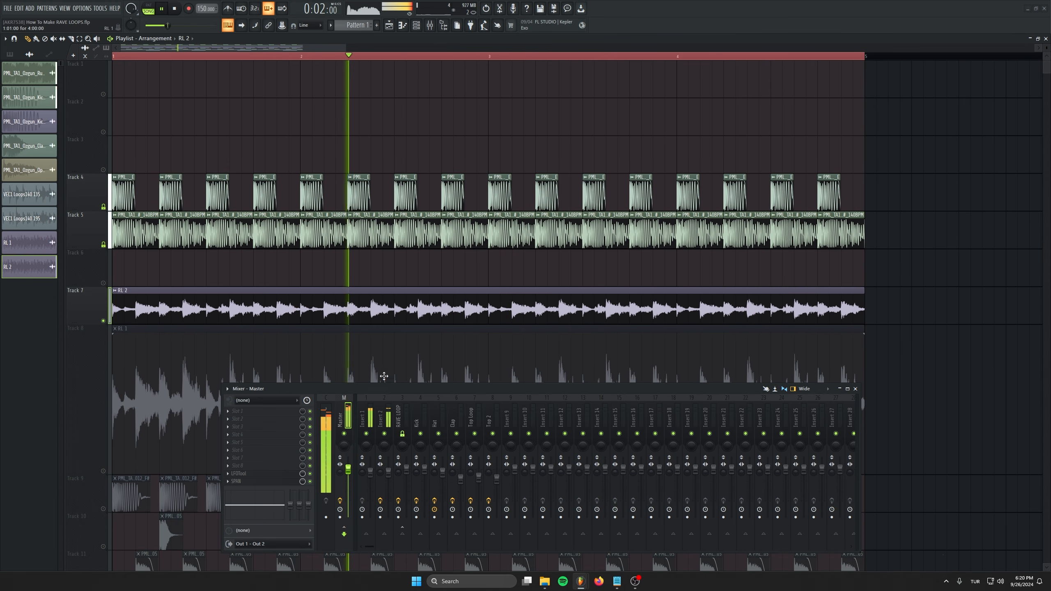
left_click(103, 321)
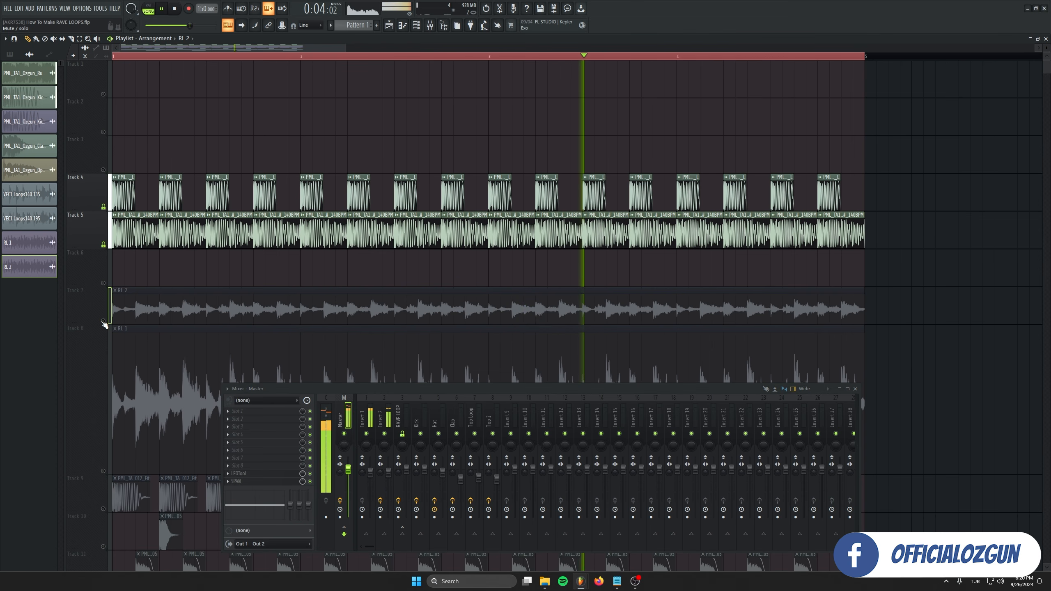
left_click(103, 321)
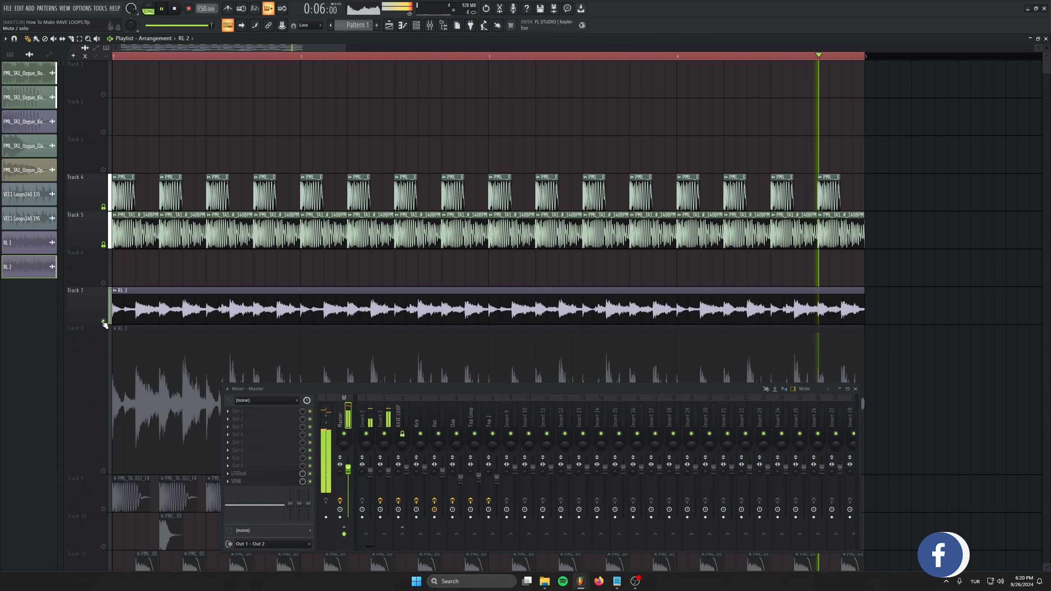